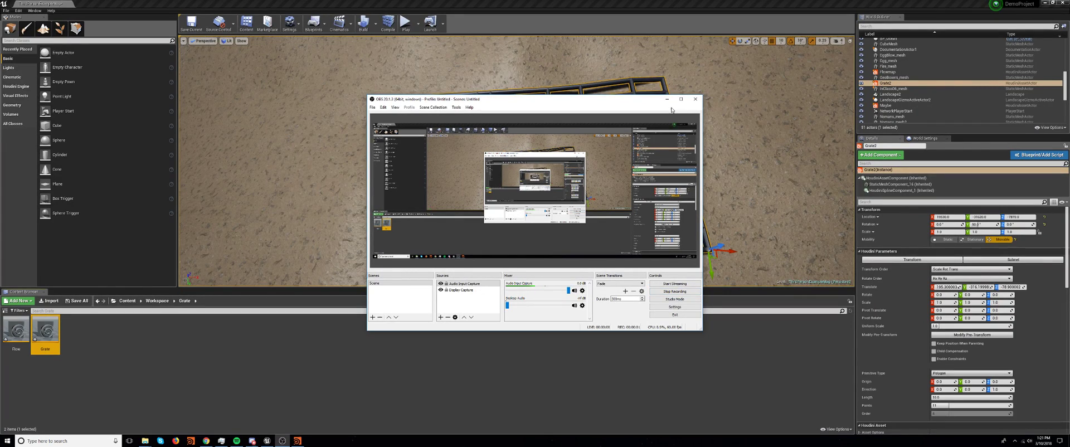
Reshape the Grate2 actor by moving two control points of the spline along its near edge
click(667, 99)
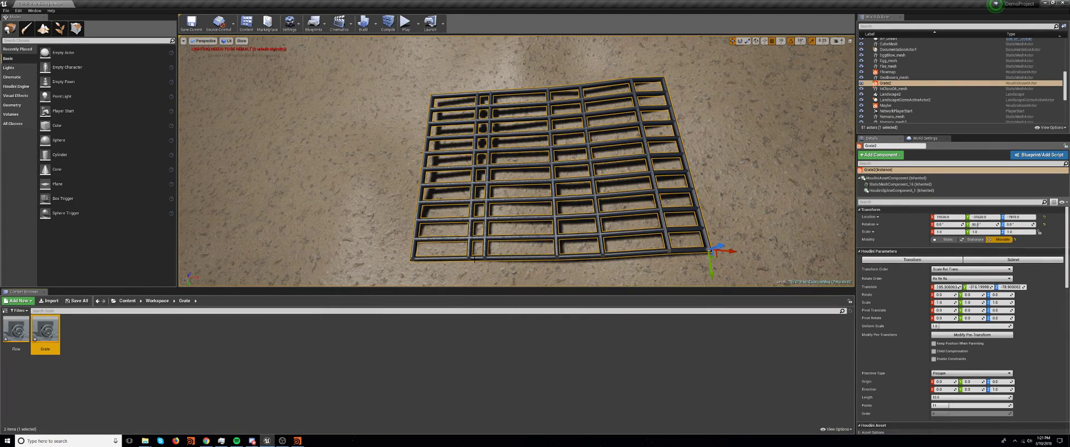
click(461, 256)
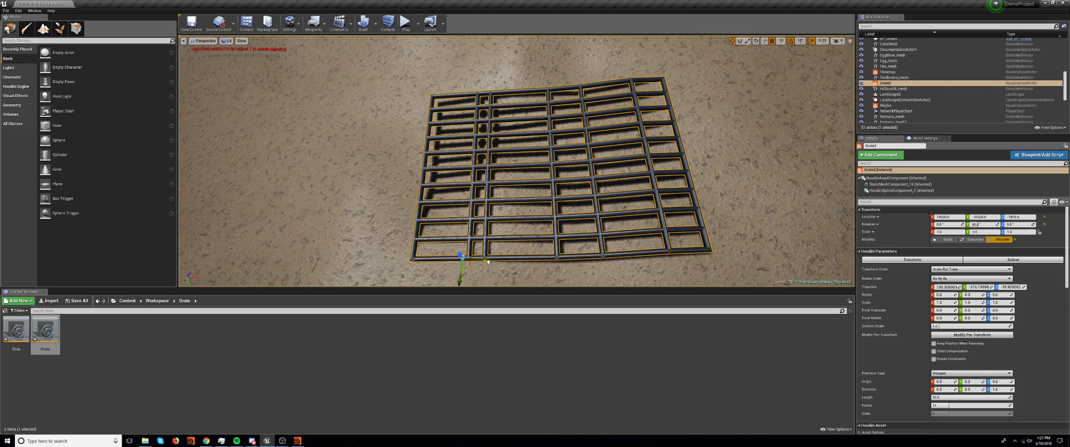
drag(488, 261, 469, 259)
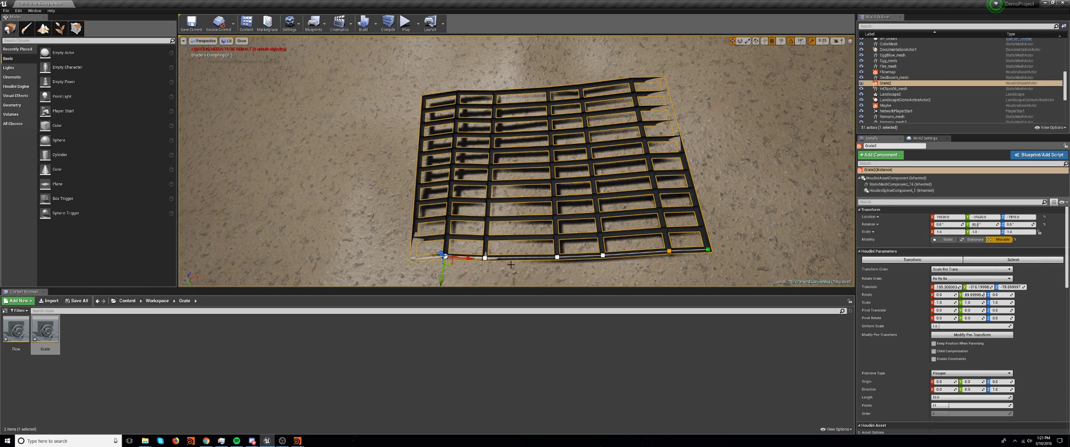
right_drag(514, 248, 515, 219)
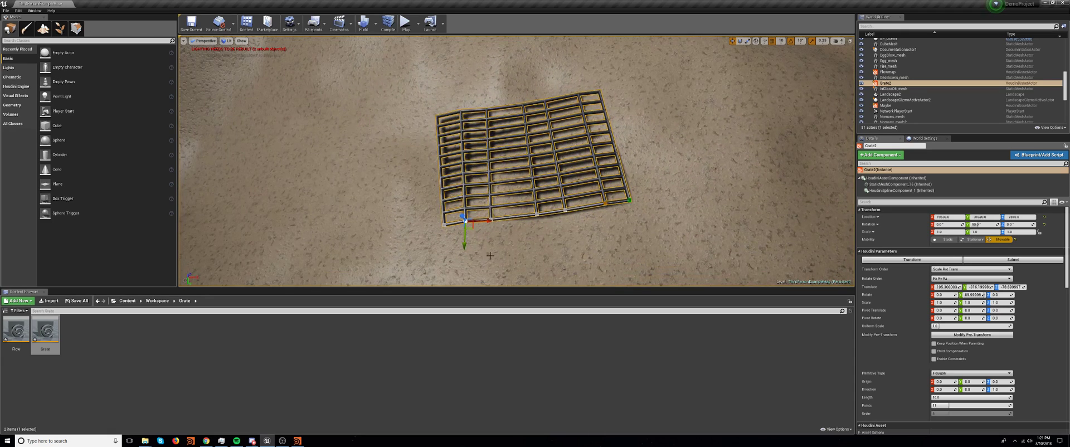
click(517, 218)
click(490, 220)
drag(505, 219, 518, 218)
click(521, 215)
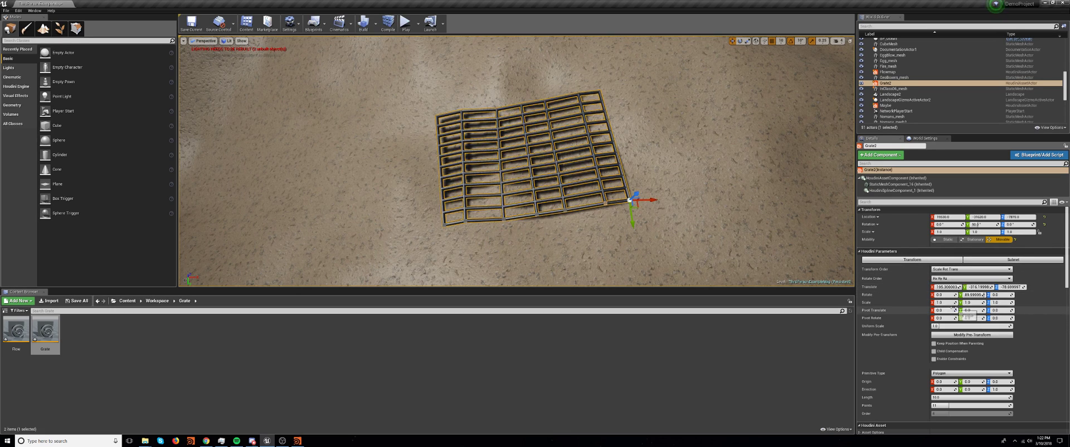
Set the Length parameter of the grate to 5.0
scroll(960, 344, down, 3)
click(954, 338)
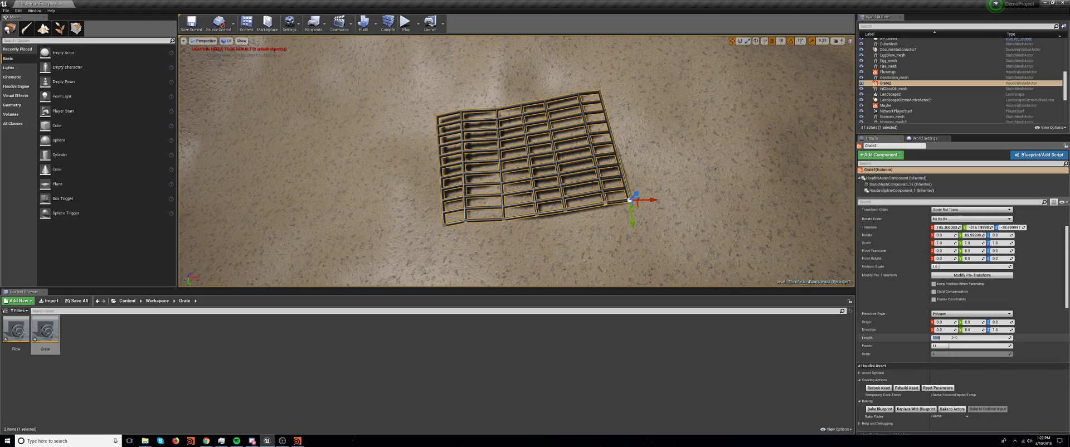
text(5.0)
key(Return)
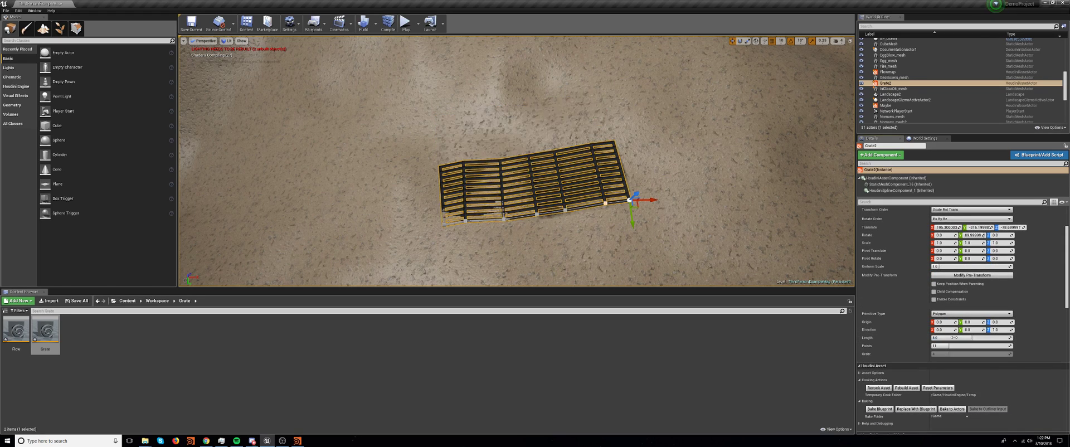
Set the Length parameter of the grate to 15
click(954, 338)
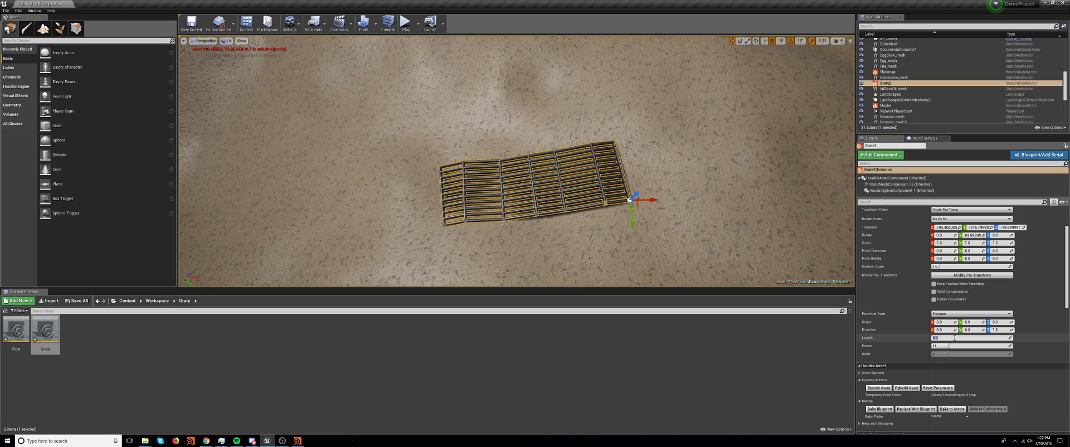
text(15)
key(Return)
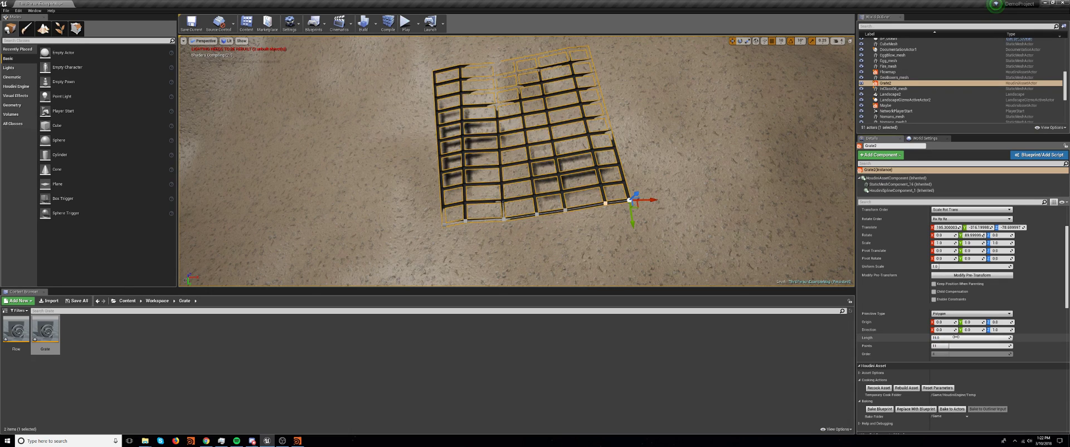
Try the grate's Points parameter at 15 and at 4 to vary the number of crossbars
click(952, 346)
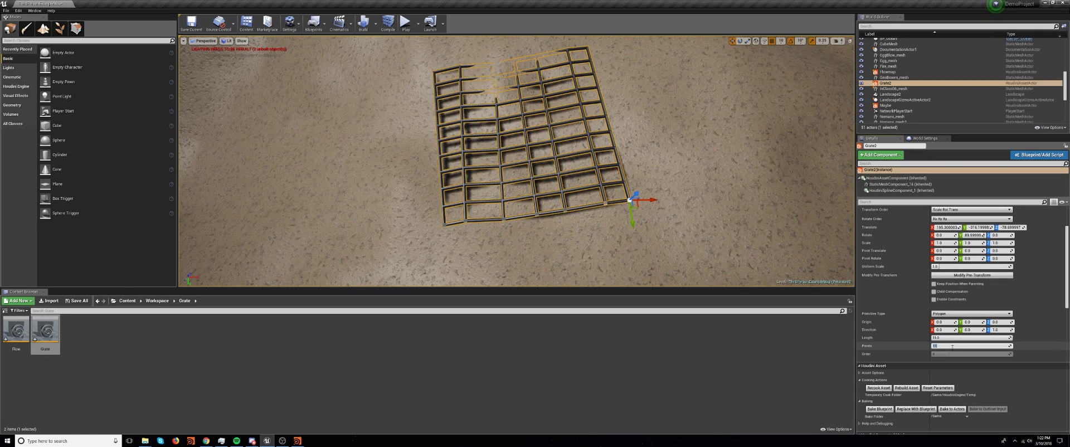
text(15)
key(Return)
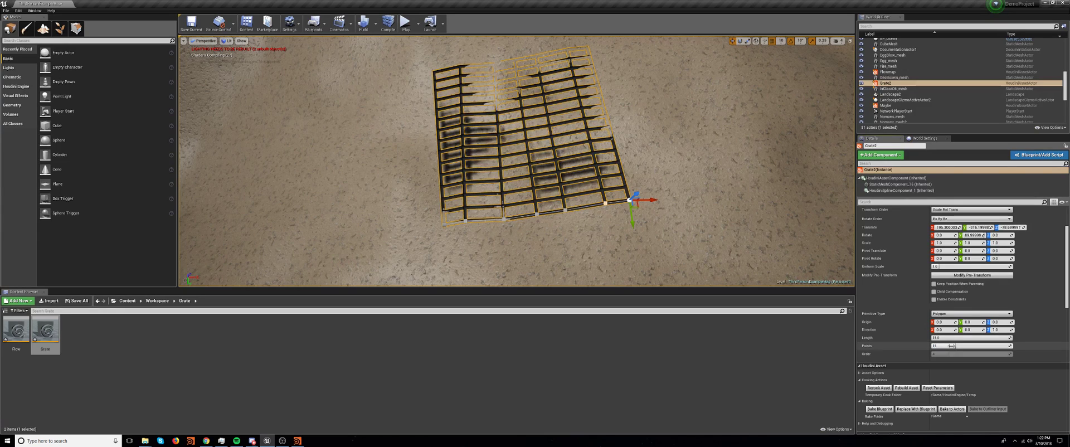
click(951, 345)
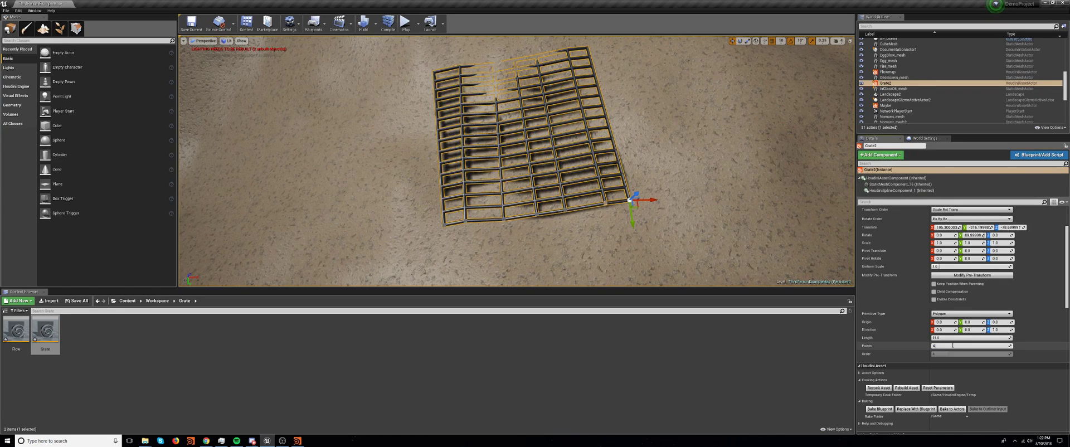
text(4)
key(Return)
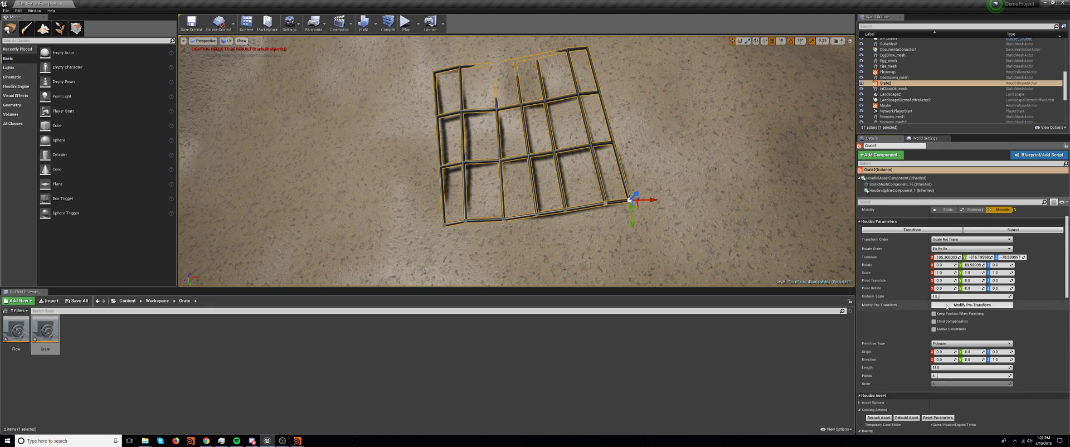
Try a Uniform Scale of 2.0 on the grate
click(946, 297)
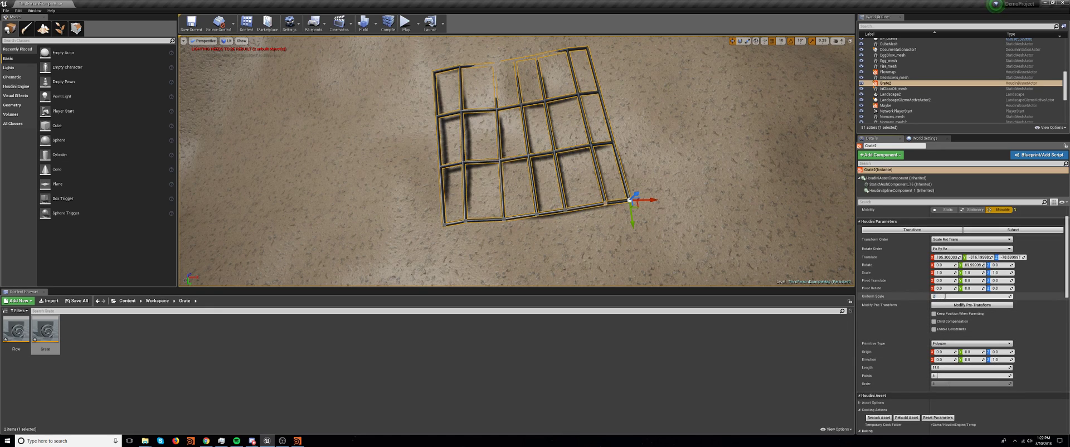
text(2.0)
key(Return)
click(939, 296)
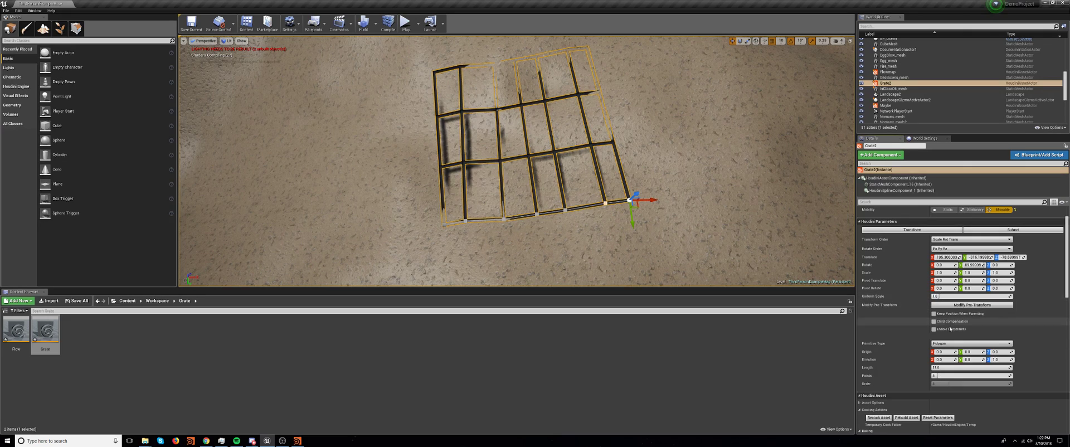
Set the grate's Points parameter to 10
click(953, 376)
text(10)
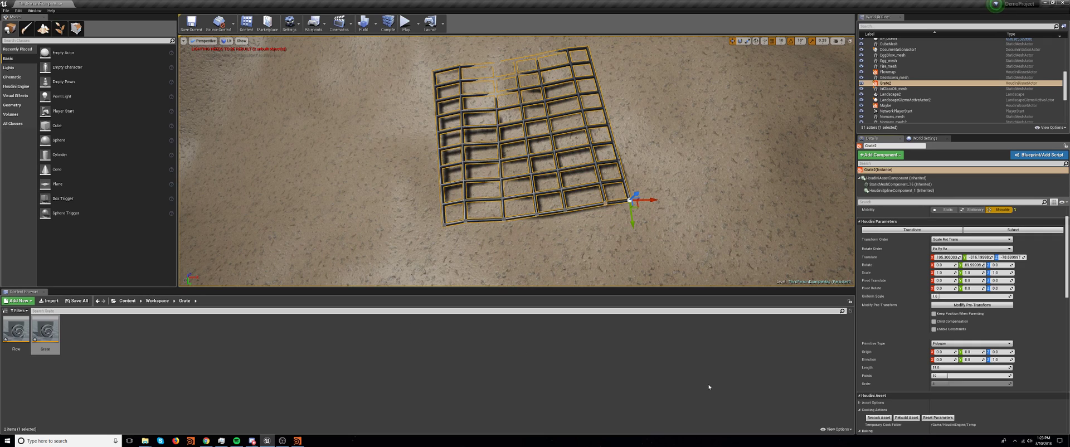
Check that the Houdini Engine plugin is enabled among the installed plugins, and close the plugin list
click(5, 11)
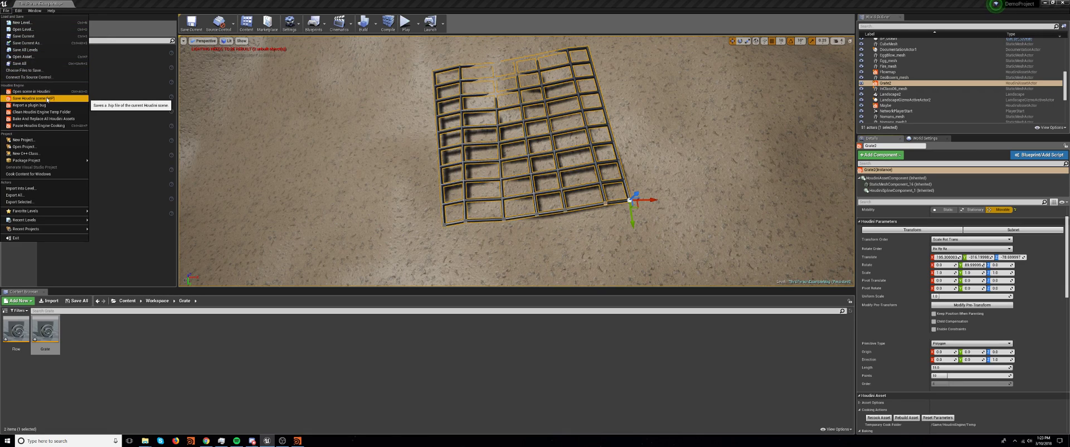
mouse_move(18, 12)
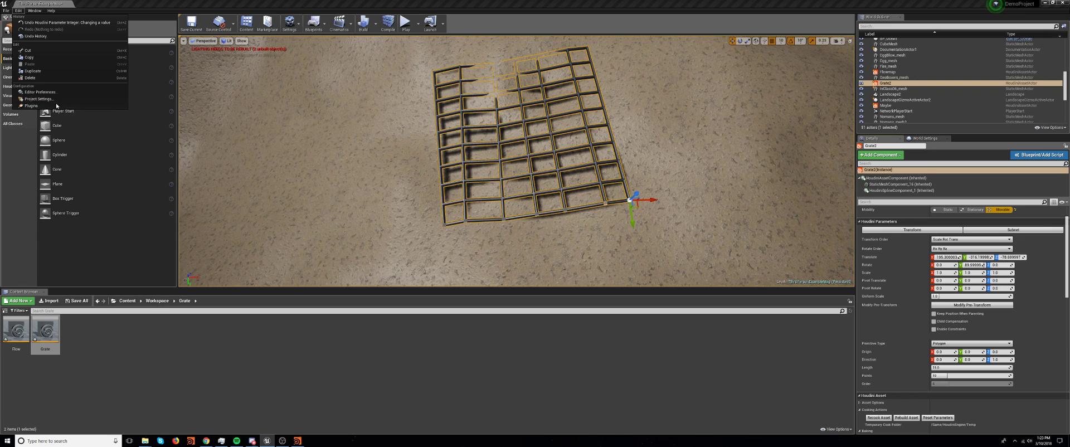
click(56, 108)
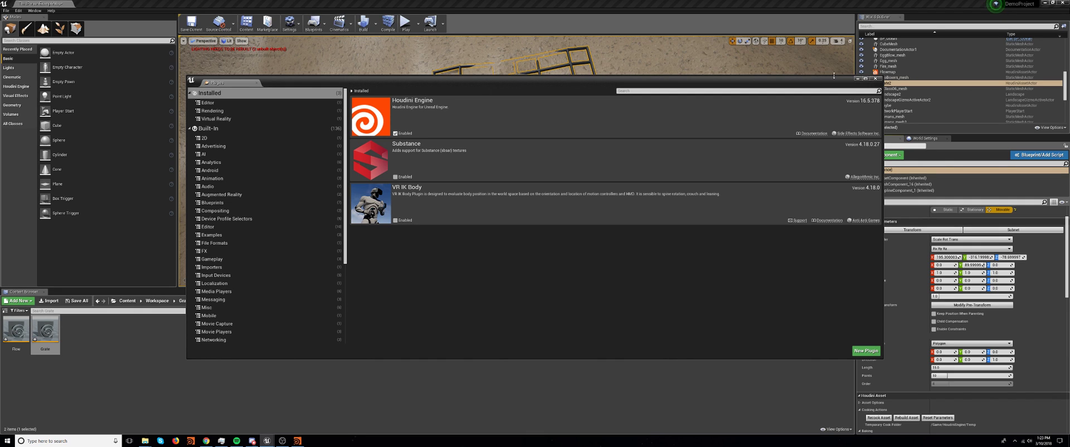
click(875, 78)
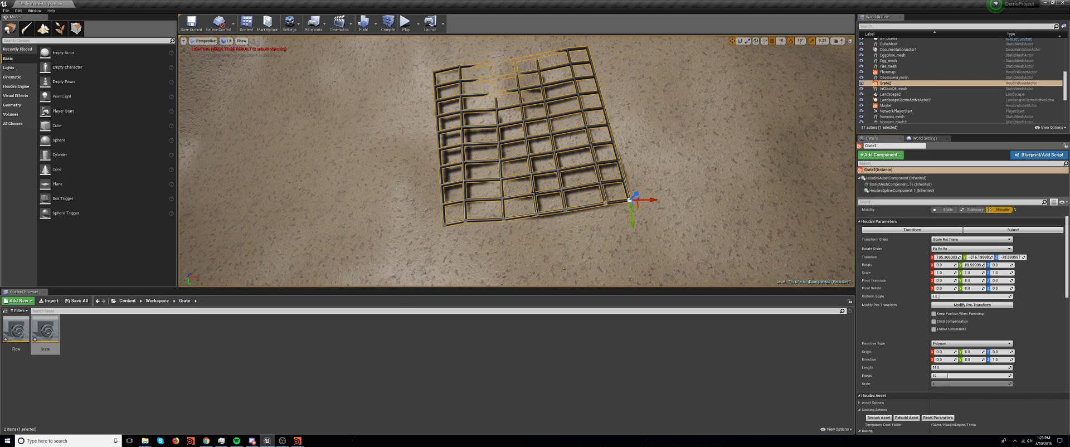
Switch to Houdini and move the grate's whole node network aside to free space for new nodes
click(297, 440)
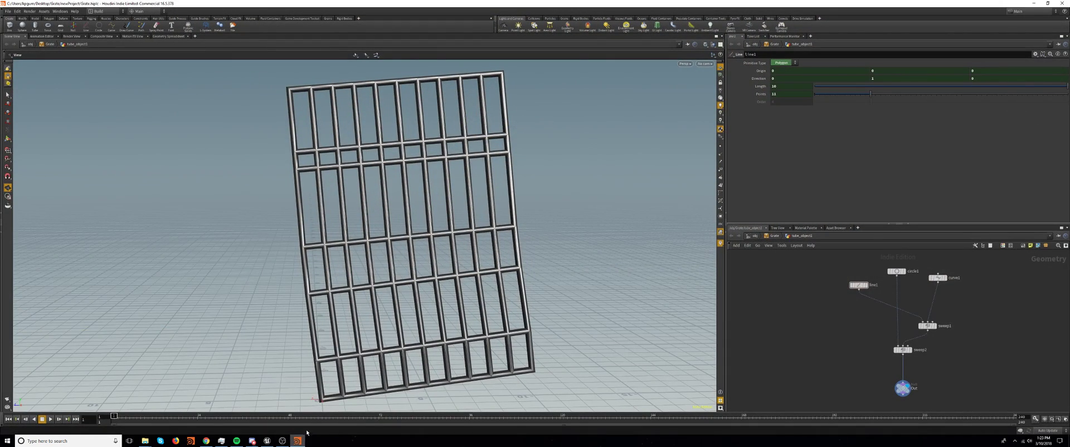
drag(545, 239, 523, 225)
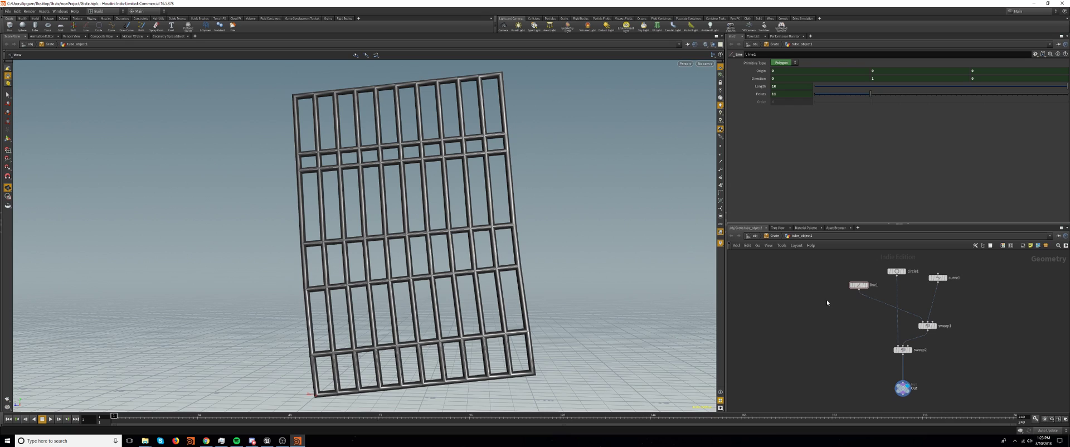
drag(836, 262, 973, 406)
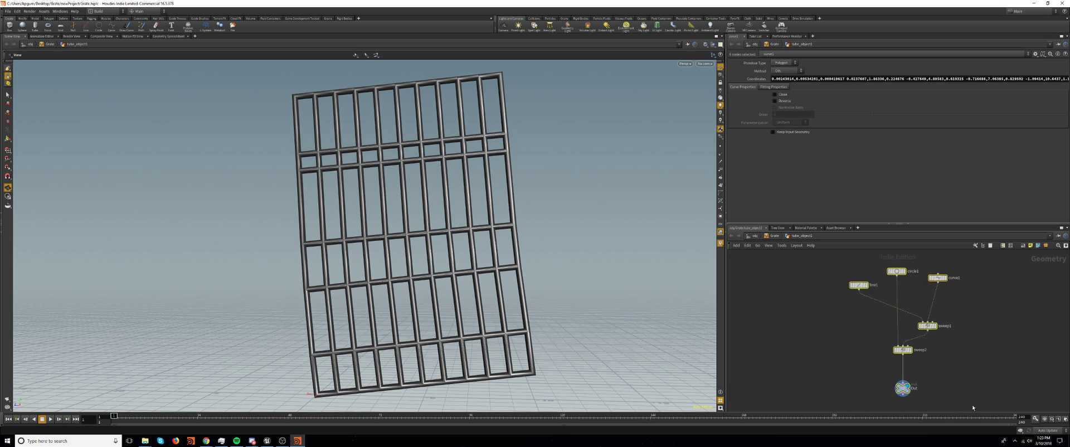
drag(903, 388, 811, 390)
click(930, 285)
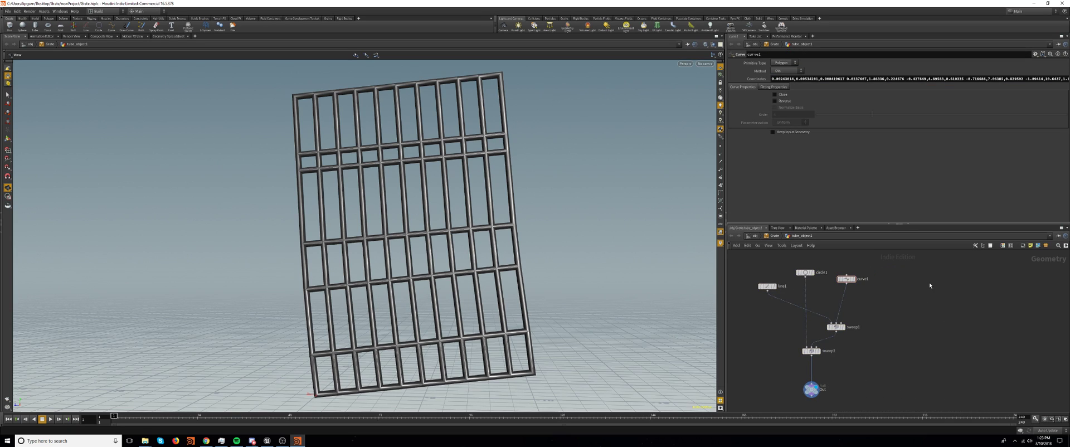
Display the existing curve node's geometry on its own and shift the node network slightly
click(845, 279)
click(854, 279)
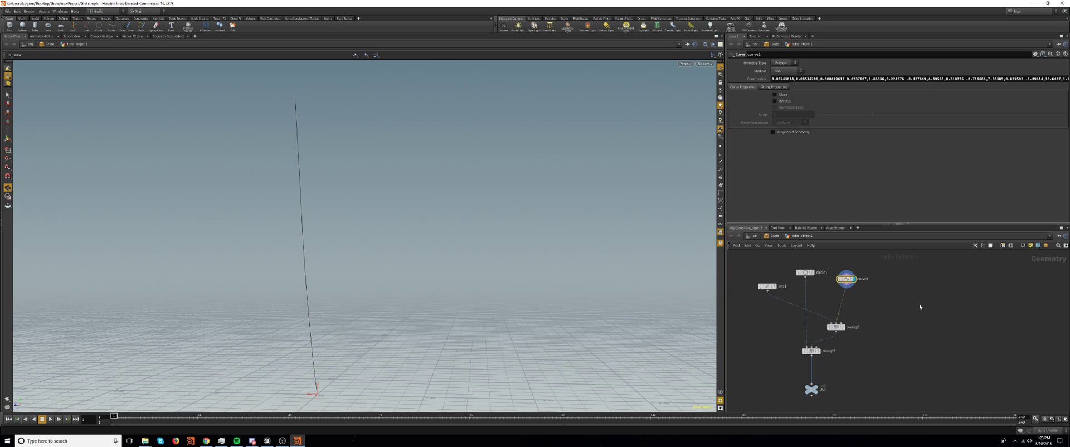
drag(926, 268, 751, 396)
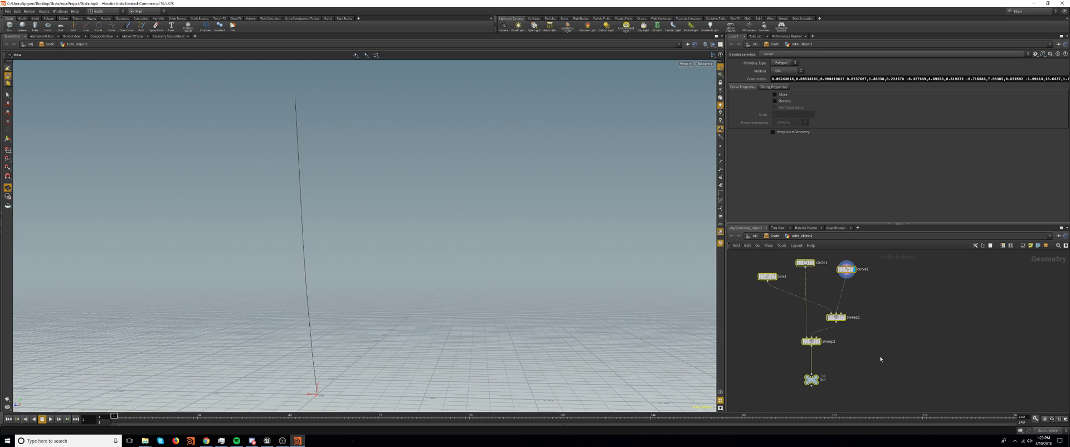
Add a new Curve node in the empty area beside the existing network
key(Tab)
text(uvvis)
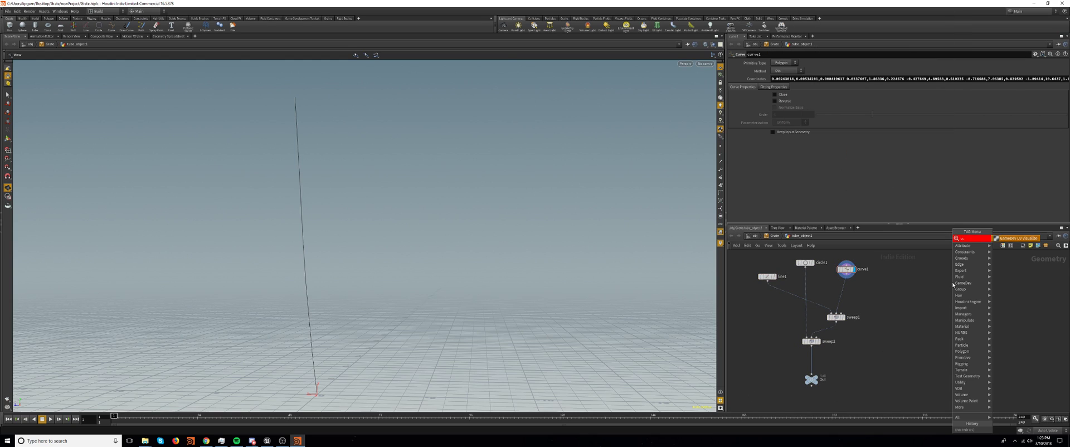
key(BackSpace)
key(BackSpace)
key(BackSpace)
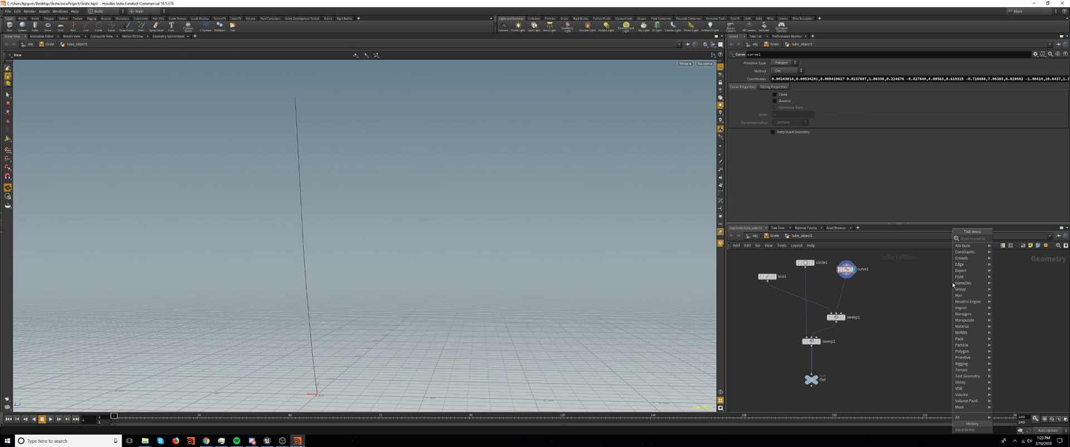
text(res)
key(Return)
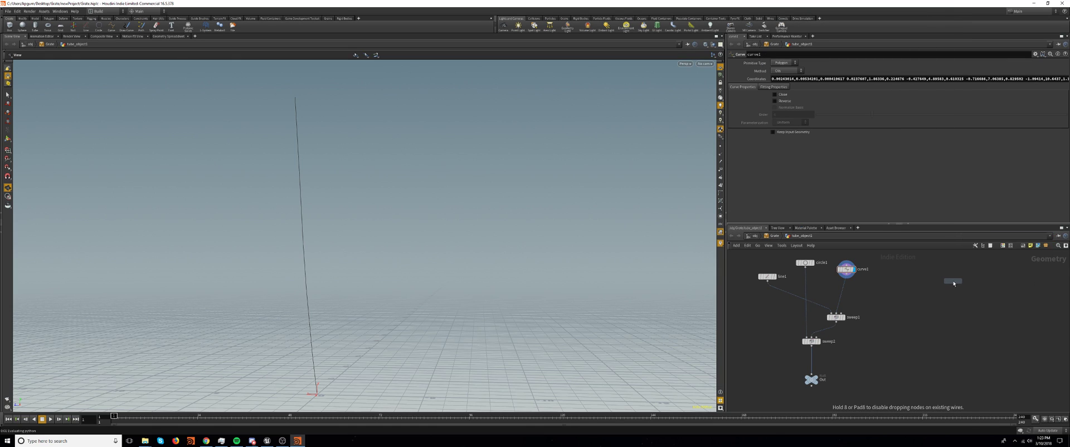
click(953, 277)
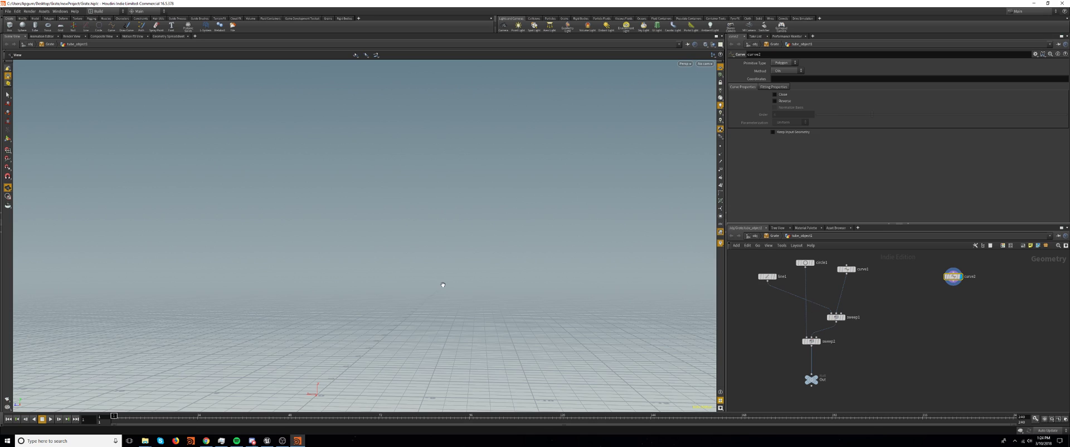
Draw a slightly bent, upright multi-point polygon curve with the new node, starting at the origin
key(Return)
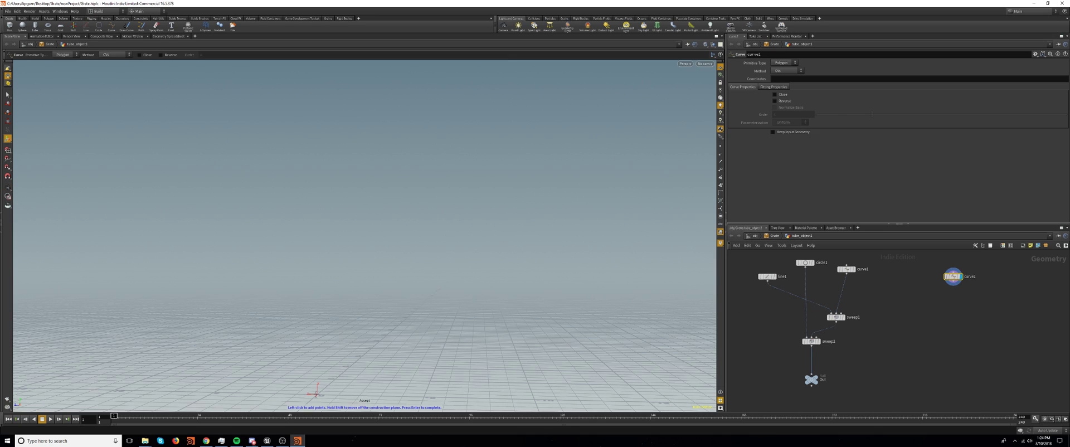
click(316, 394)
shift+click(316, 347)
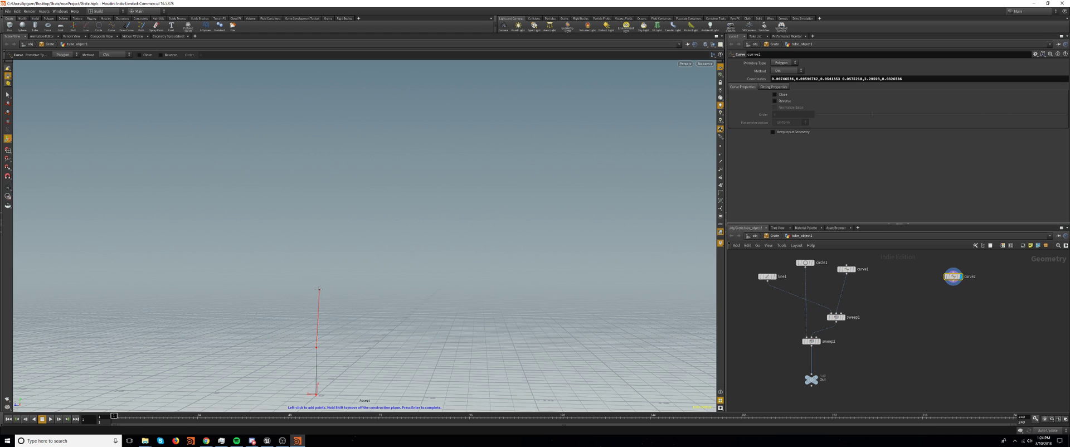
shift+click(315, 282)
shift+click(323, 220)
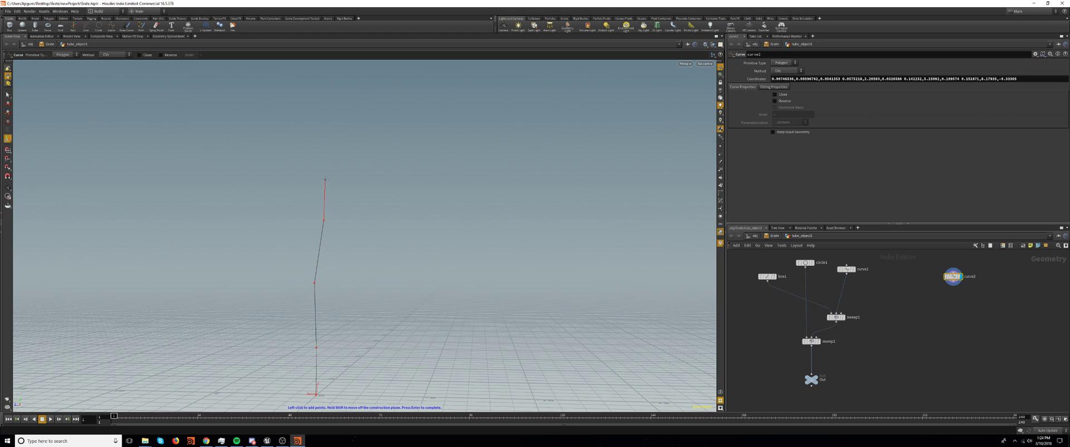
shift+click(326, 168)
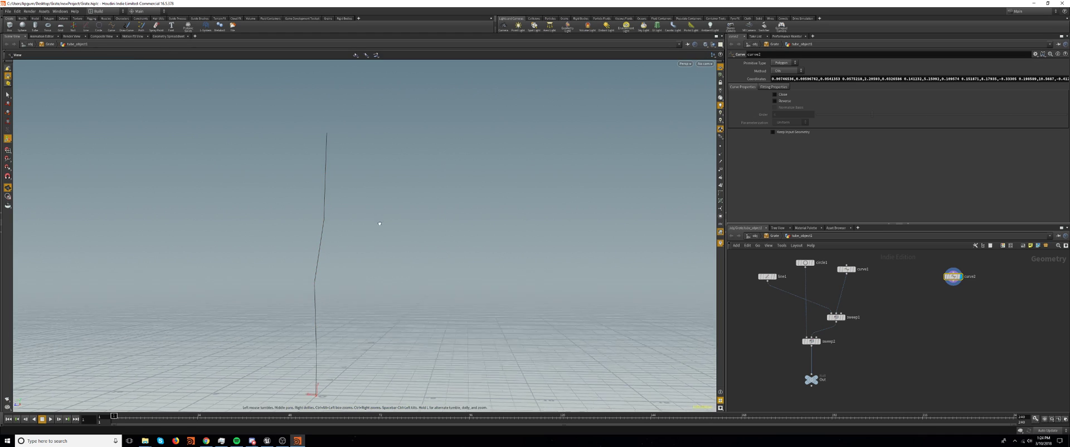
alt+drag(379, 225, 442, 214)
key(Return)
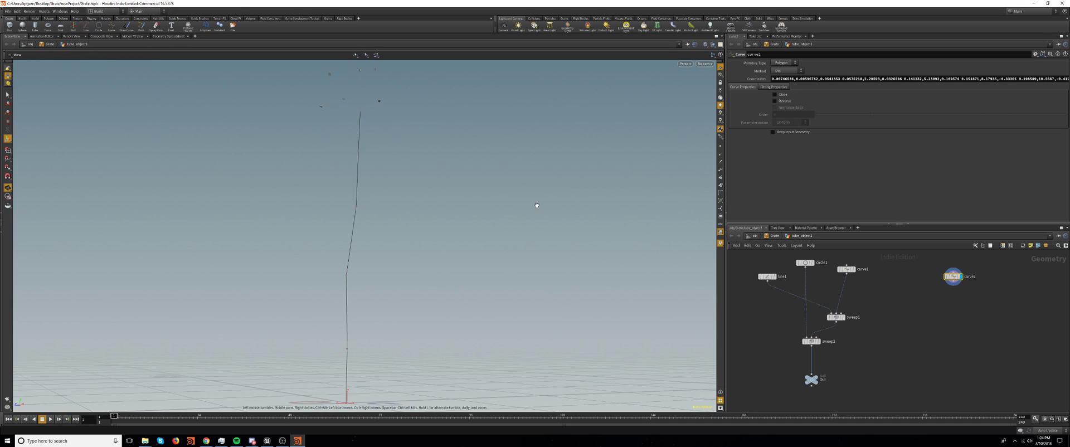
Add a Line node beside the newly drawn curve's node
alt+drag(537, 206, 459, 227)
key(Tab)
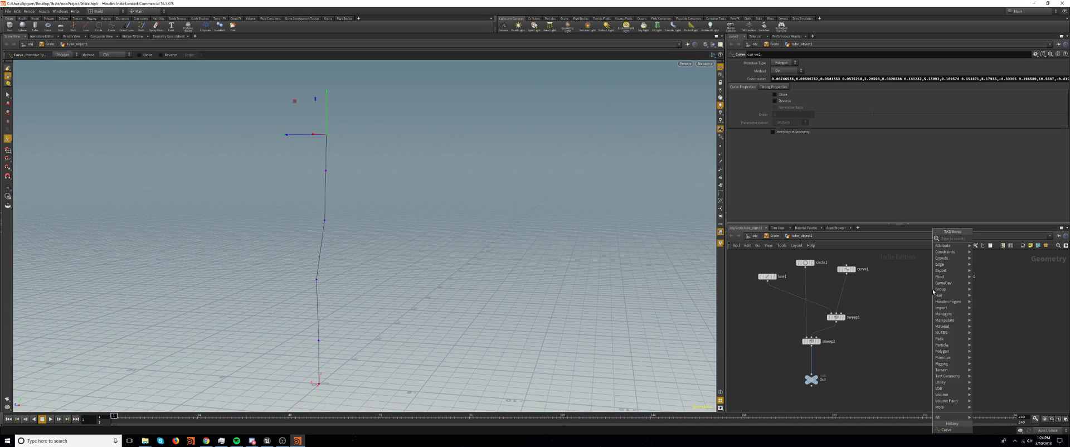
text(cir)
key(Return)
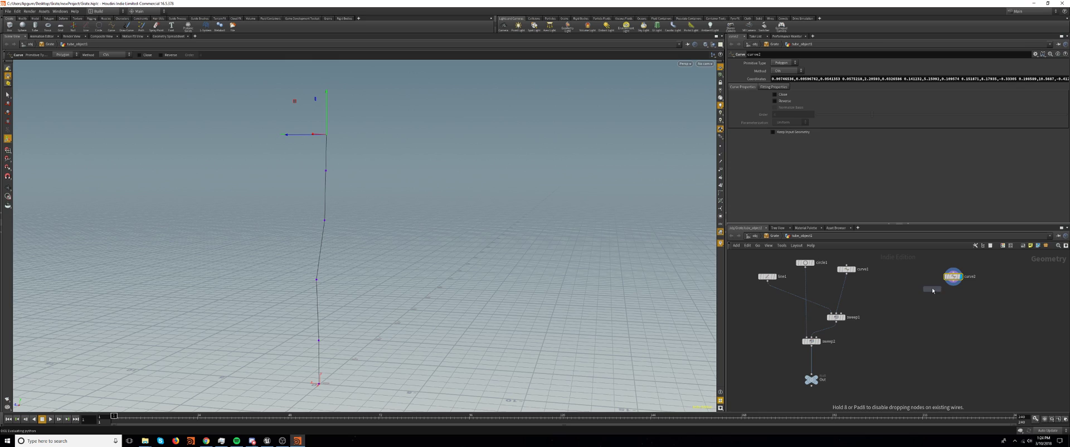
click(926, 279)
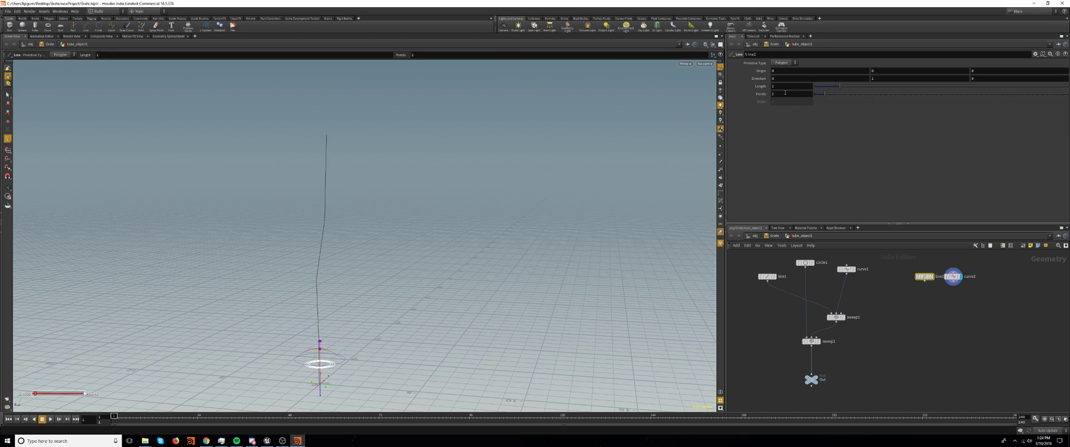
Give the new line 5 points and a length of 5
click(785, 92)
text(5)
key(Return)
click(781, 85)
text(5)
key(Return)
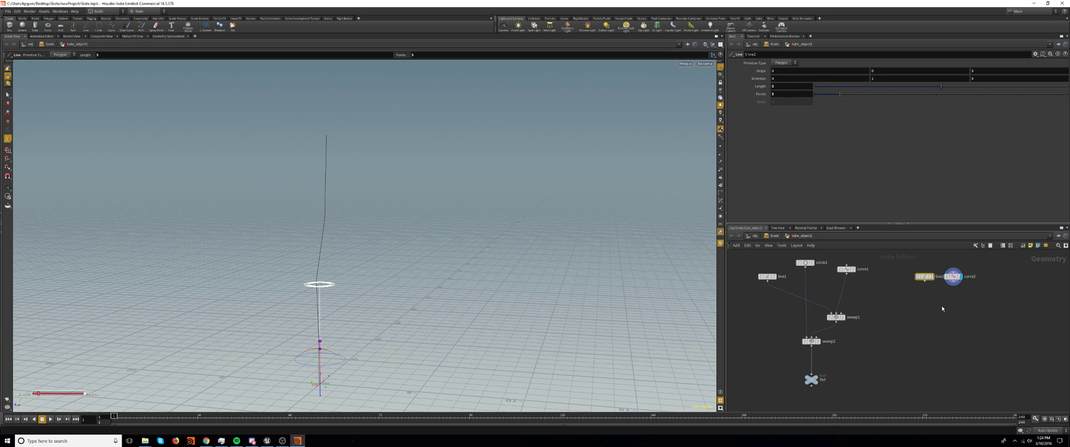
Add a Sweep node below the new nodes, wiring the curve in as backbone and the line as cross-section
key(Tab)
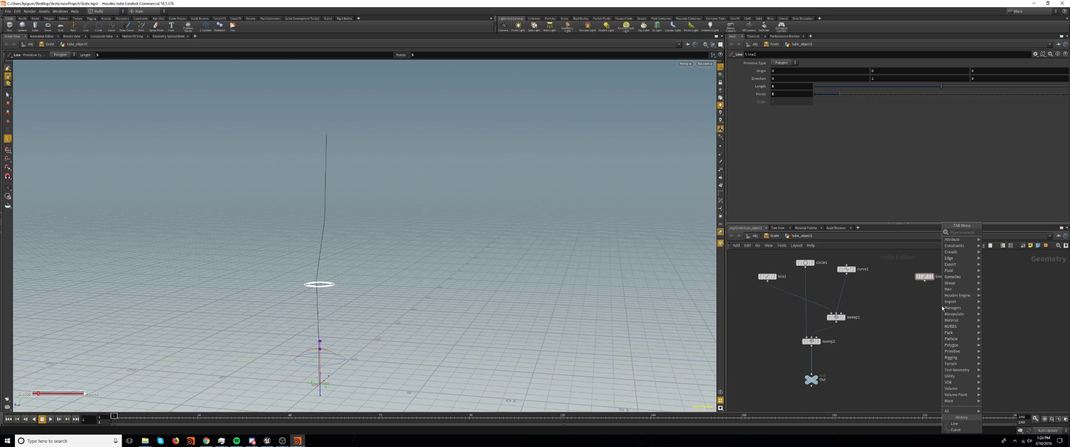
text(curve)
key(Return)
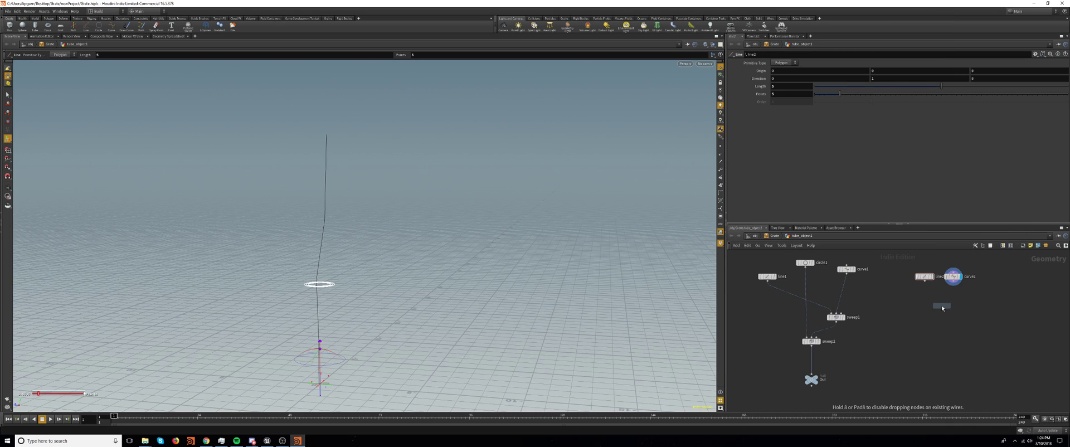
click(942, 300)
click(953, 282)
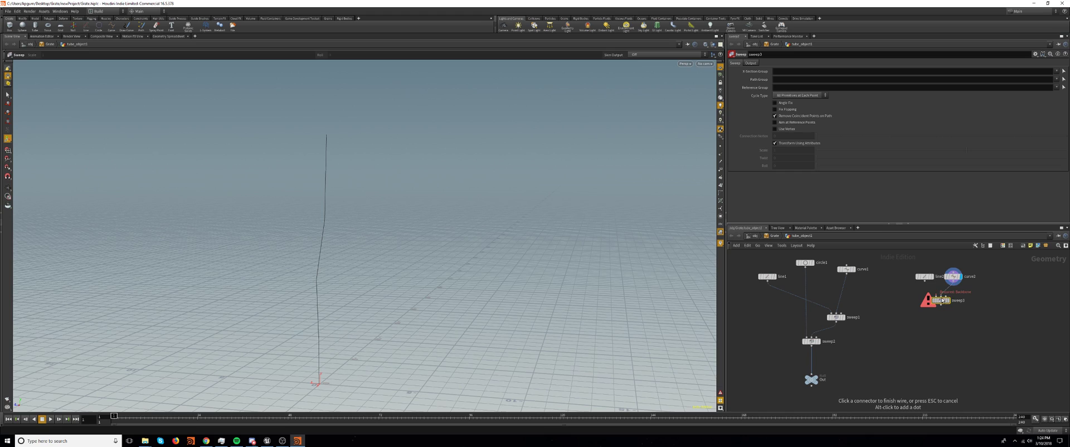
click(941, 296)
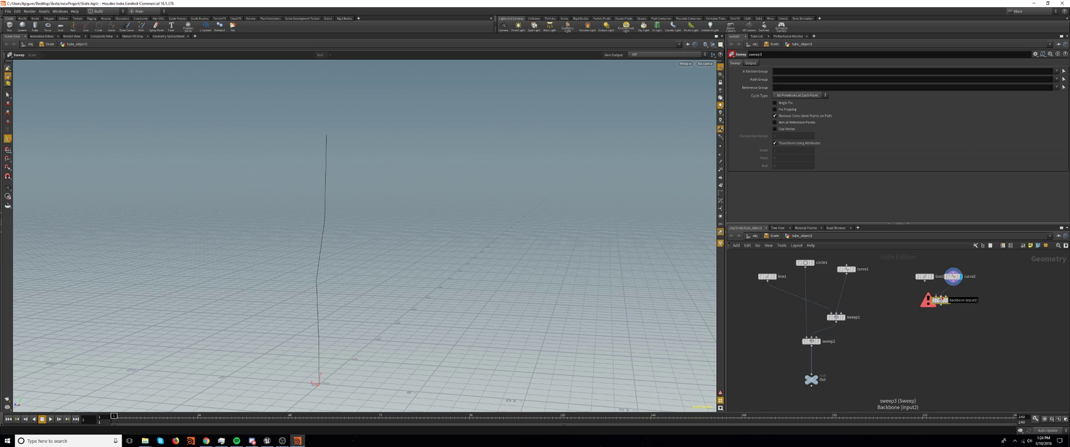
click(925, 281)
click(933, 298)
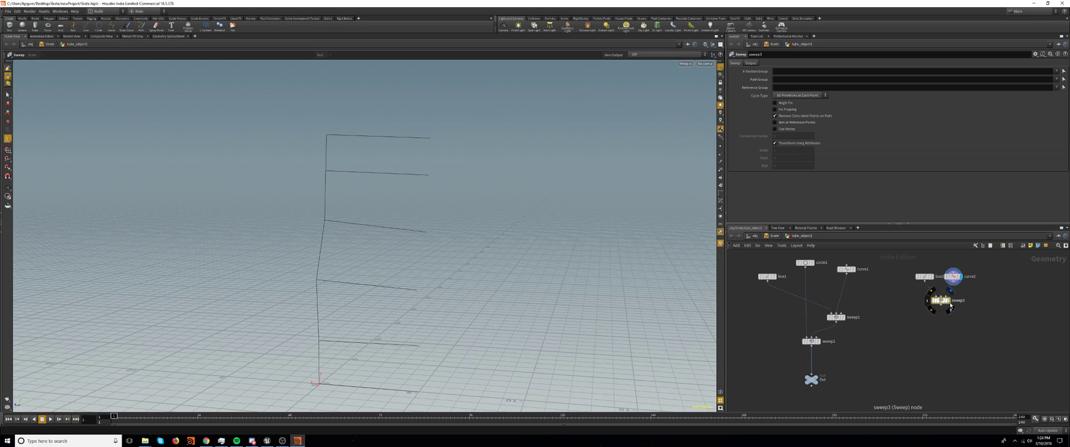
Display the new sweep's geometry and set its skin output to Skin Unclosed
click(949, 301)
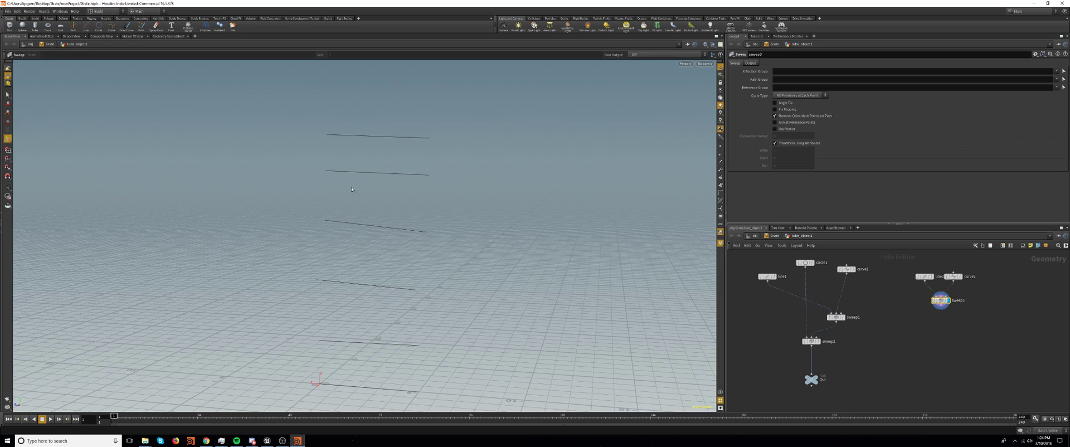
click(751, 64)
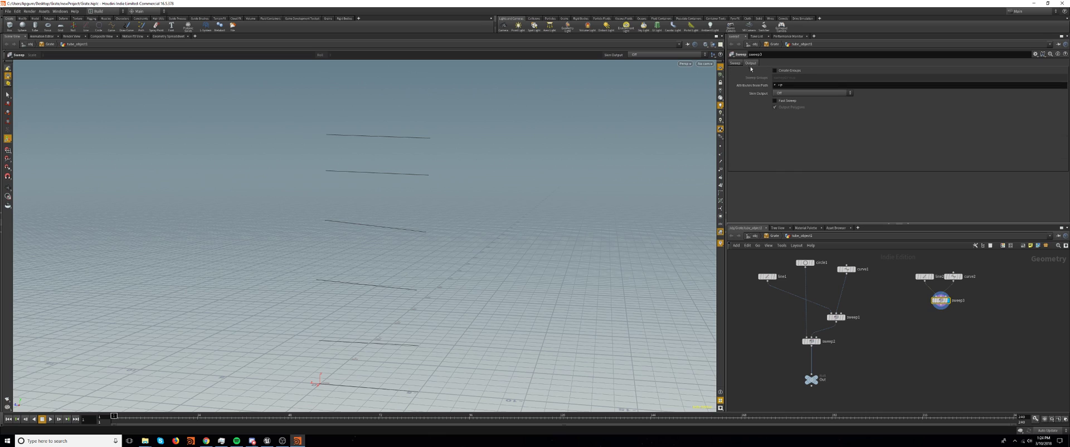
click(780, 94)
click(791, 101)
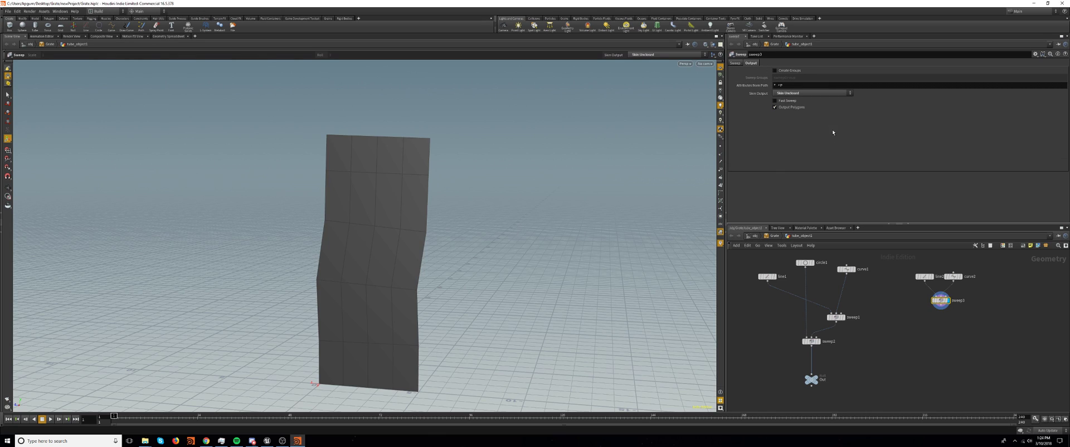
click(812, 94)
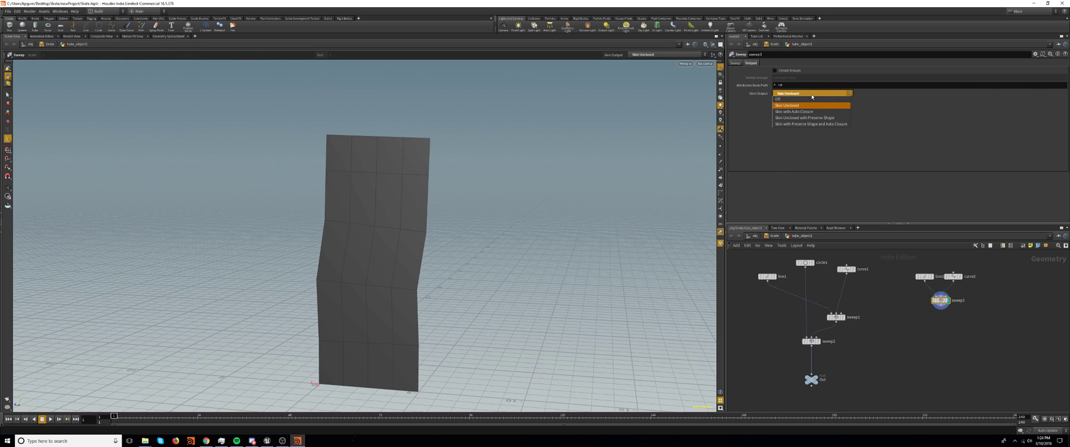
click(913, 110)
Display the original network's first sweep for comparison, and switch the display back to the new sweep
key(Tab)
click(920, 330)
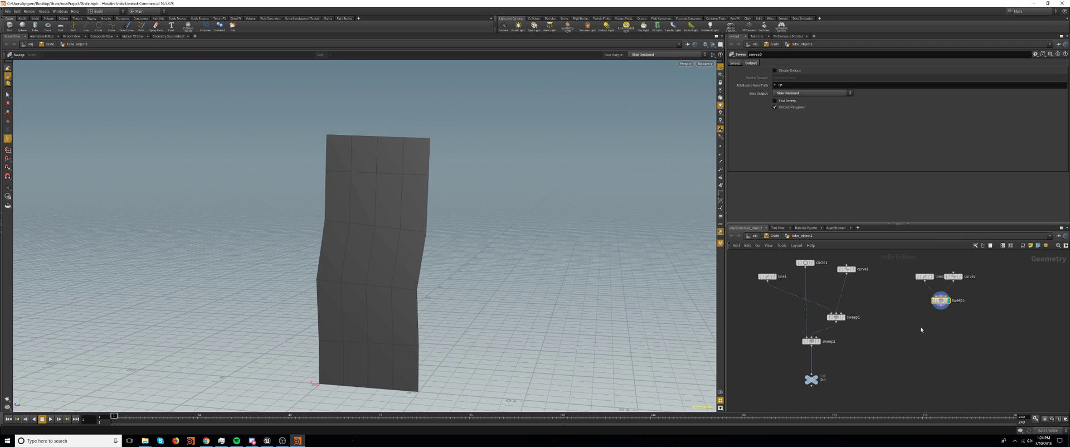
click(835, 318)
click(843, 317)
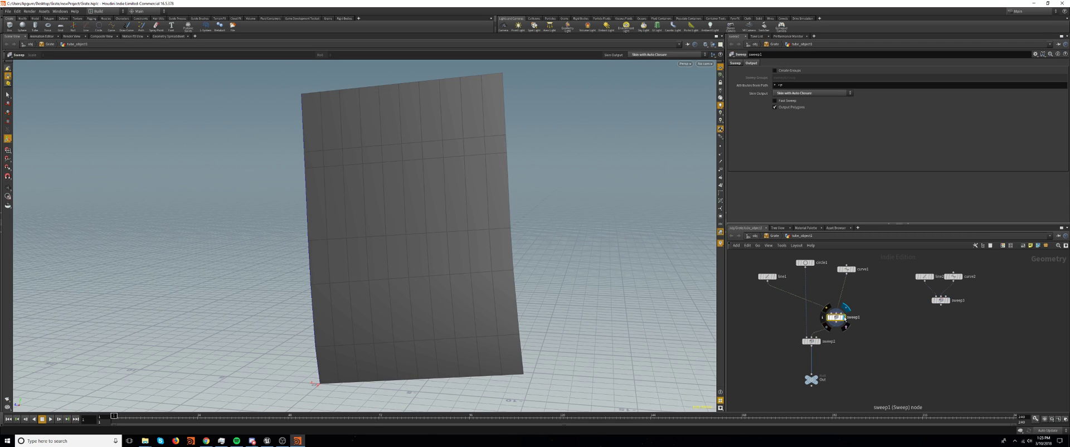
click(948, 302)
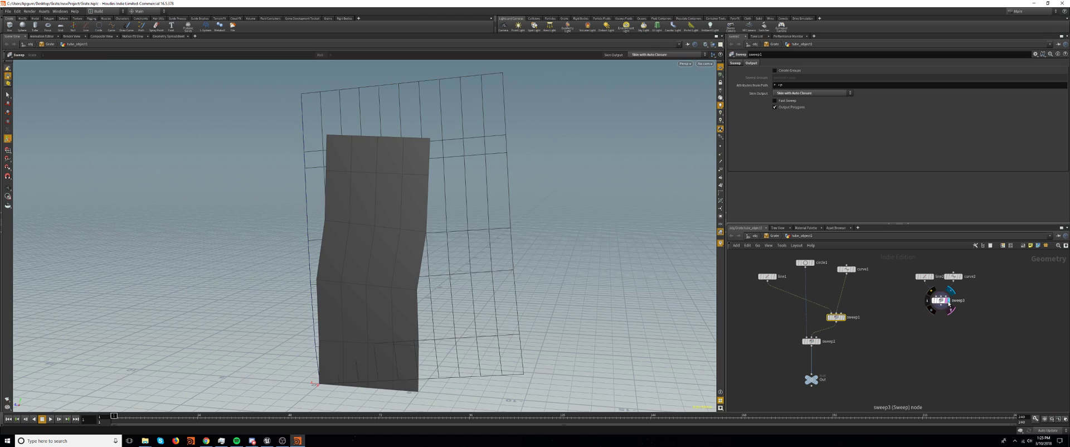
click(945, 301)
mouse_move(948, 307)
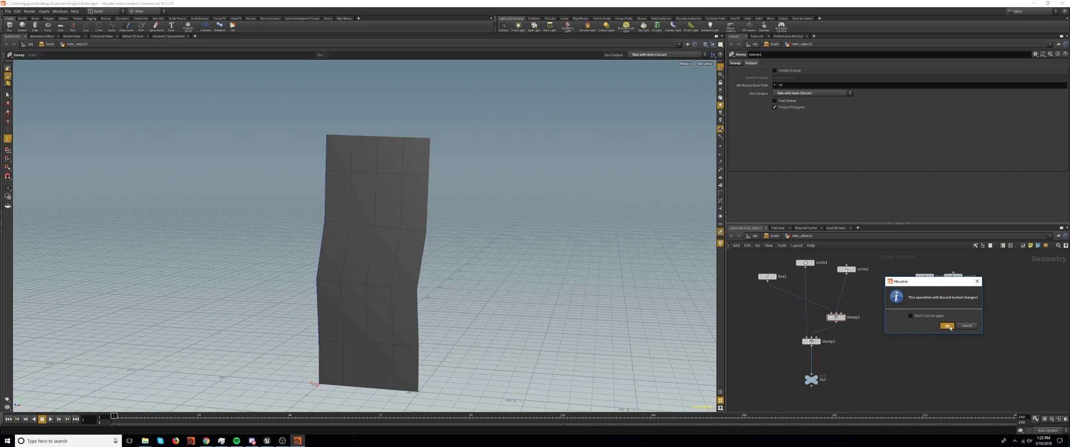
key(Tab)
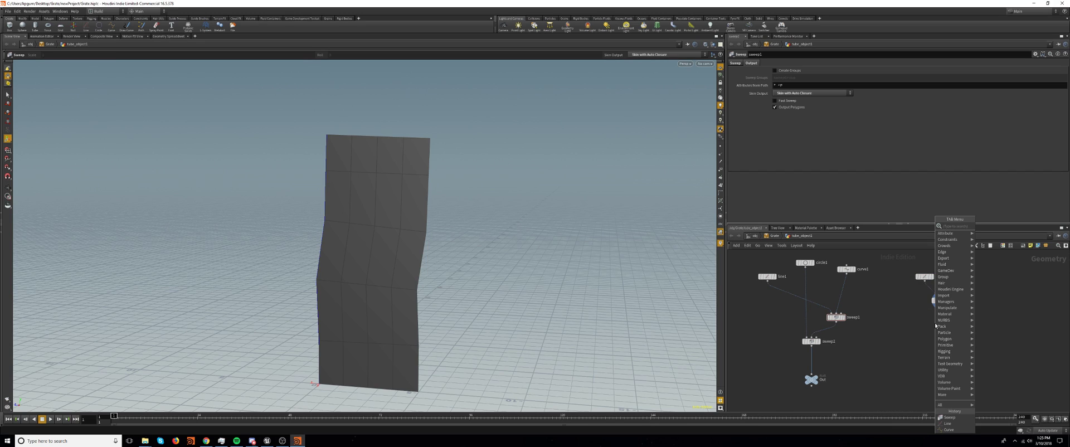
text(circle)
key(Return)
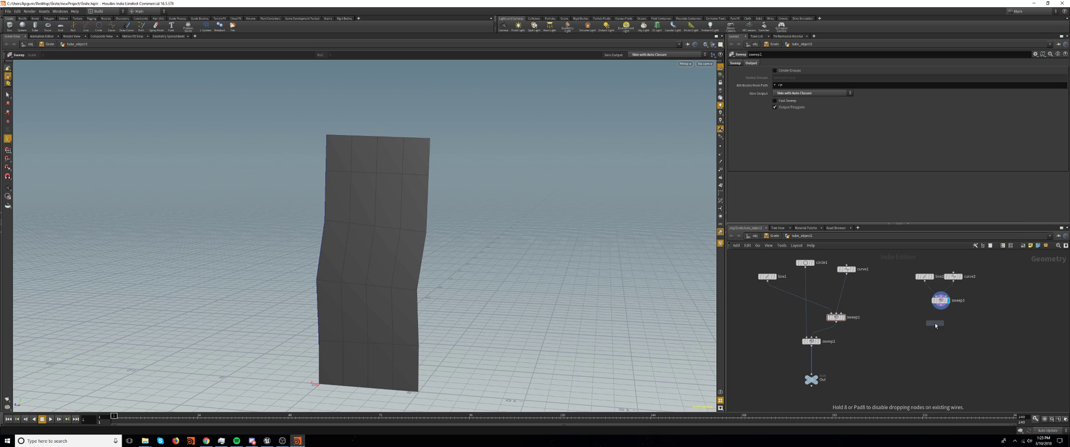
click(935, 322)
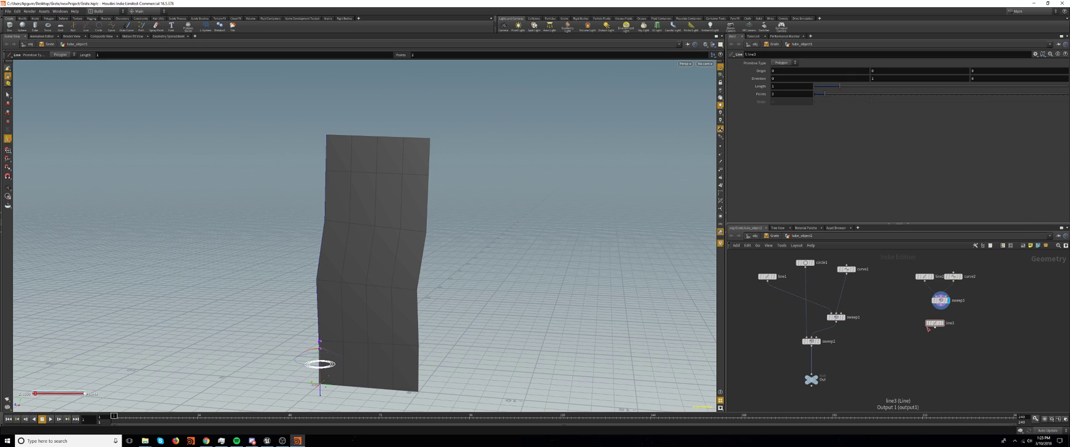
drag(877, 296, 939, 346)
drag(909, 310, 958, 341)
key(Delete)
Add a Circle node beside the new sweep node
key(Tab)
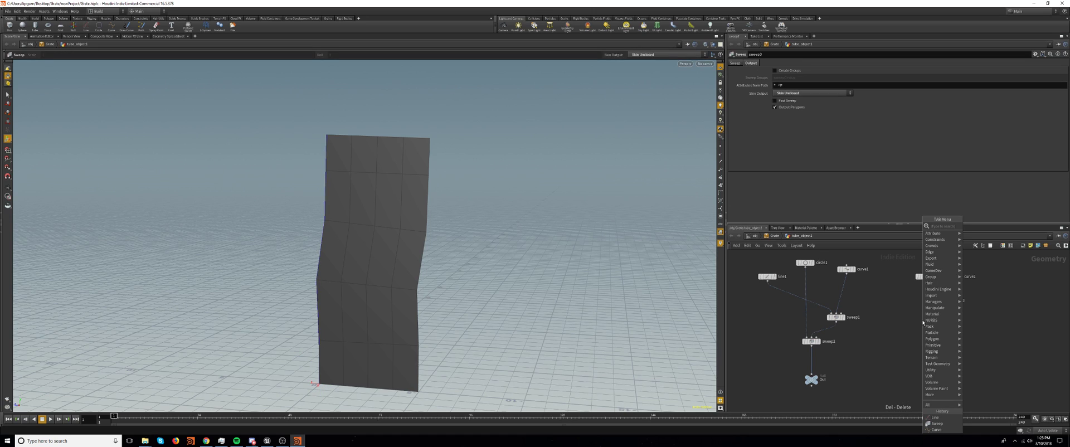
text(ci)
key(Return)
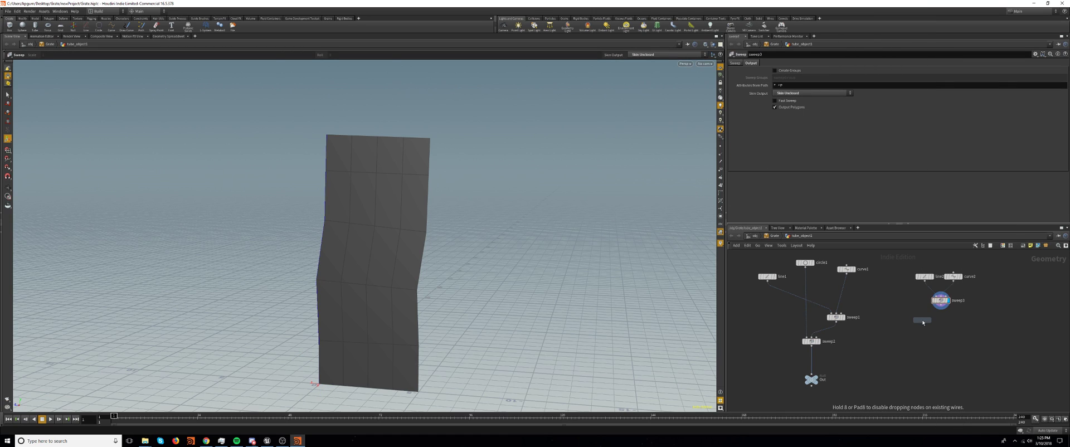
click(909, 295)
Add and display a second Sweep node that sweeps the circle along the new skinned sweep's surface
key(Tab)
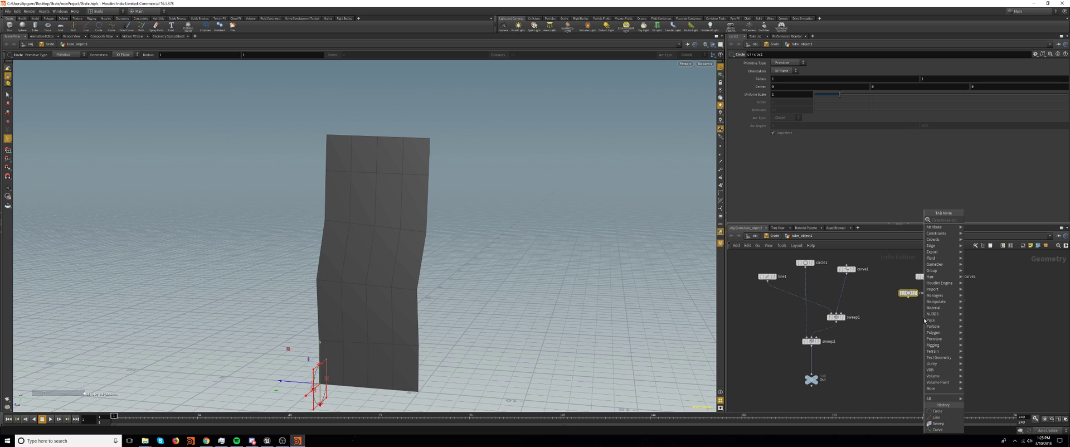
text(swe)
key(Return)
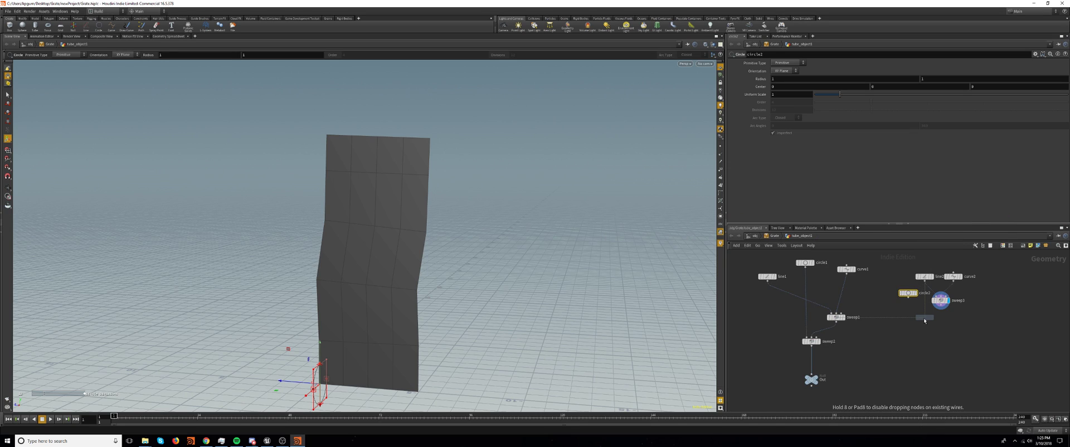
click(927, 327)
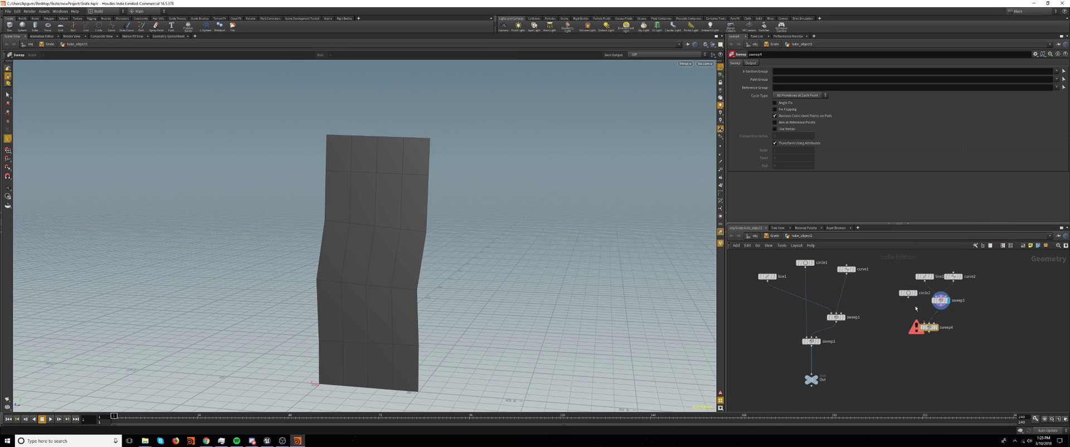
drag(908, 297, 925, 323)
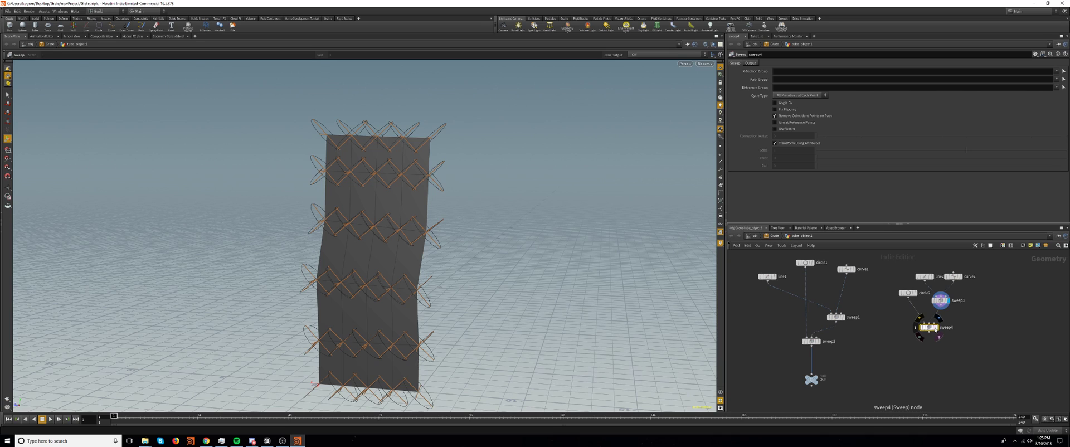
click(935, 329)
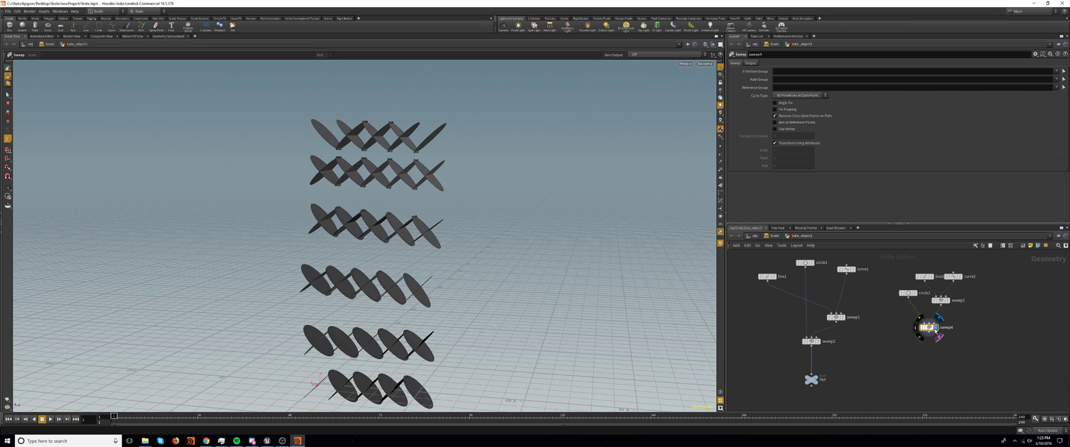
Change the new circle's primitive type to Polygon
click(908, 293)
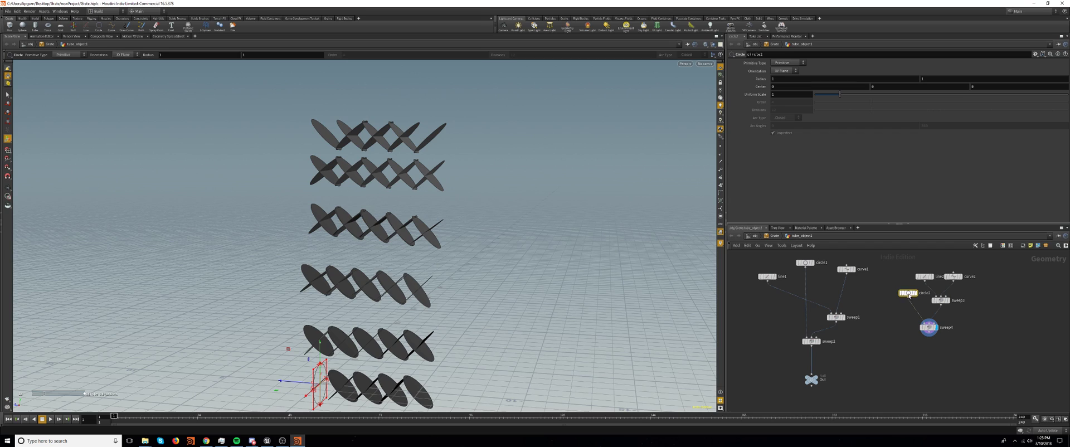
click(787, 62)
click(783, 73)
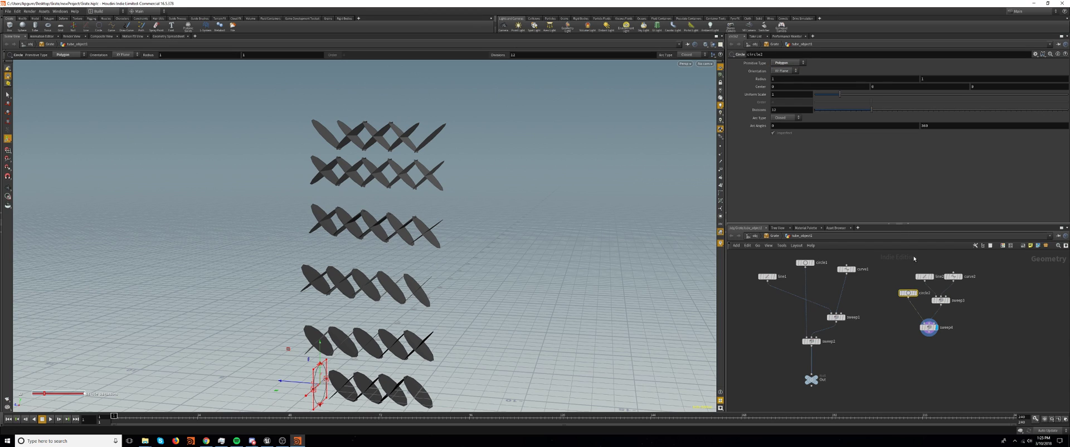
Set the circle sweep's skin output to Skin Unclosed and inspect the resulting grate
click(936, 328)
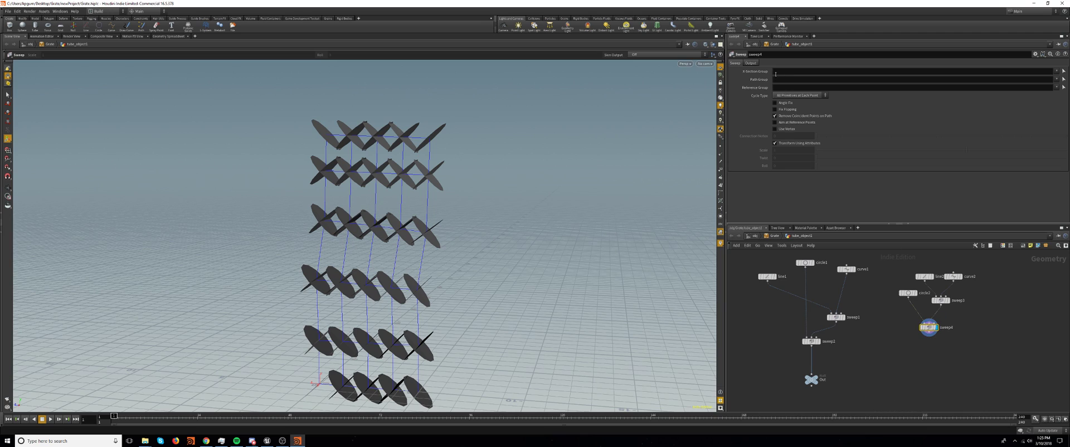
click(751, 63)
click(785, 93)
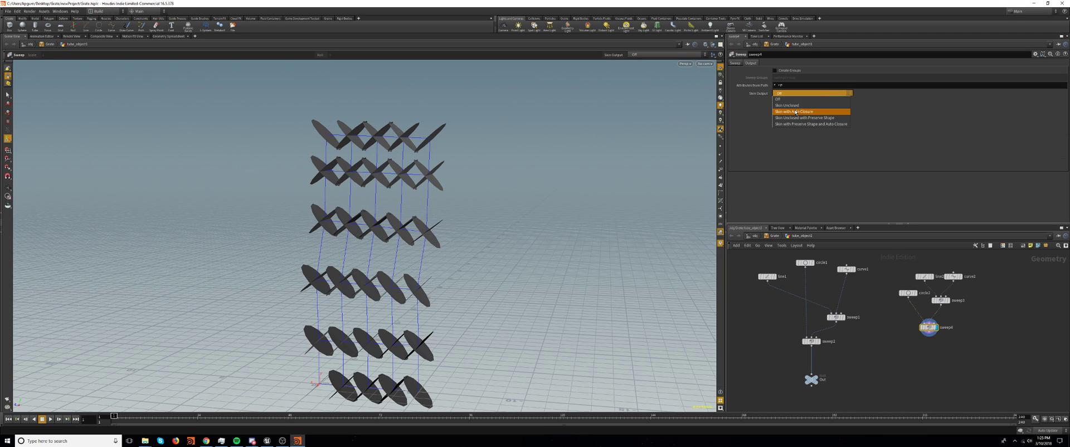
click(795, 108)
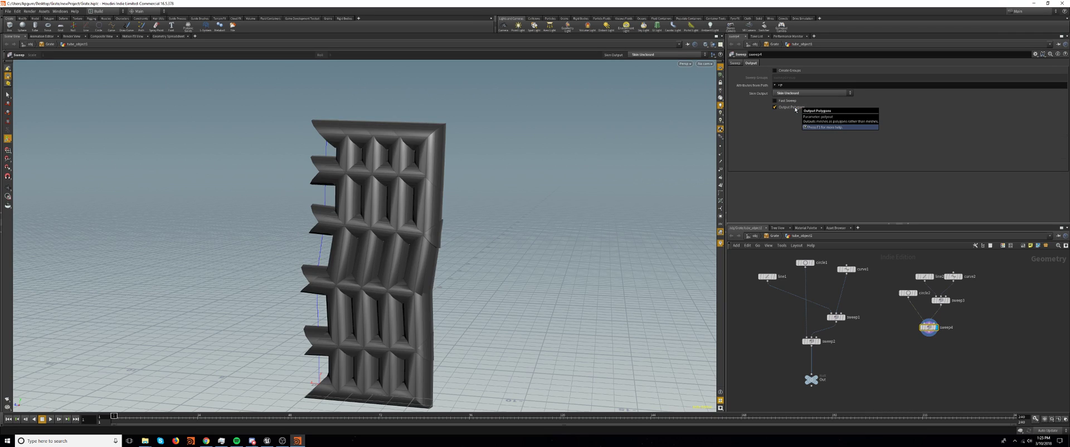
key(Escape)
drag(470, 239, 490, 231)
key(Return)
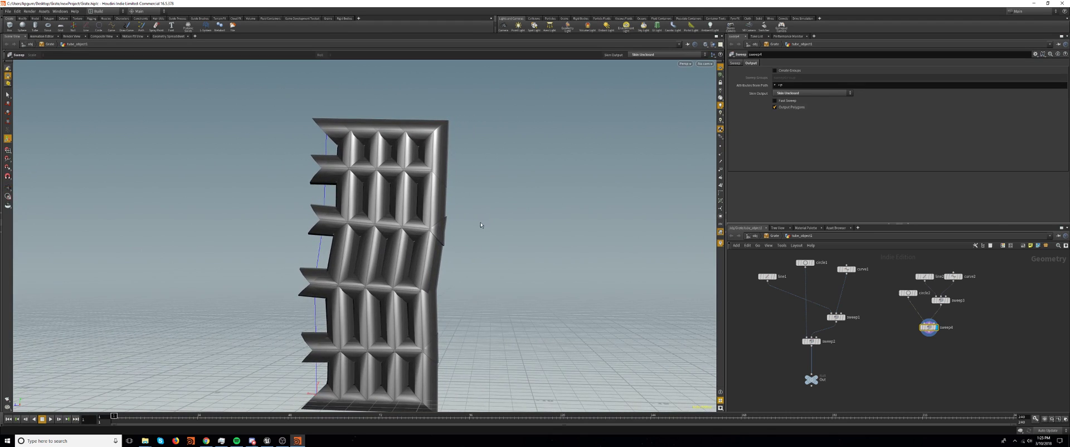
Set the new circle's uniform scale to 0.5 after trying 5, and view the thinner grate bars
click(908, 293)
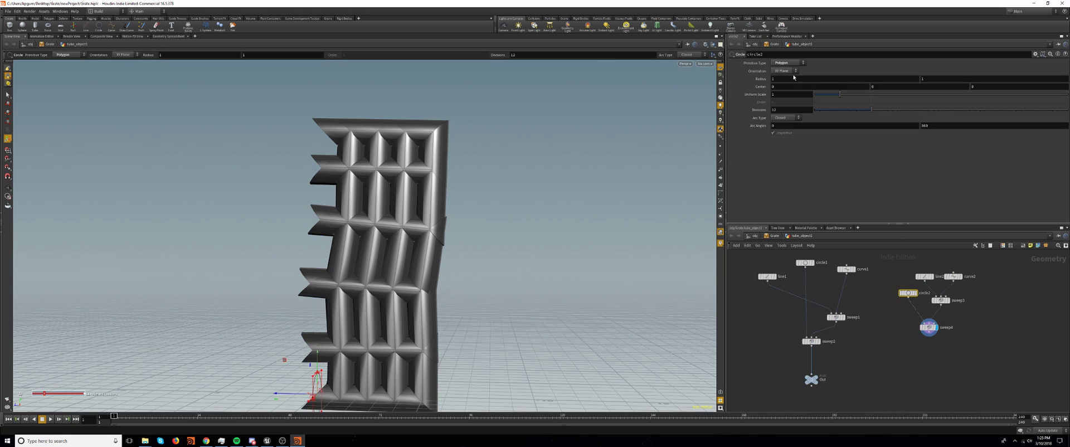
click(783, 93)
text(5)
key(Return)
click(783, 93)
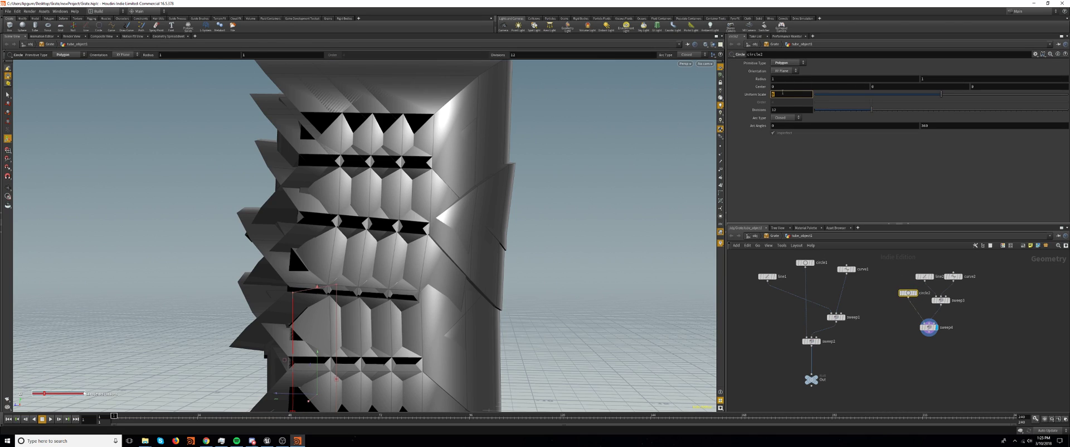
text(.5)
key(Return)
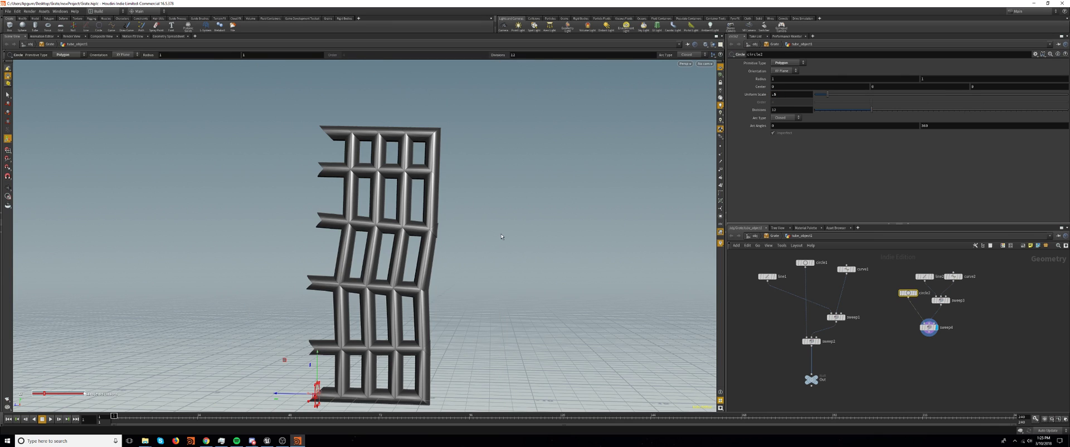
key(Escape)
mouse_move(502, 236)
mouse_down()
mouse_move(640, 225)
mouse_move(488, 235)
mouse_up()
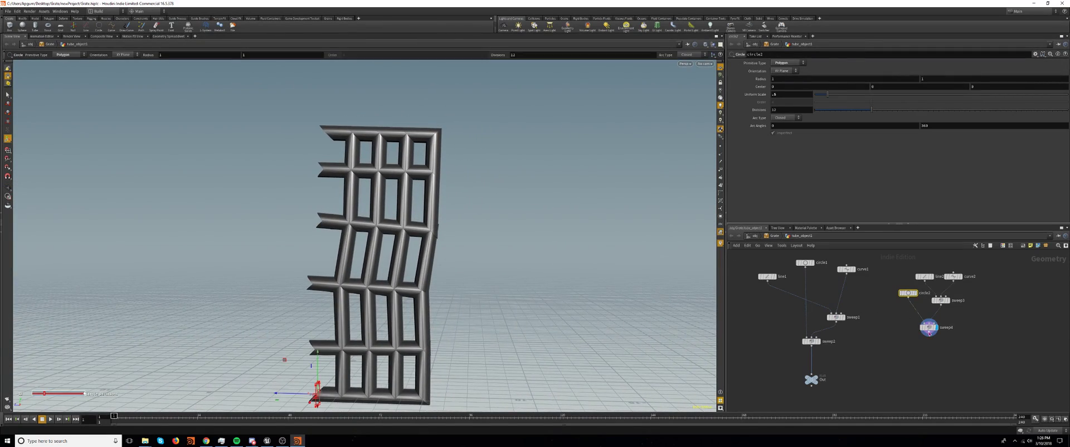
Set the circle sweep's skin output to Skin with Auto Closure and inspect the grate
click(941, 300)
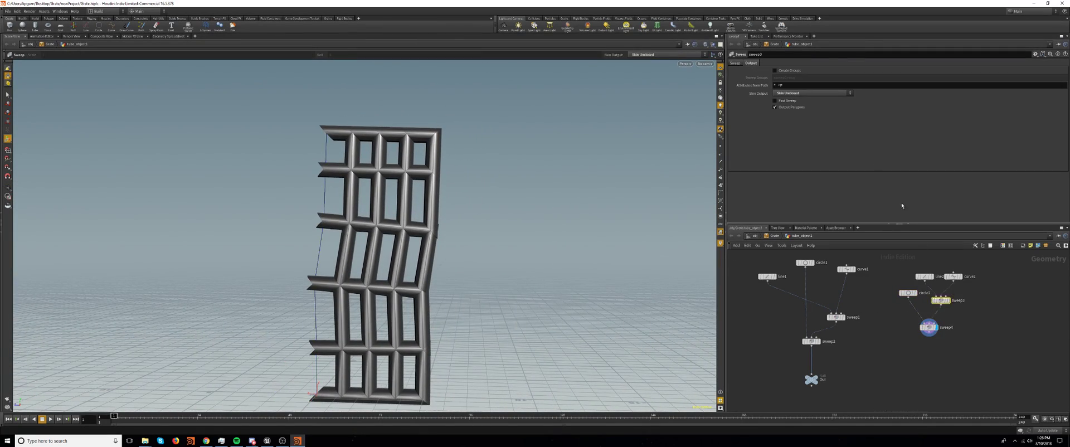
click(811, 93)
click(803, 99)
click(935, 324)
click(812, 93)
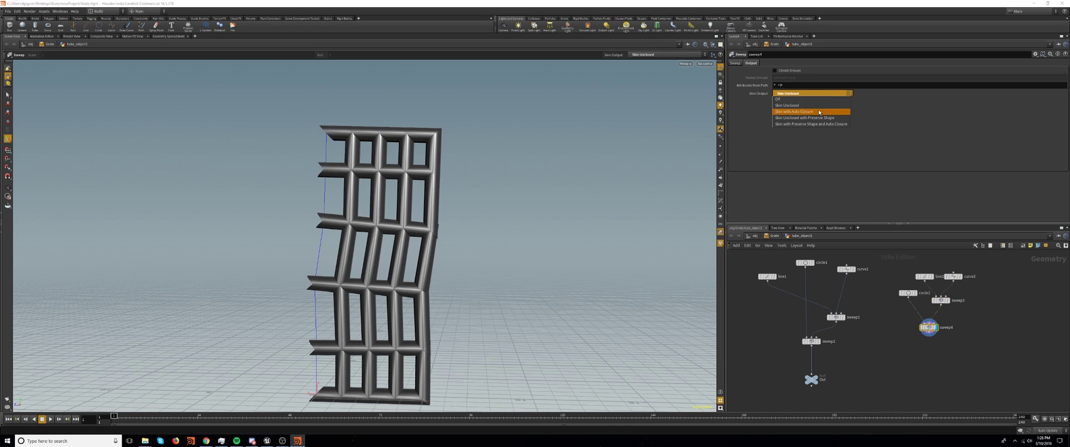
click(819, 112)
key(Escape)
drag(650, 210, 537, 216)
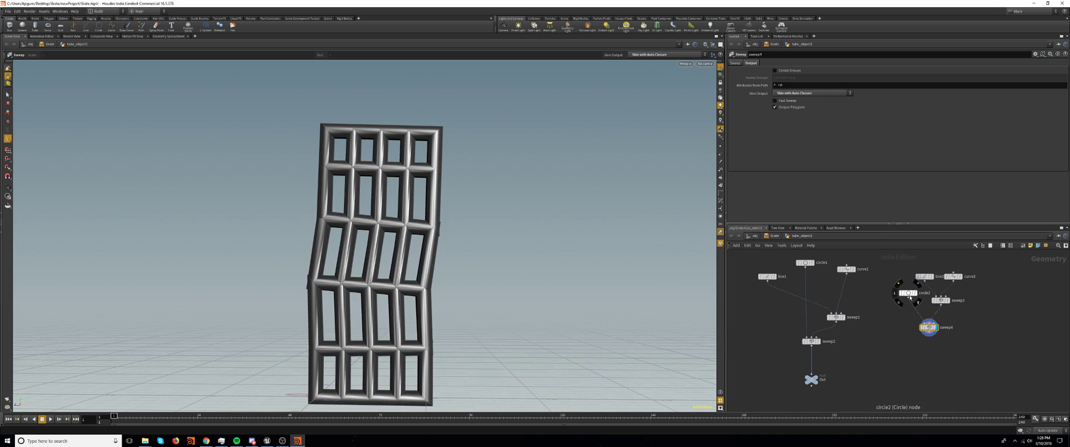
Try a uniform scale of 0.2 on the circle and restore it to 0.5
click(908, 293)
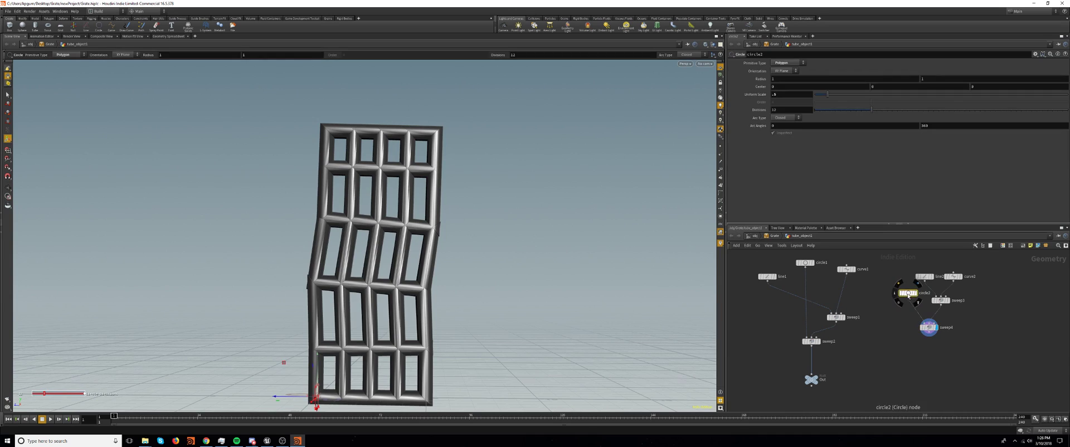
click(783, 95)
text(.2)
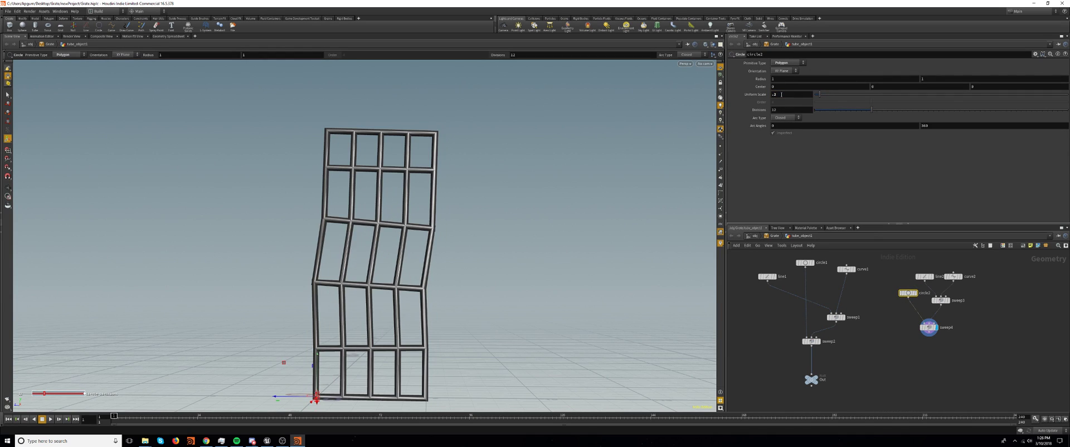
double_click(782, 94)
text(.5)
key(Return)
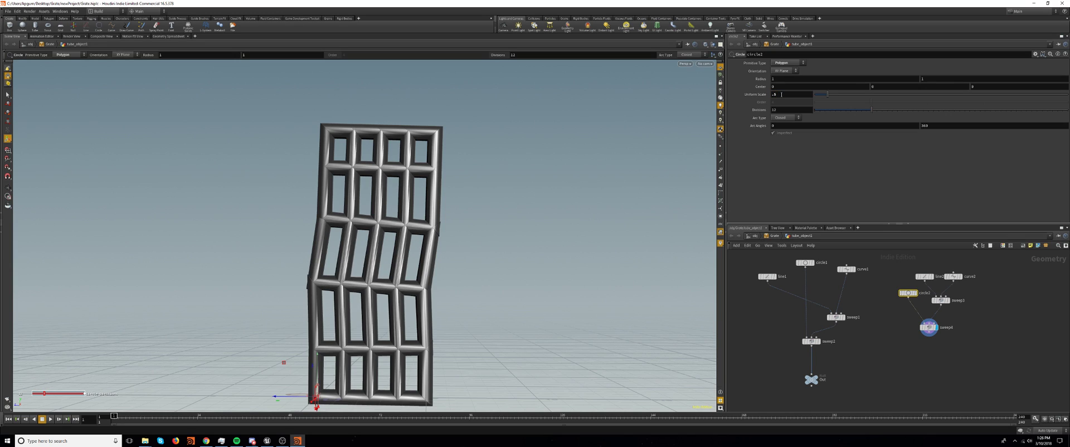
Set the new line's length to 10 and its points to 12
click(925, 276)
click(787, 86)
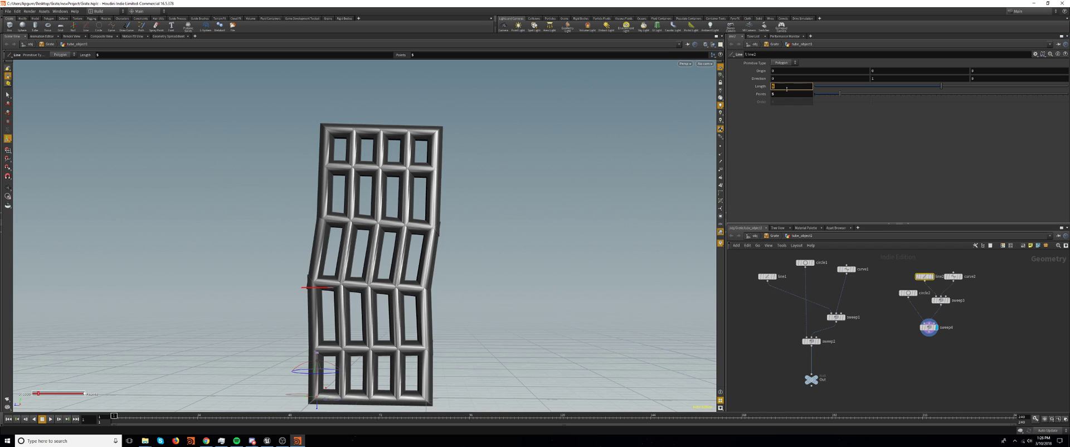
text(10)
key(Return)
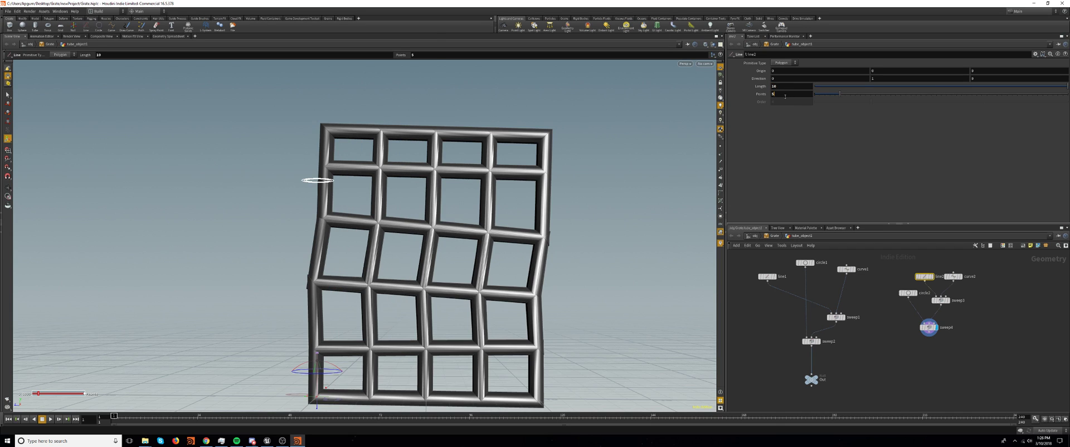
text(12)
key(Return)
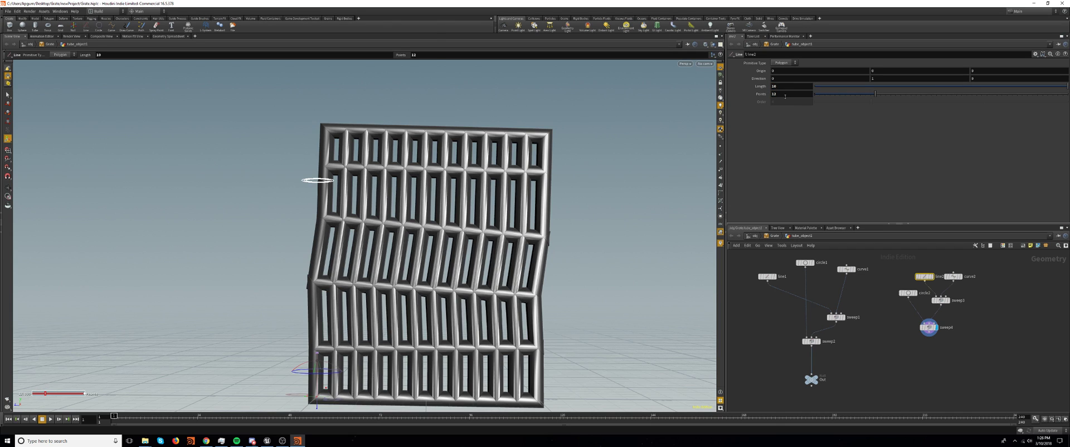
Delete the new curve node and replace it with a Line node feeding the skinned sweep
click(953, 276)
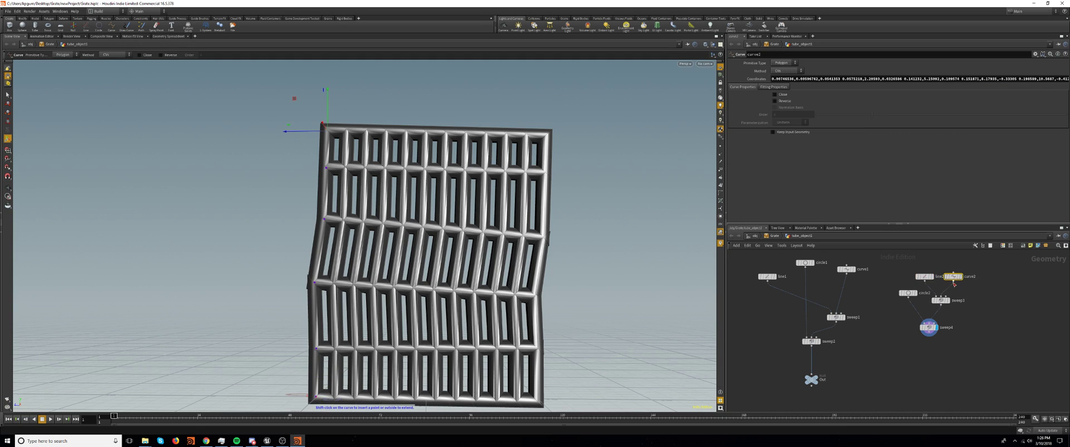
key(Delete)
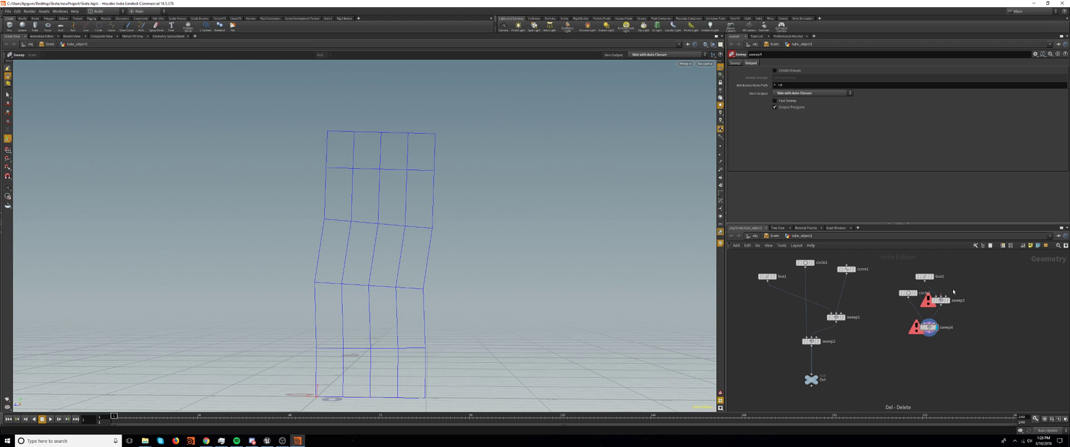
key(Tab)
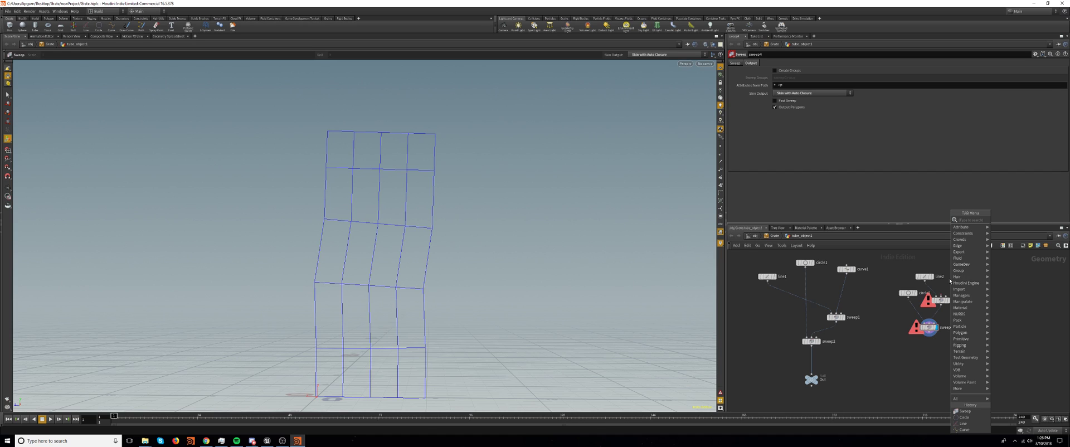
text(cur)
key(Return)
click(950, 280)
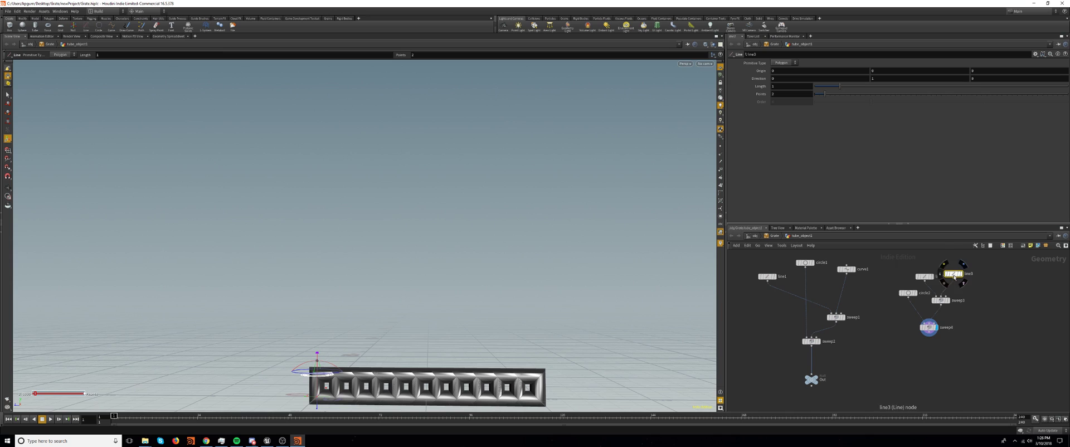
Set the replacement line's length to 5 and its points to 5, and view the straight grate
click(792, 87)
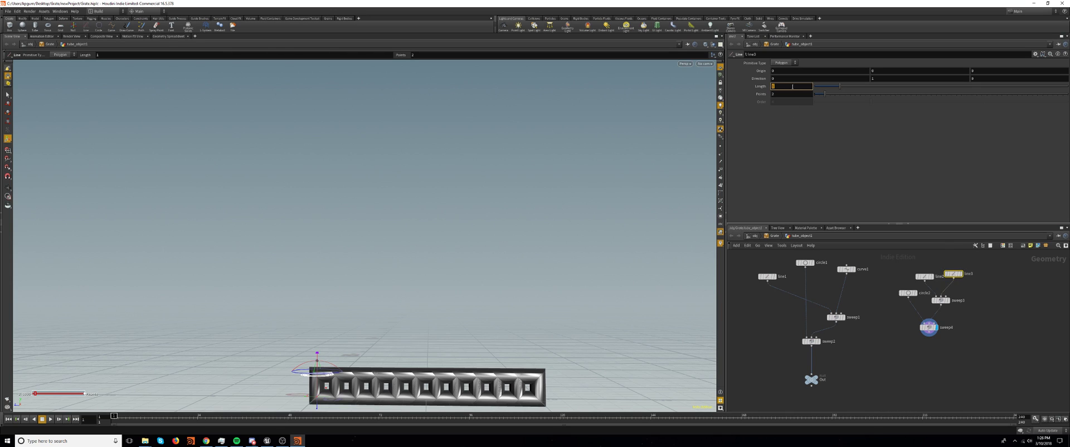
text(5)
key(Return)
click(793, 93)
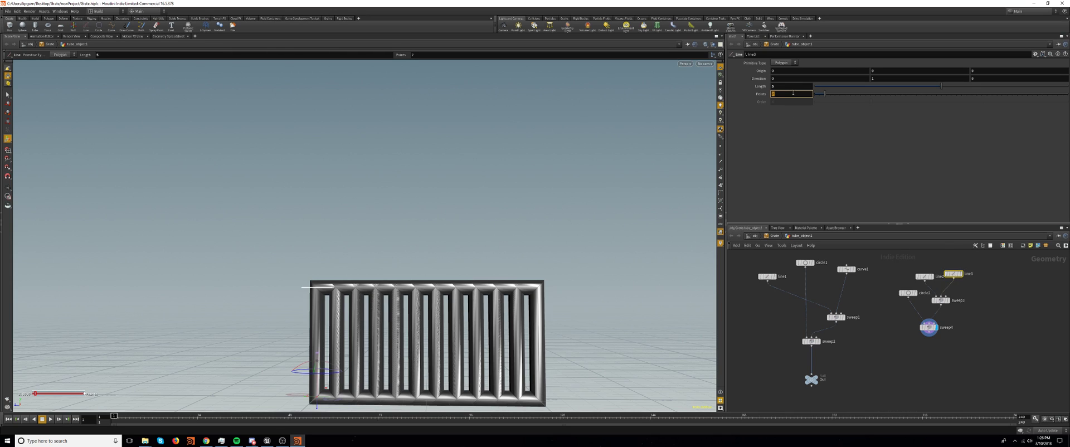
text(5)
key(Return)
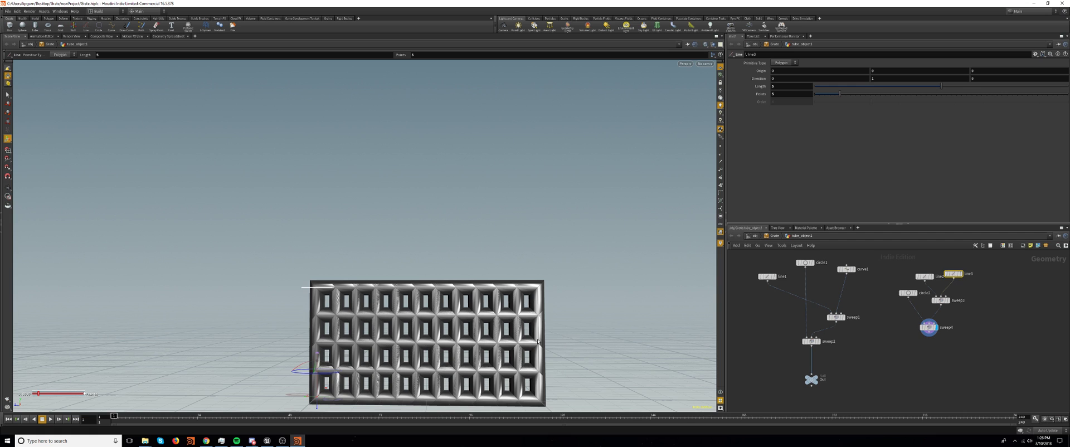
key(Escape)
drag(538, 341, 534, 321)
key(Return)
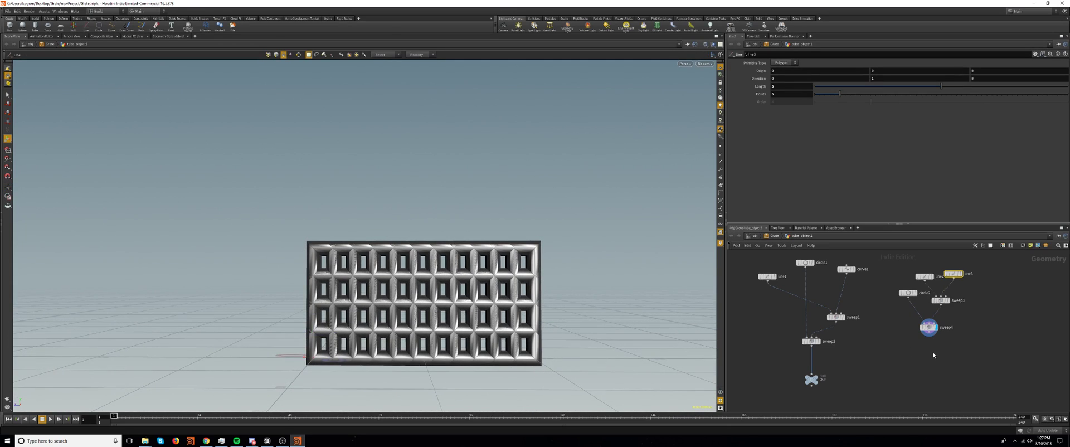
Add a Null node named out, connect it to the circle sweep, and delete the original grate network
key(Tab)
key(Escape)
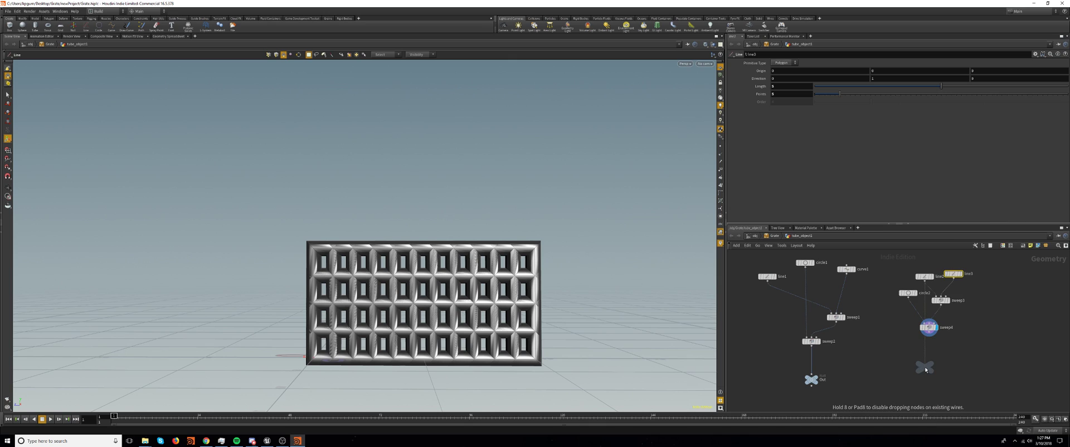
click(931, 371)
click(946, 373)
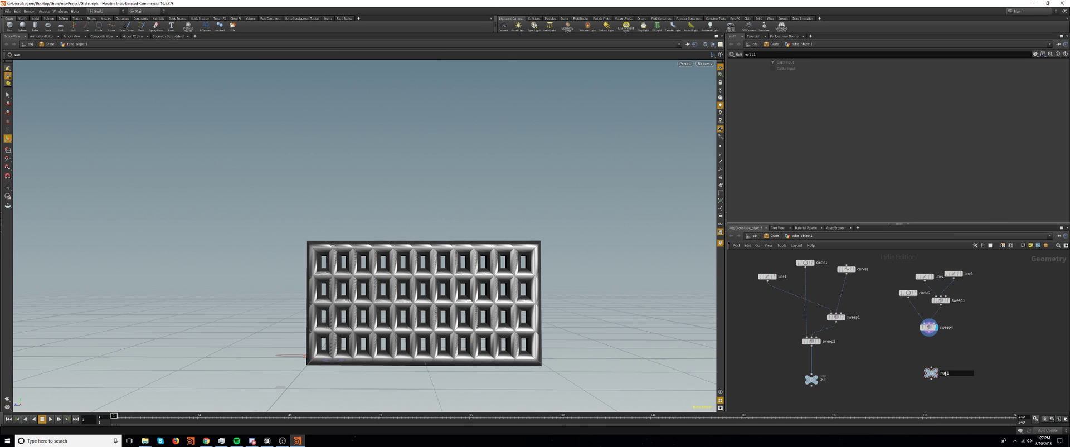
text(out)
key(Return)
drag(931, 368, 929, 333)
mouse_move(750, 262)
mouse_down()
mouse_move(783, 289)
mouse_move(857, 398)
mouse_up()
key(Delete)
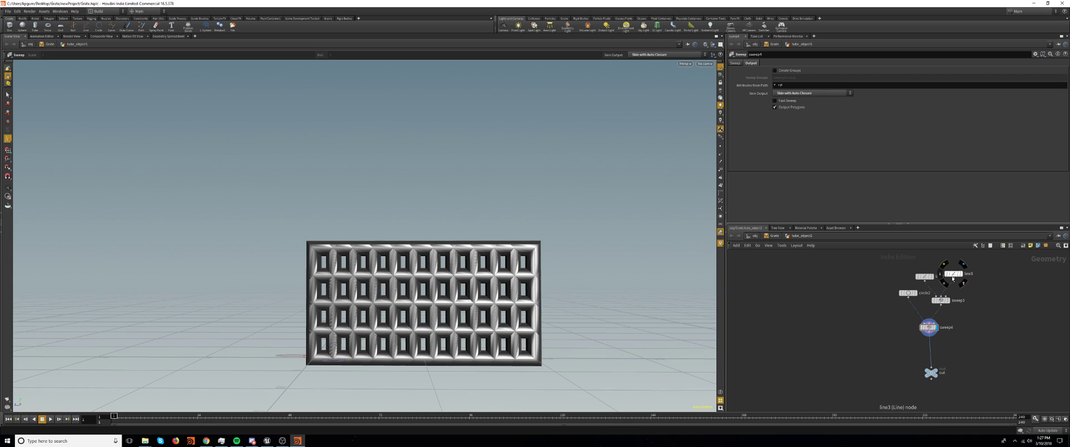
Set the circle's uniform scale to 0.2 and inspect the thin grate
click(908, 293)
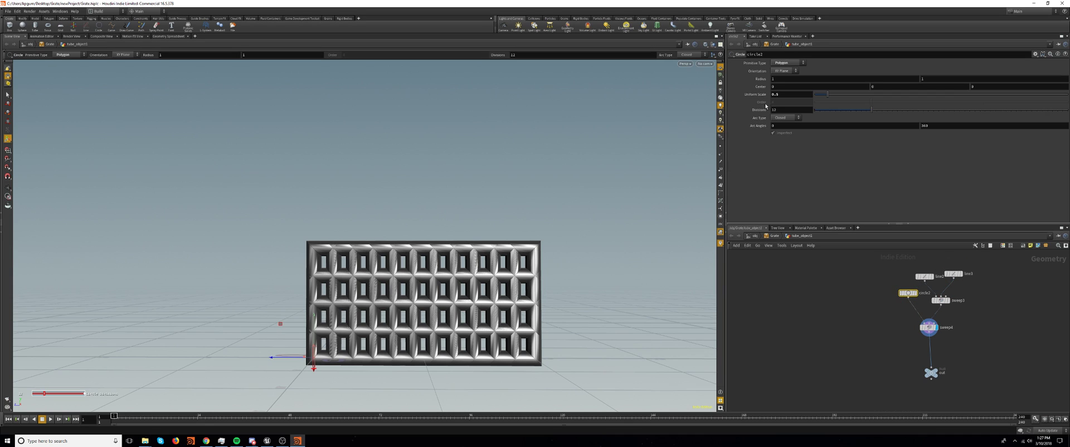
double_click(776, 95)
text(.2)
key(Return)
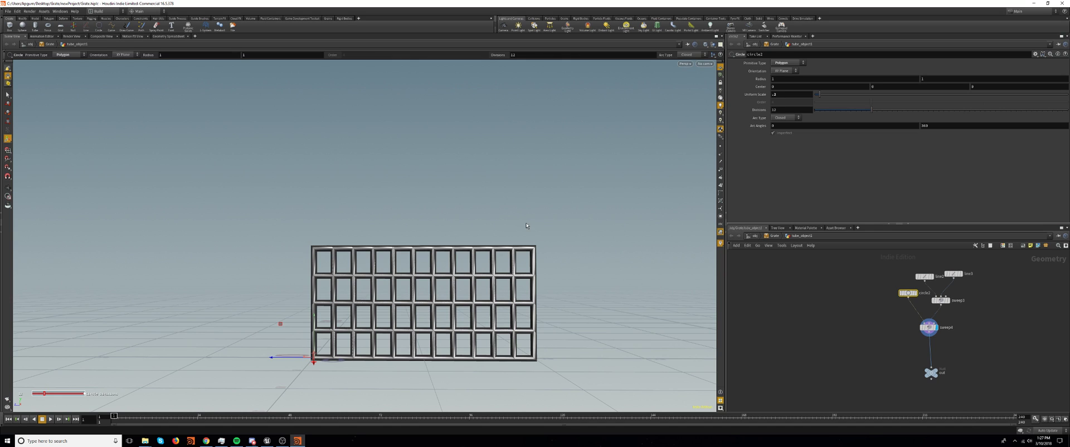
key(Escape)
drag(540, 288, 490, 241)
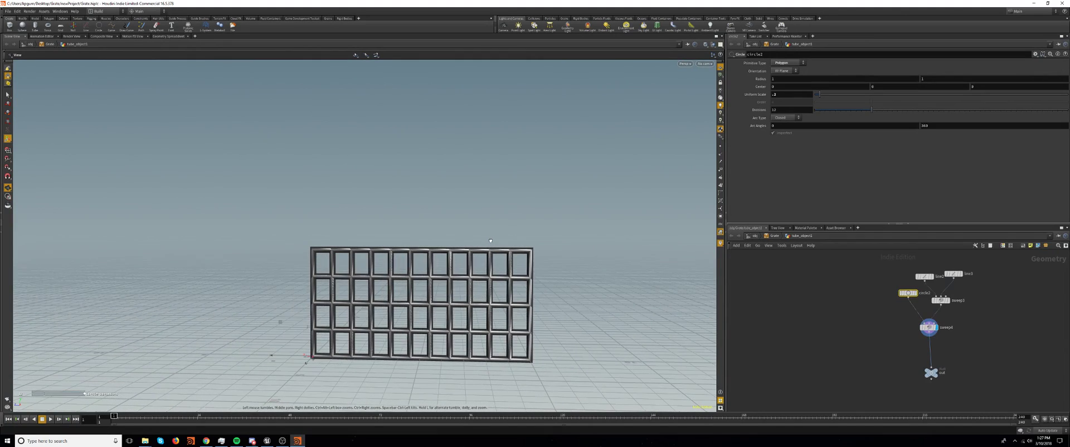
Move the out null closer beneath the circle sweep, display it, and go up to the Grate asset's top level
drag(932, 374, 930, 361)
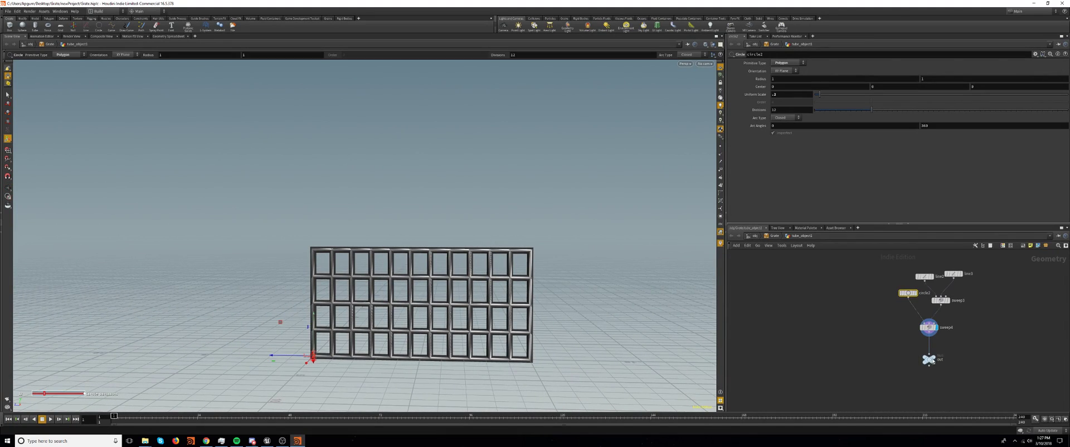
click(935, 359)
key(u)
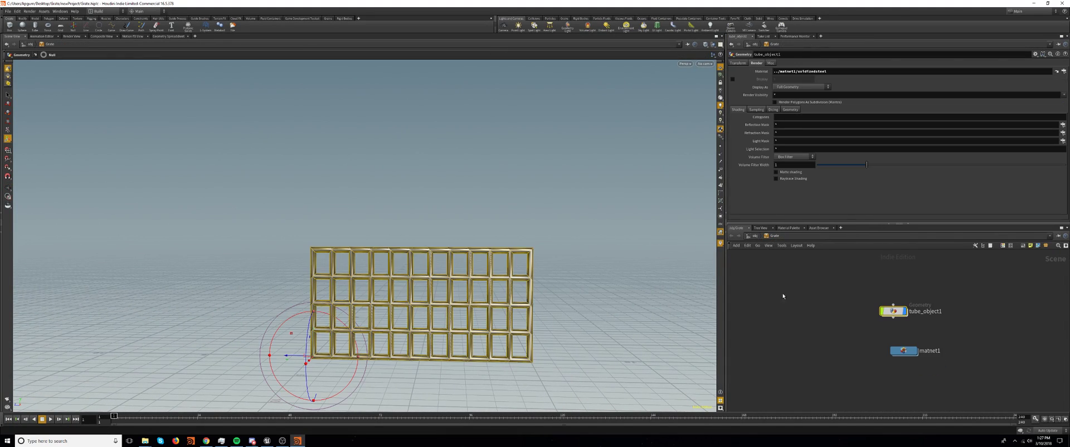
Examine the oxidizedsteel shader inside matnet1 and the metal materials in the palette, and return to the object level
double_click(903, 351)
click(903, 353)
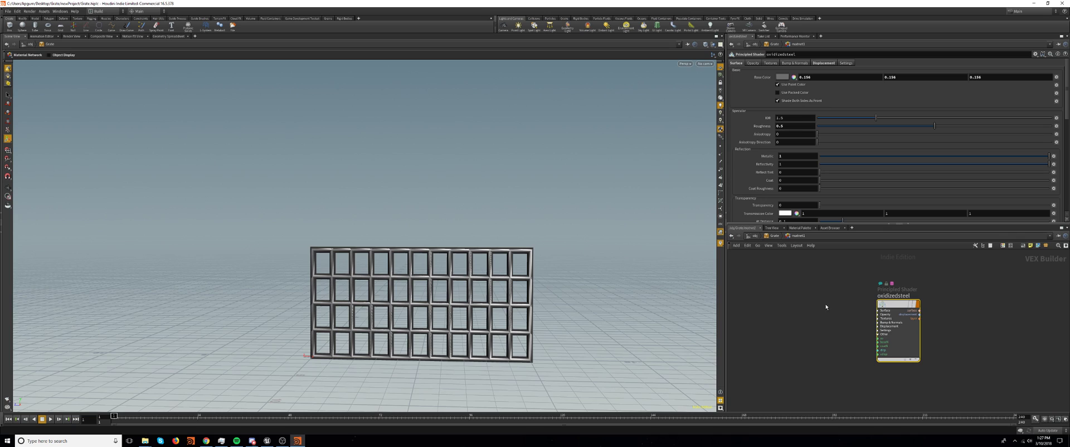
click(796, 227)
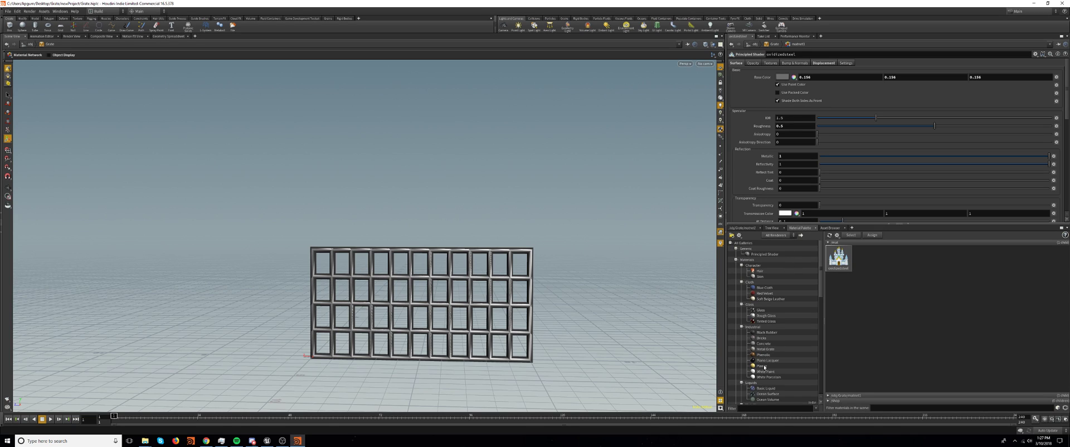
scroll(766, 369, down, 6)
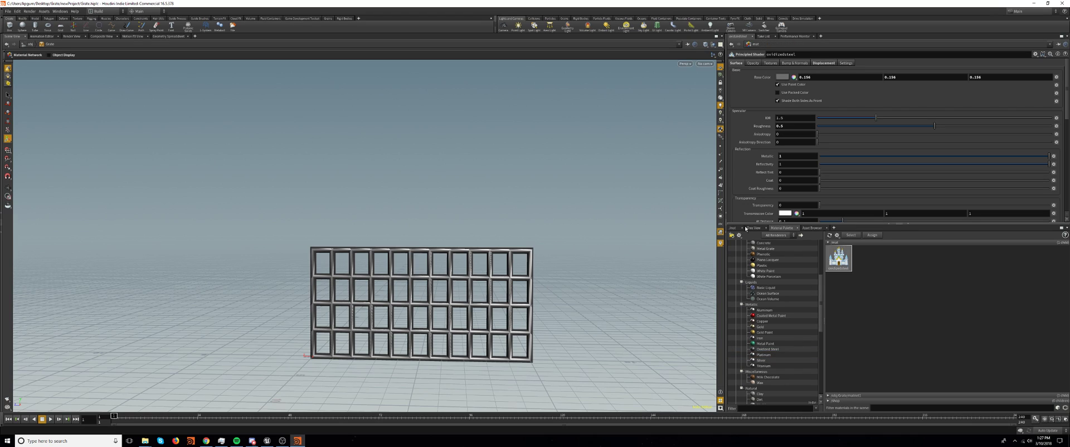
click(753, 228)
click(732, 228)
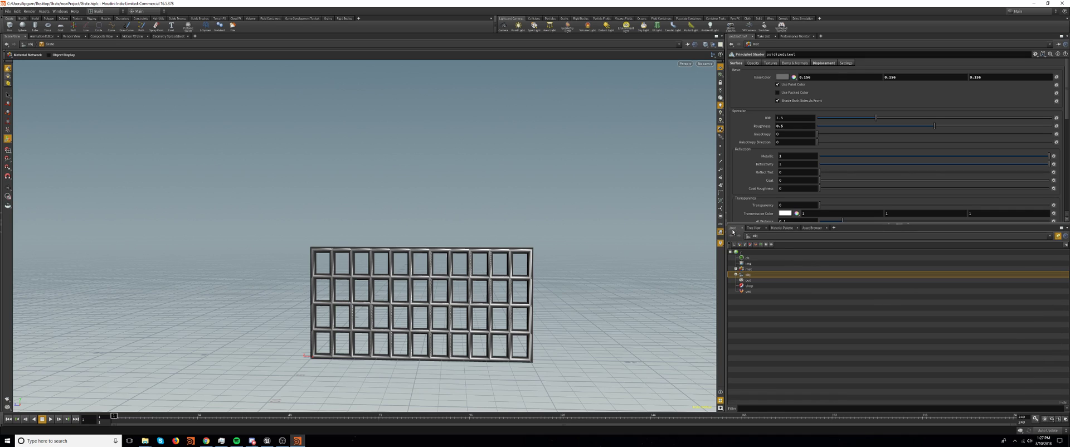
click(758, 245)
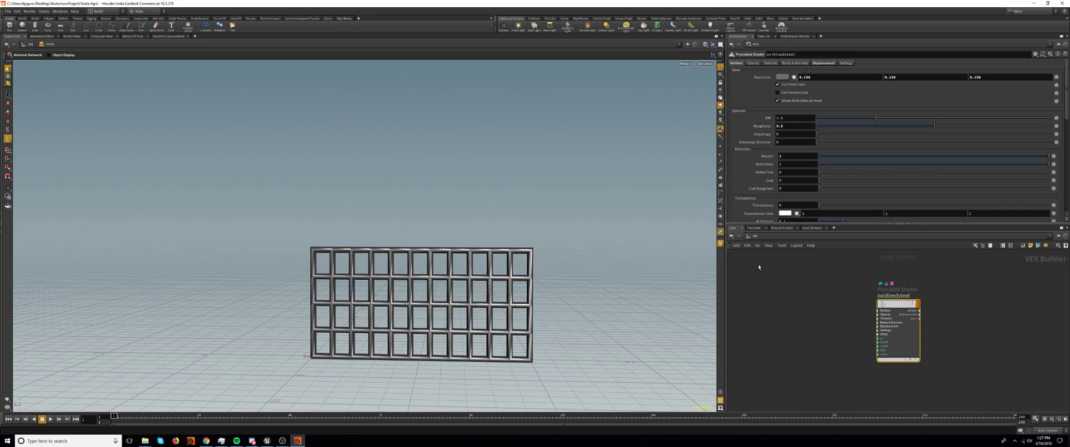
click(758, 264)
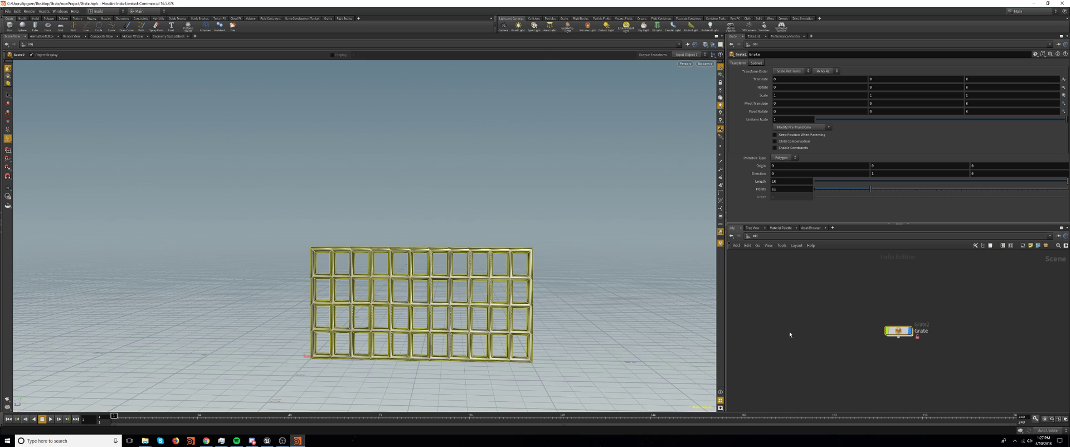
Copy tube_object1 from inside the Grate asset to the object level, delete the Grate asset, and move the copy up into its place
double_click(898, 331)
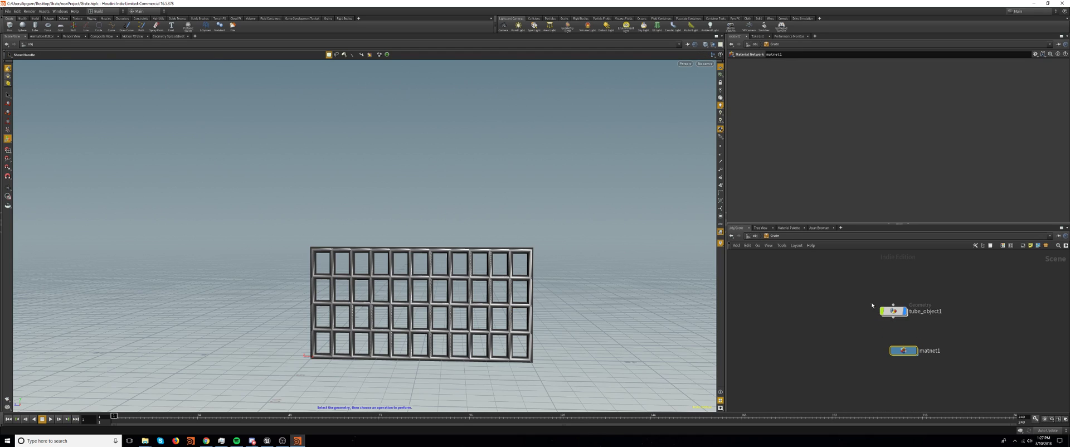
click(892, 311)
key(ctrl+c)
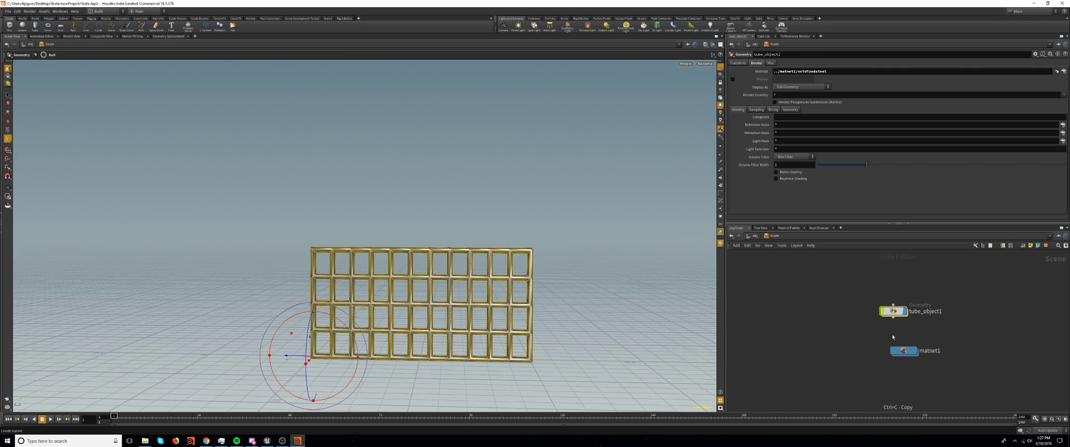
click(754, 237)
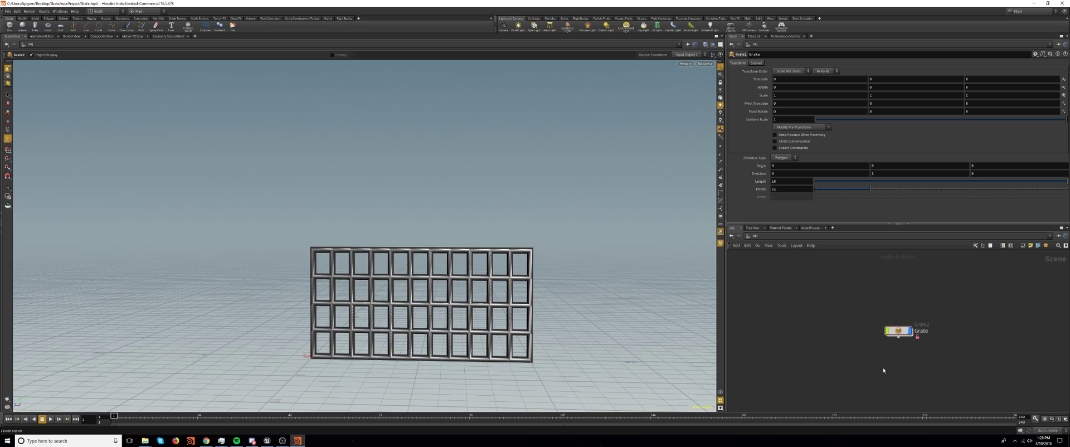
key(ctrl+v)
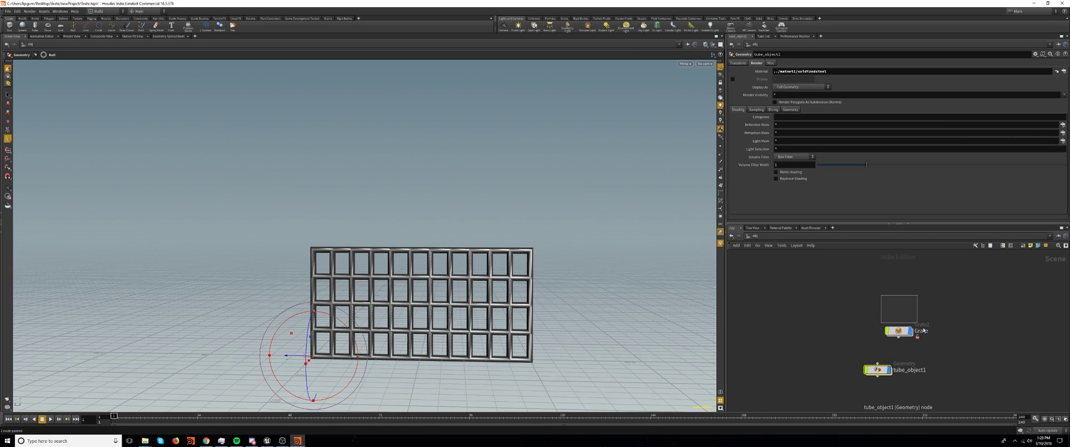
key(Delete)
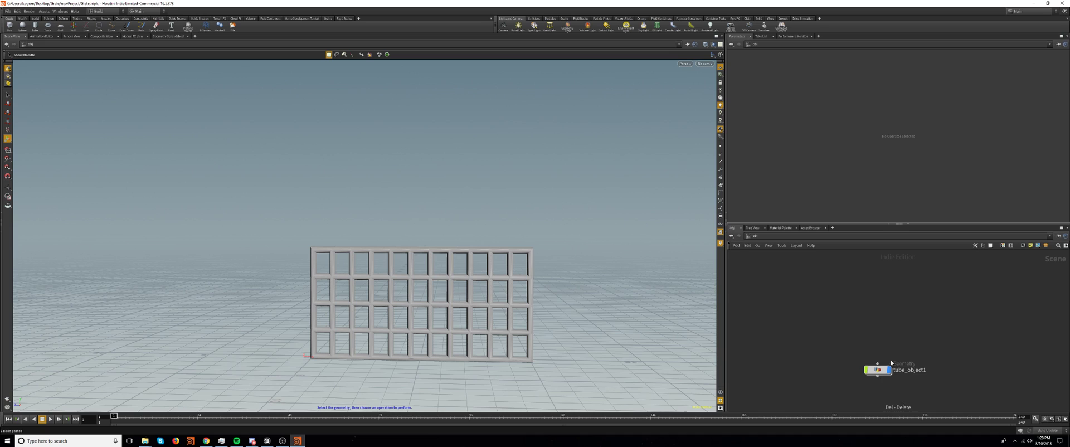
drag(880, 370, 873, 327)
key(Tab)
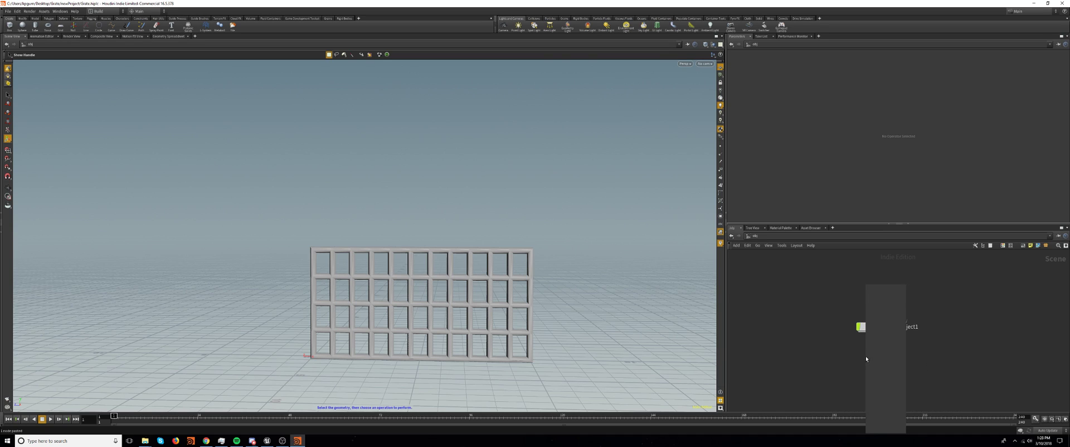
click(827, 363)
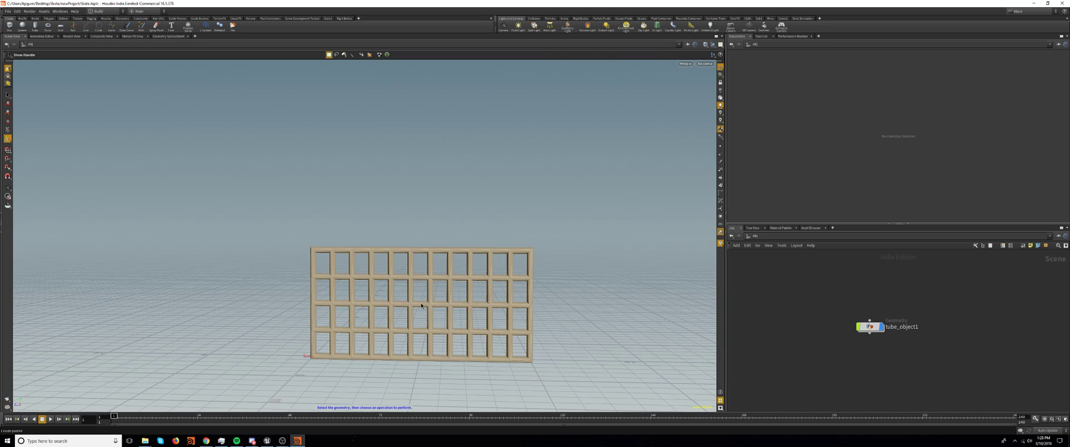
right_click(868, 324)
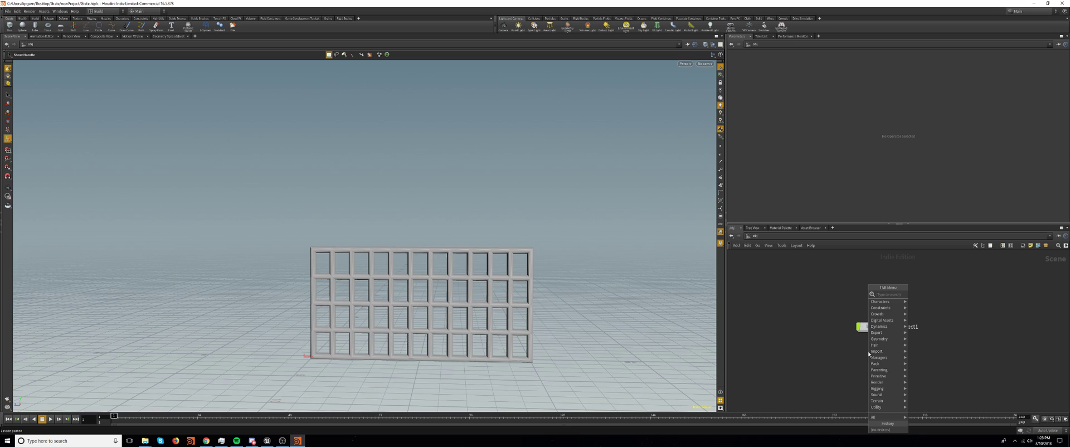
click(808, 340)
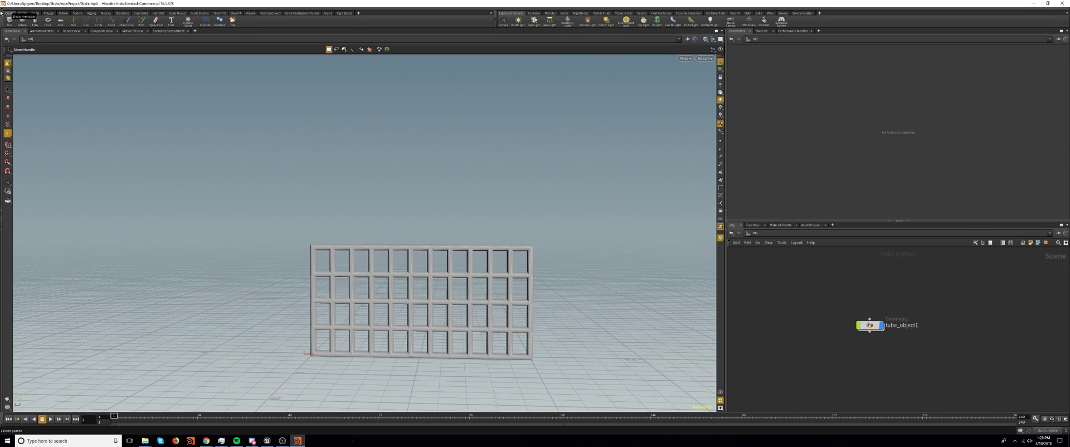
Save the scene under the new file name NewGrate.hiplc in the same folder
click(7, 11)
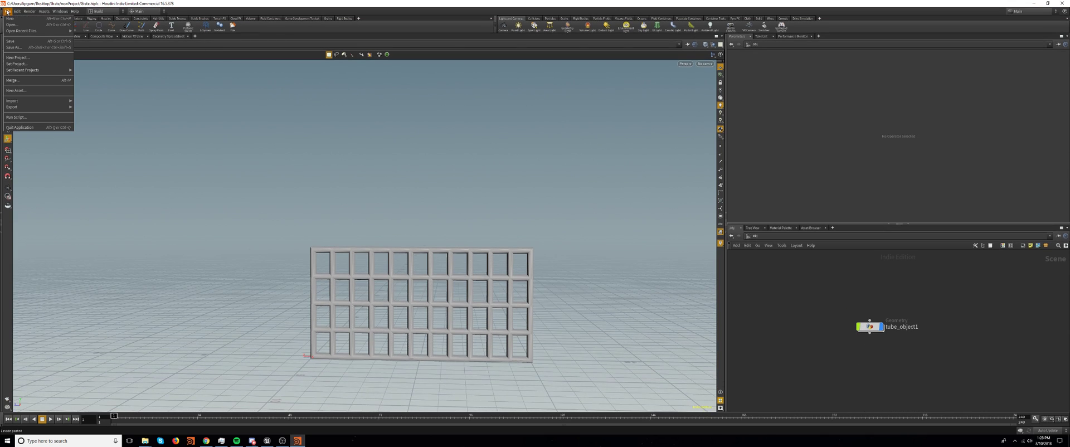
click(14, 47)
key(Left)
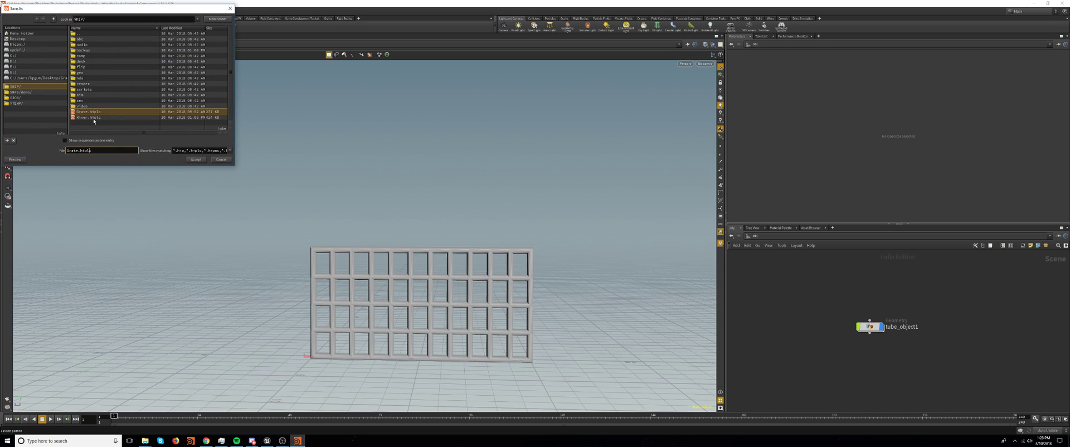
text(New)
click(202, 159)
Check the network inside tube_object1, return to the object level, and assign the palette's Oxidized Steel material to the grate
click(868, 327)
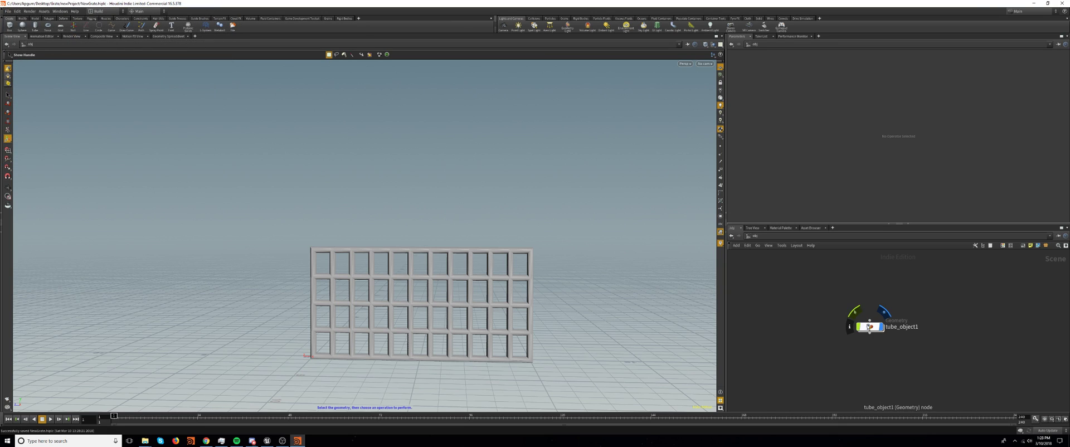
double_click(869, 326)
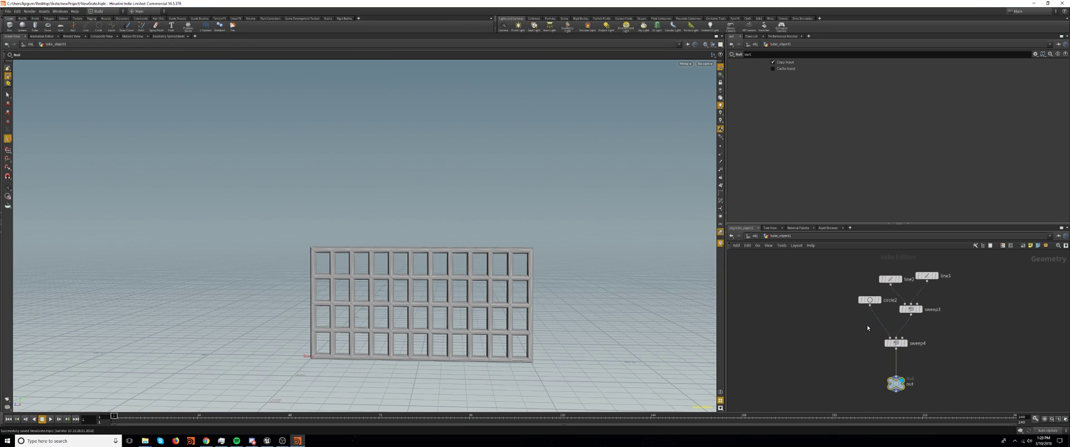
click(755, 236)
click(780, 227)
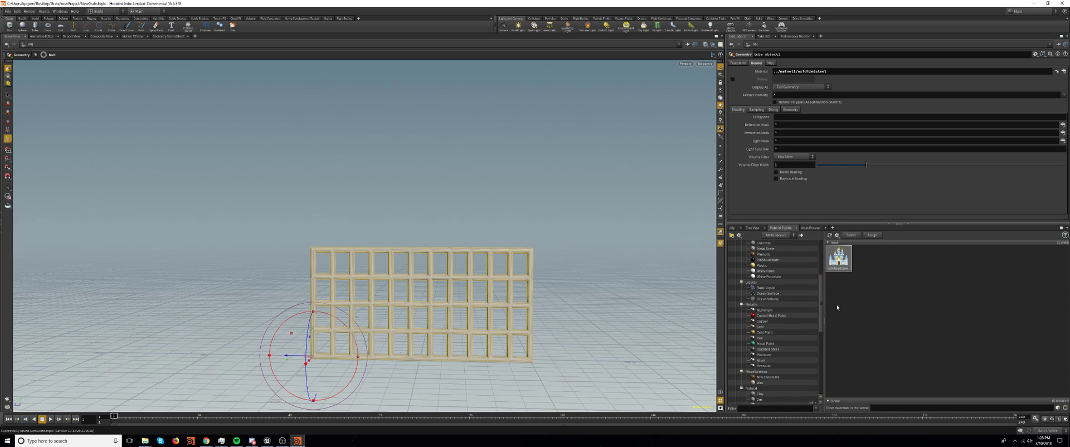
click(772, 349)
click(839, 258)
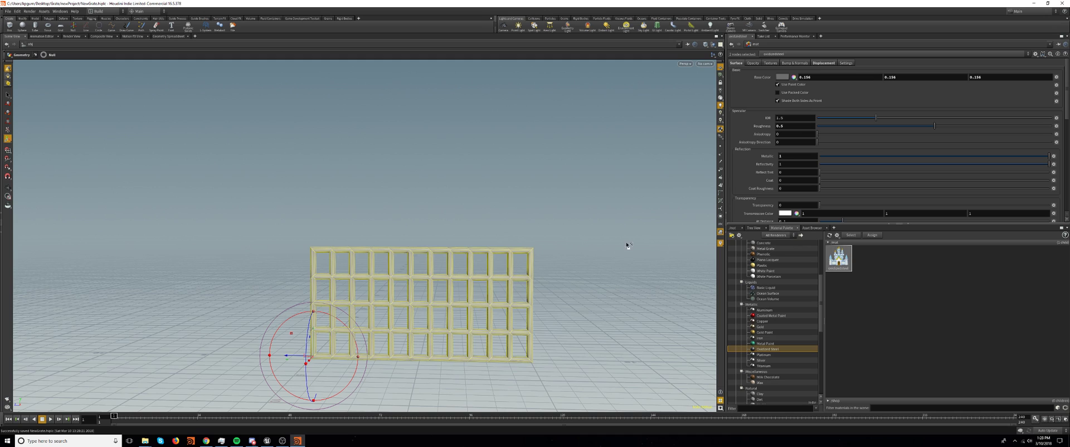
drag(626, 245, 471, 277)
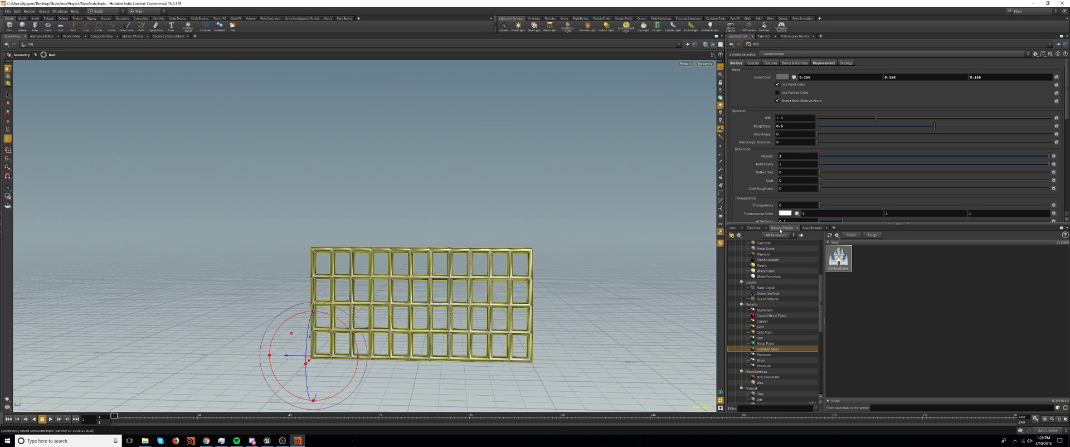
Copy the oxidizedsteel shader from the mat network
click(752, 228)
click(732, 228)
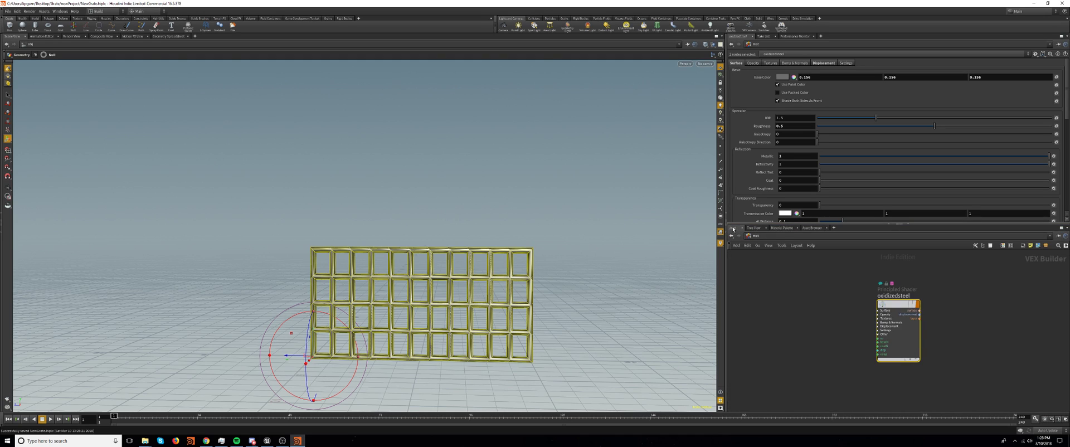
mouse_move(883, 306)
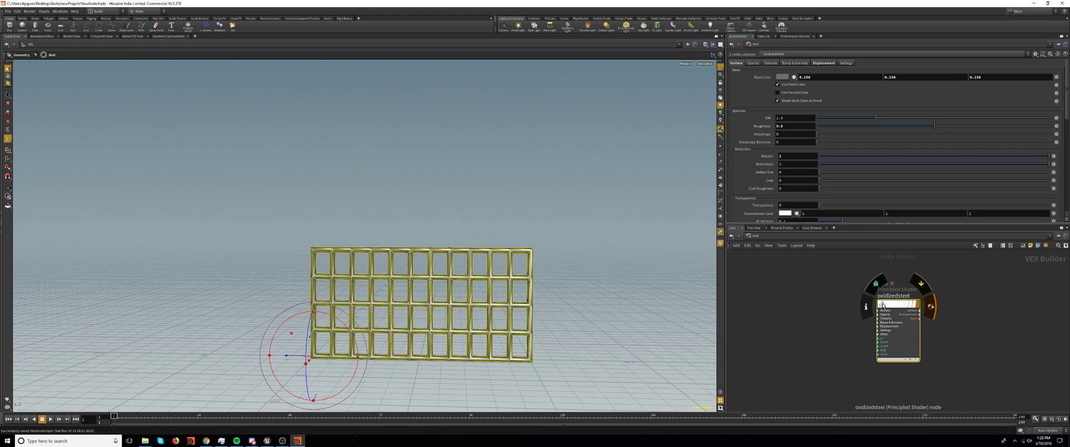
click(750, 236)
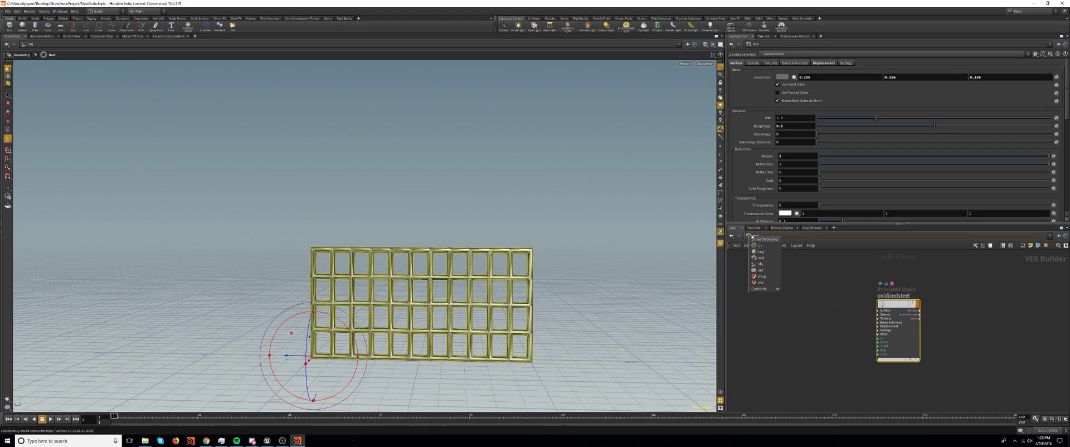
click(752, 228)
click(736, 229)
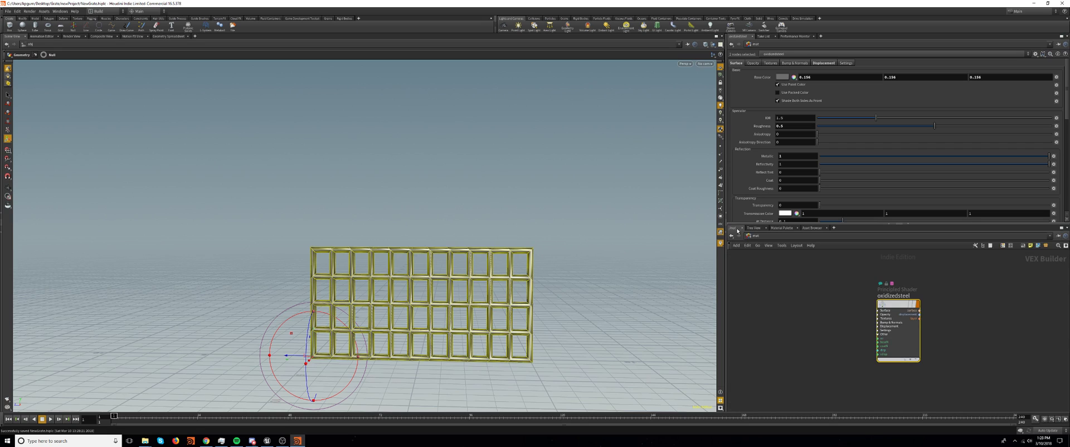
click(752, 236)
drag(819, 290, 981, 410)
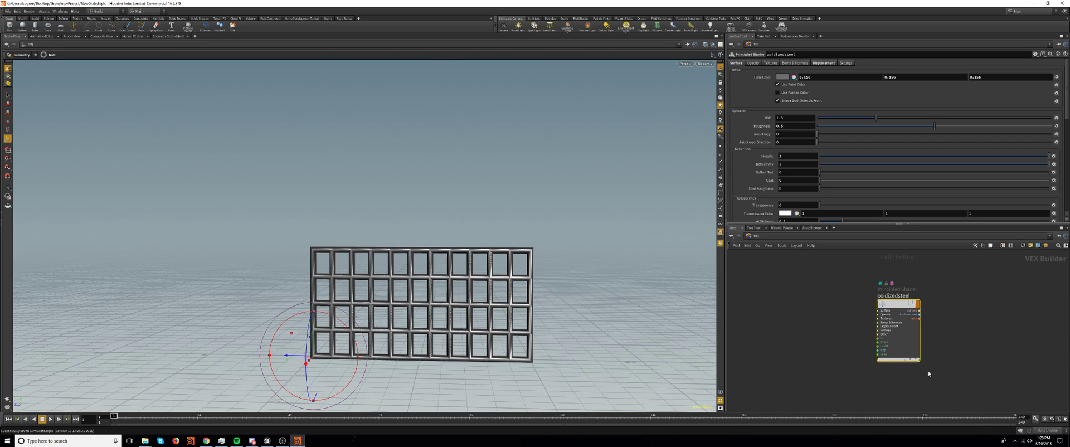
key(ctrl+c)
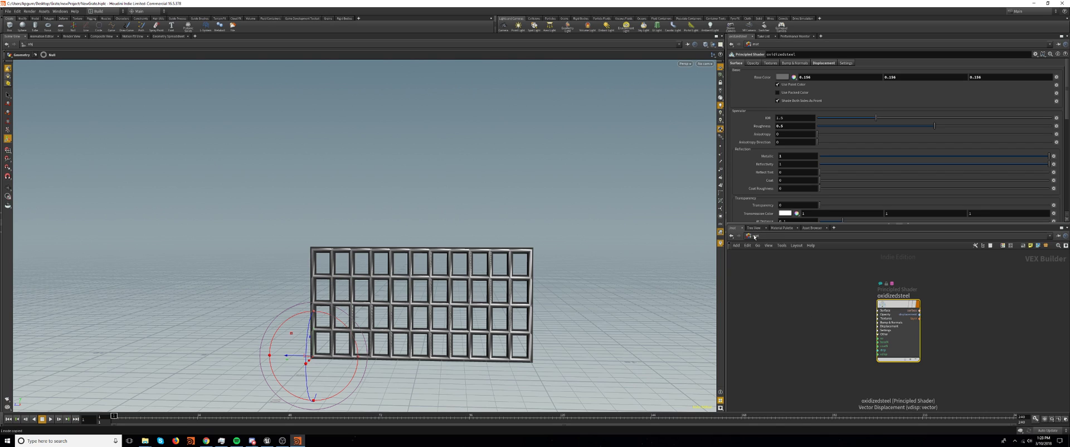
Add a Material Network node below tube_object1 at the object level and paste the oxidizedsteel shader inside it
click(755, 237)
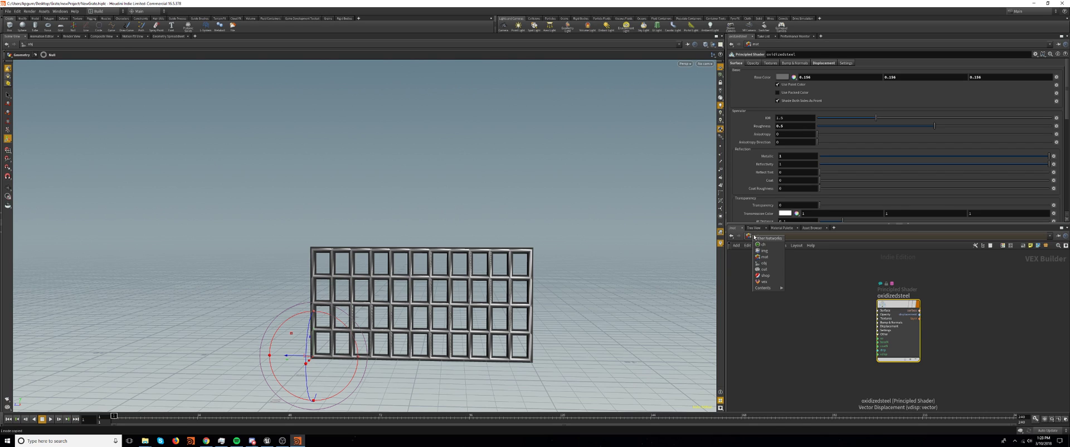
click(769, 269)
key(Tab)
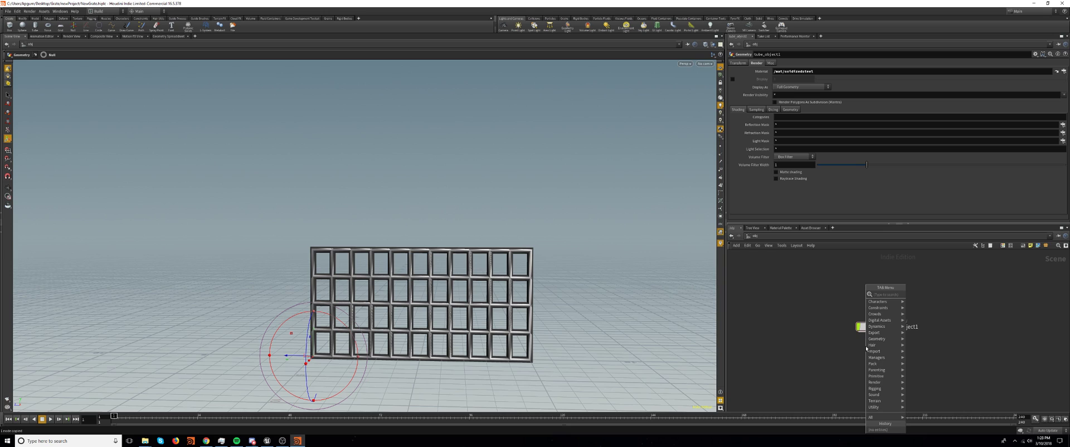
text(geo)
key(Return)
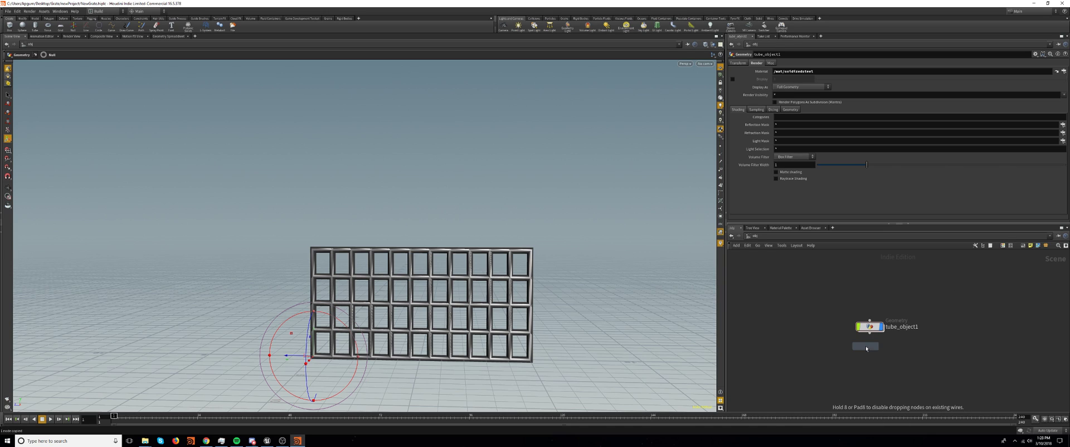
click(878, 353)
double_click(874, 353)
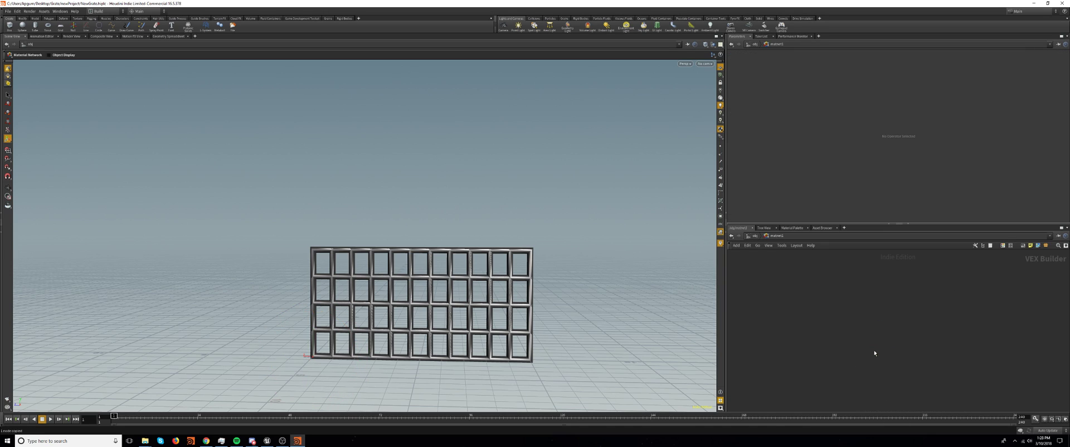
key(ctrl+v)
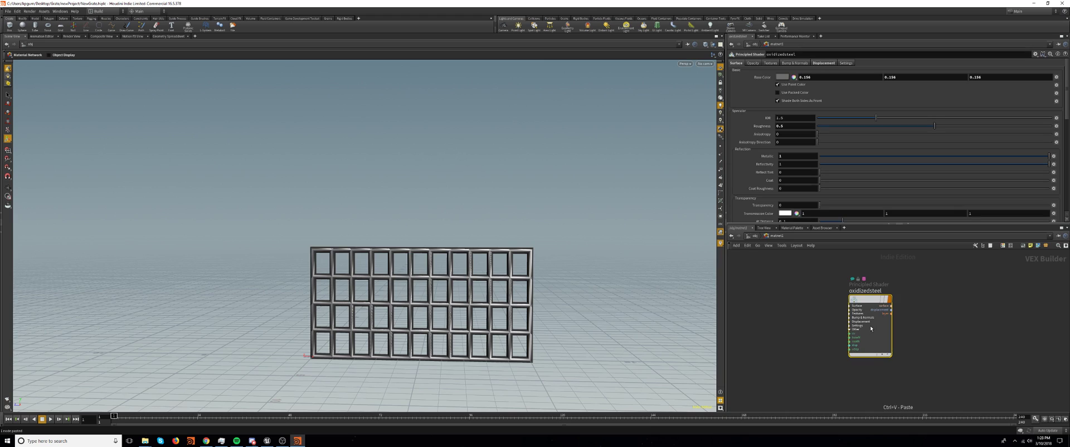
Set tube_object1's render material to /obj/matnet1/oxidizedsteel
click(755, 236)
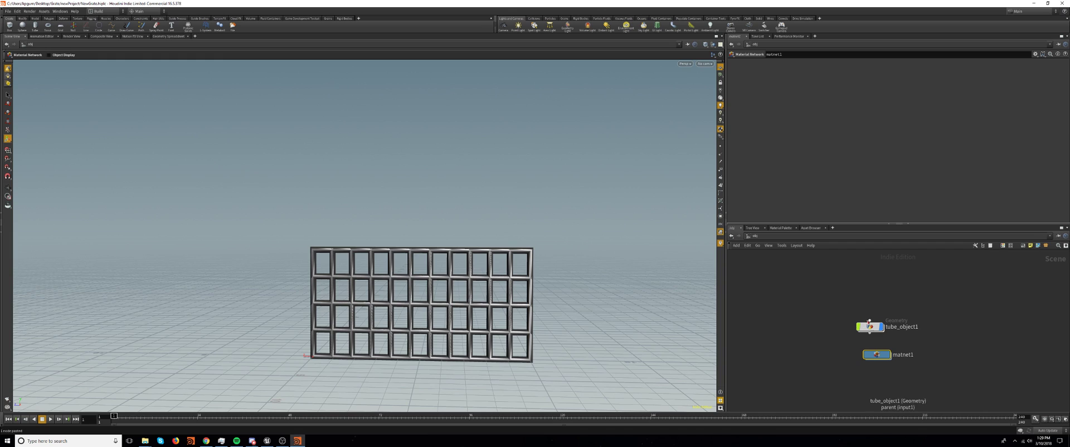
click(870, 327)
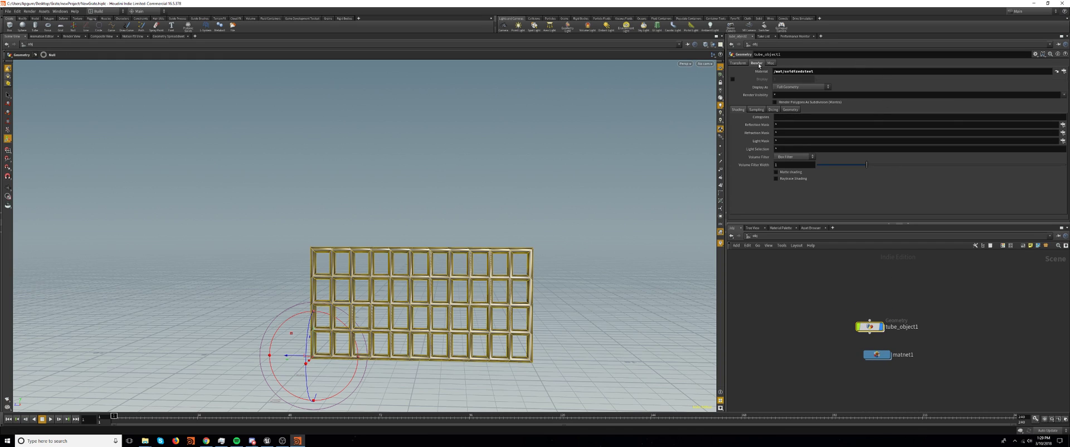
click(1064, 71)
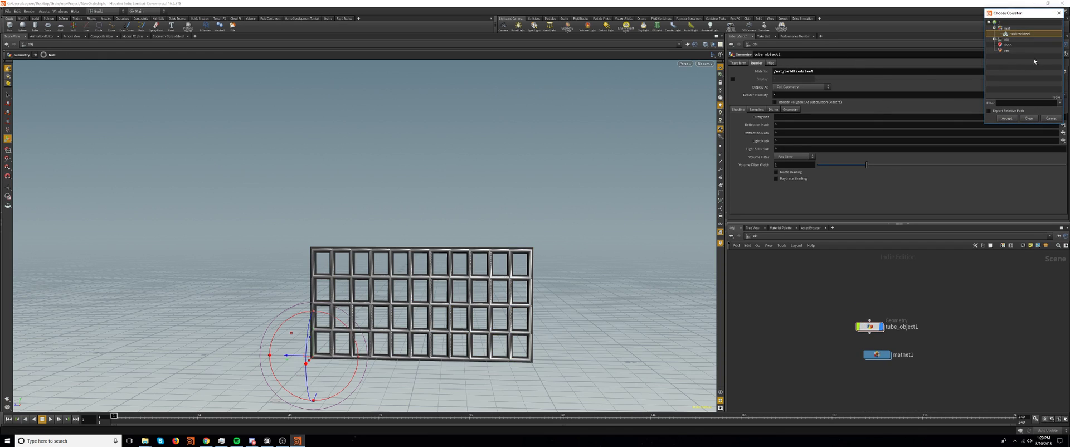
click(995, 40)
click(999, 44)
double_click(1022, 51)
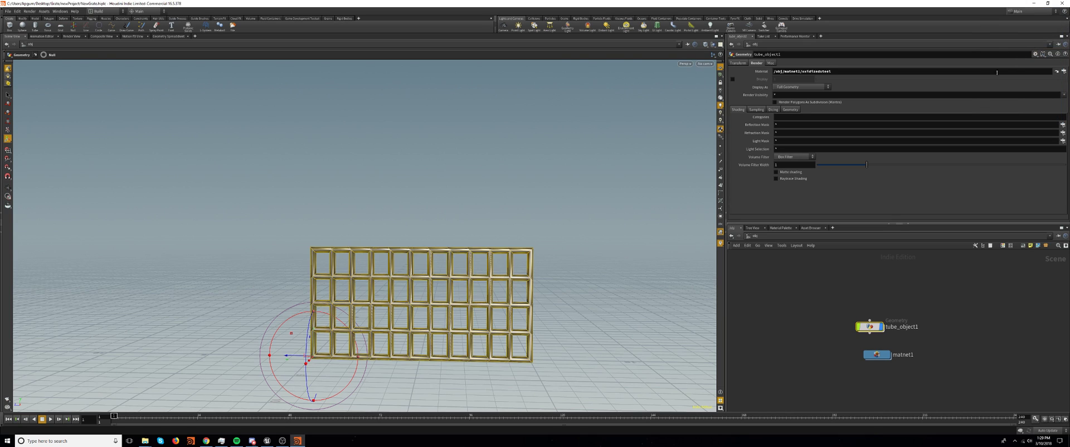
Collapse tube_object1 and matnet1 into a subnetwork and rename it SquareGrid
drag(811, 299, 938, 422)
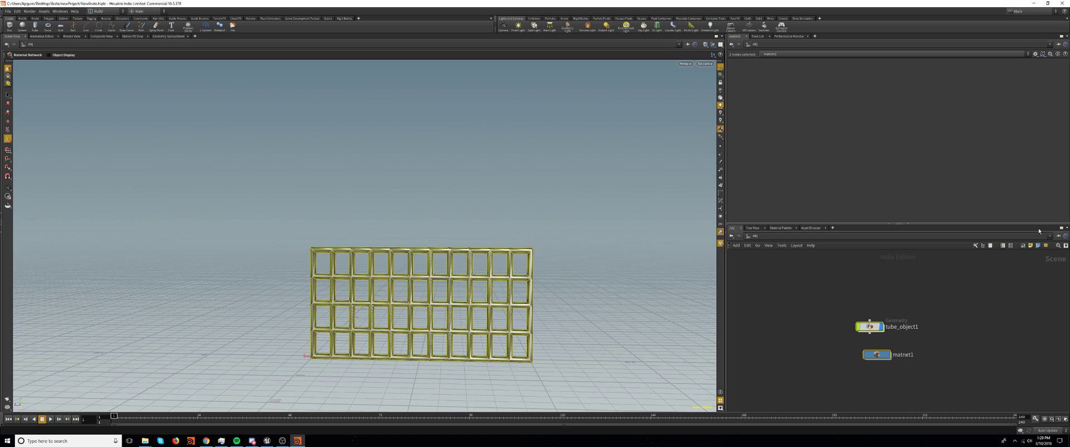
key(shift+c)
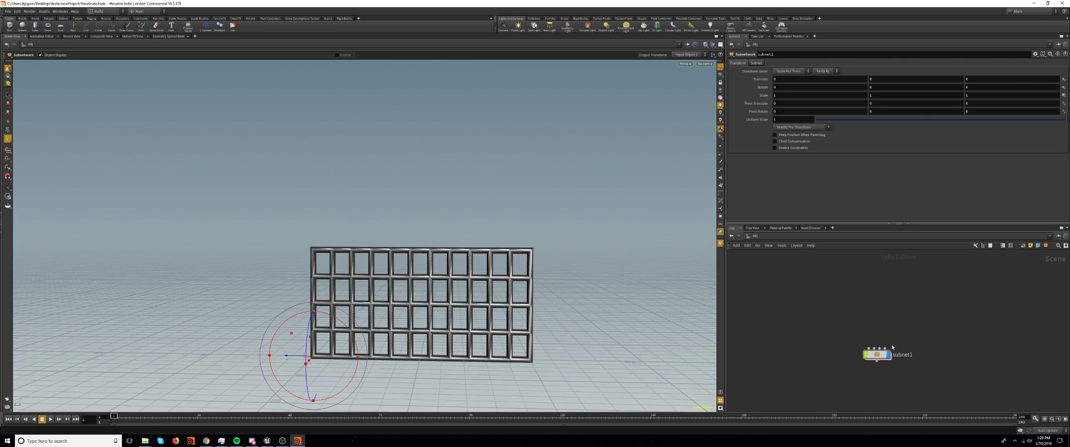
double_click(900, 354)
text(S)
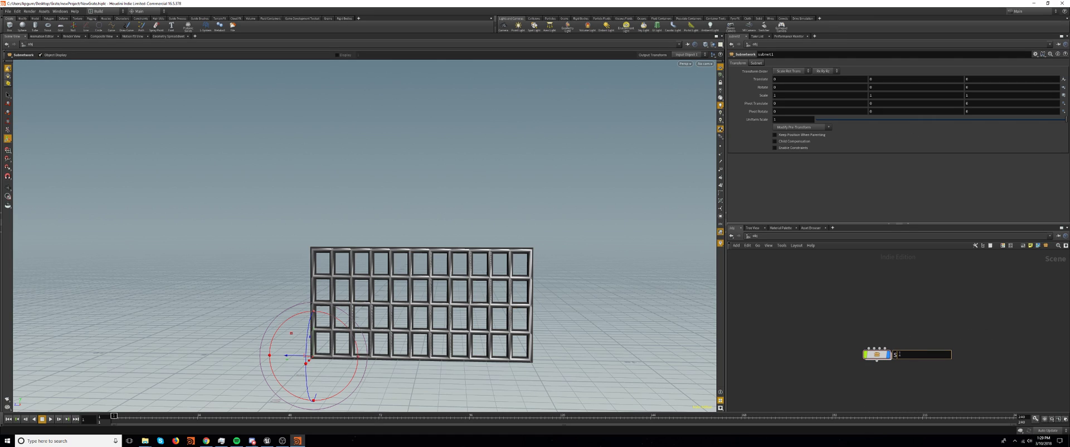
text(quareGrid)
key(Return)
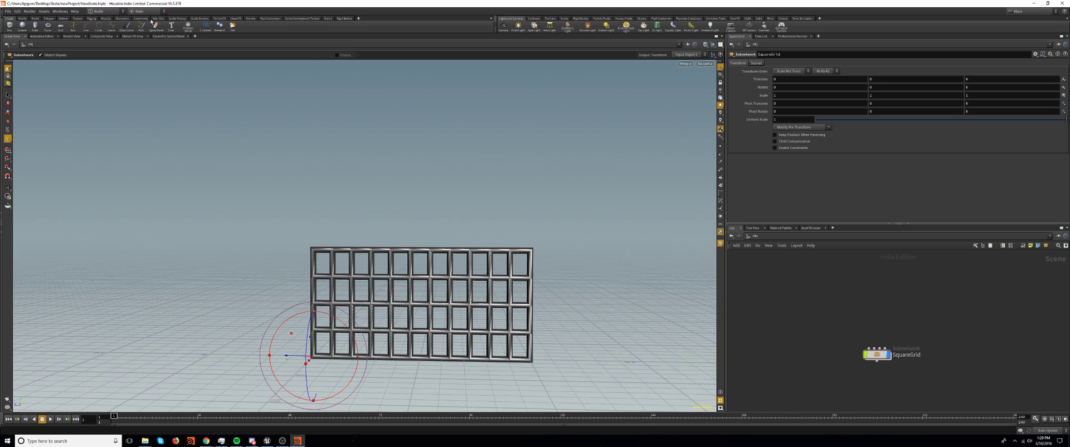
Select the SquareGrid subnetwork and start creating a new digital asset from it
click(29, 11)
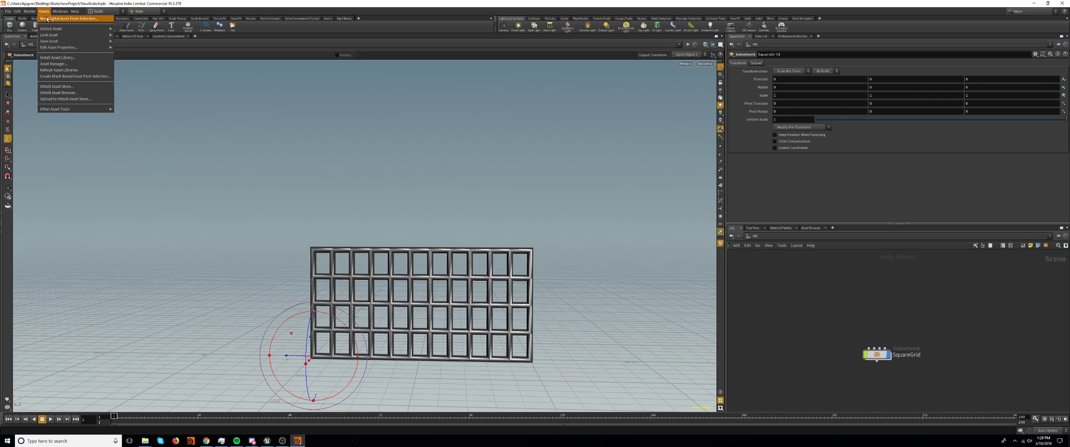
click(47, 18)
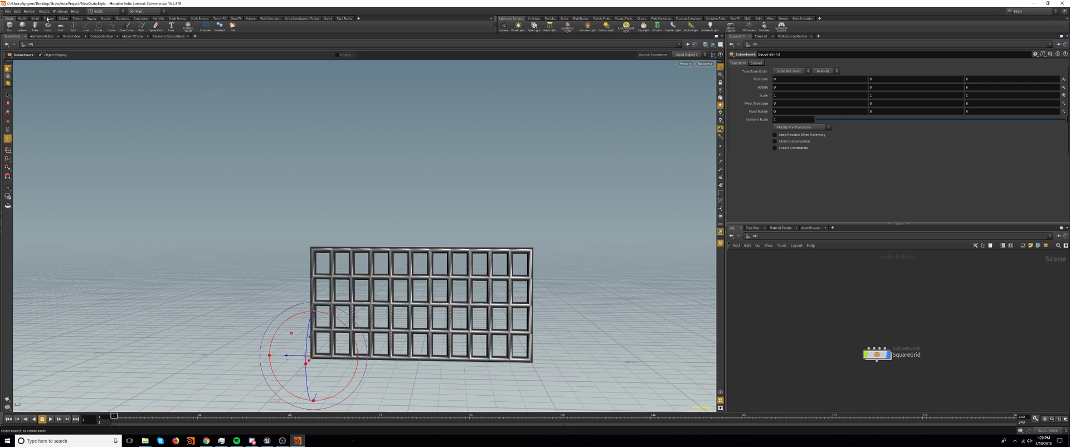
click(883, 352)
click(43, 11)
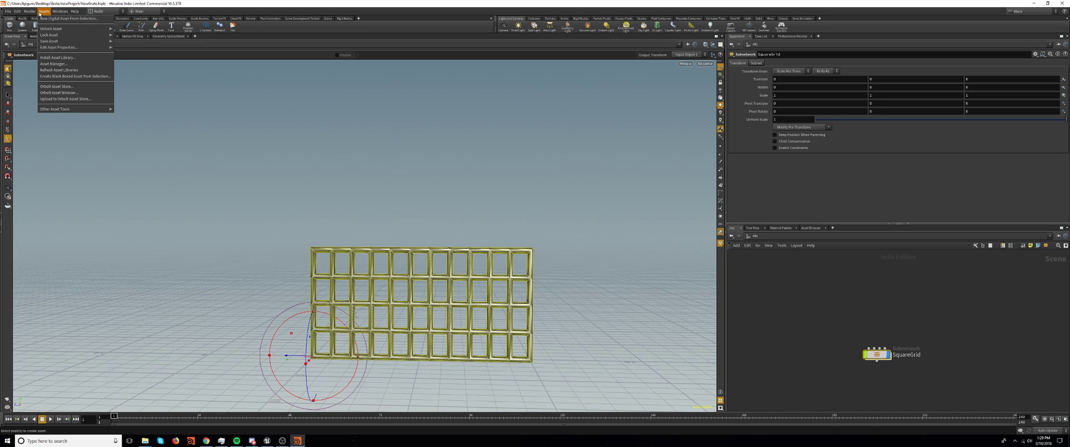
click(62, 18)
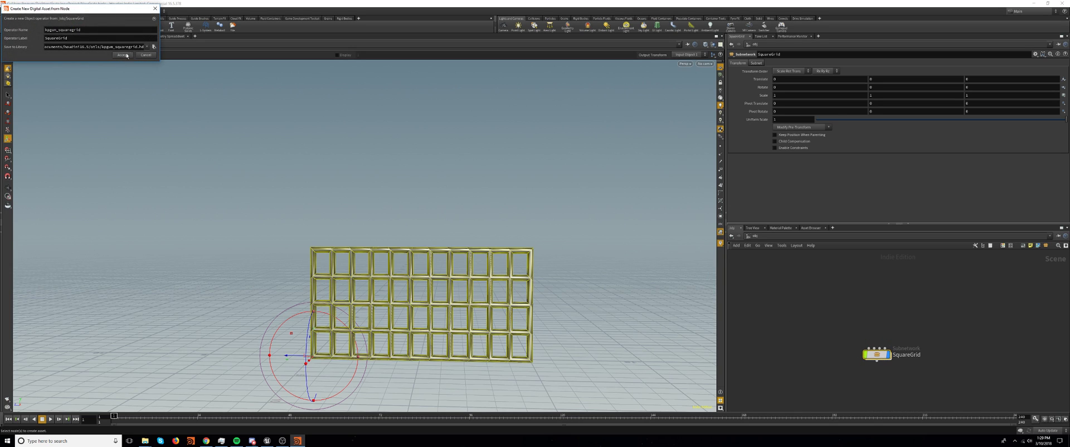
Set the asset's library file to SquareGrid.hdalc in the $JOB folder and create the digital asset
click(154, 46)
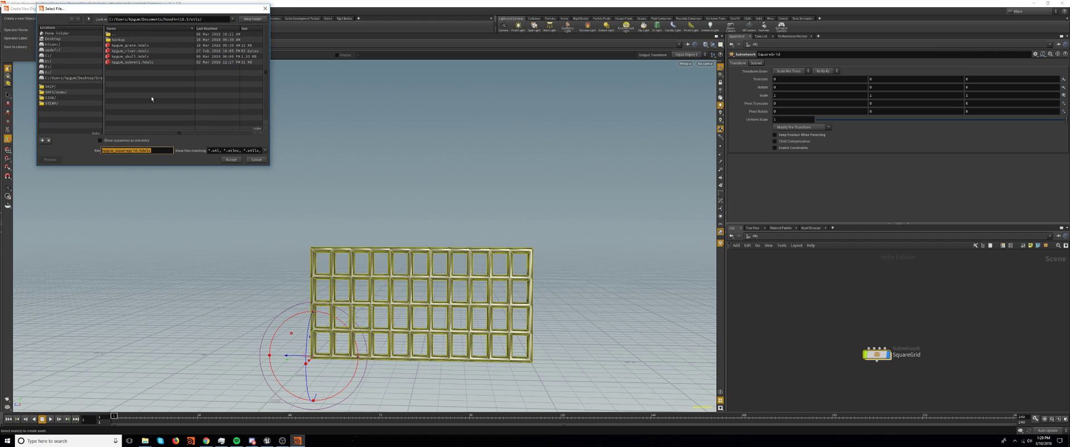
click(56, 38)
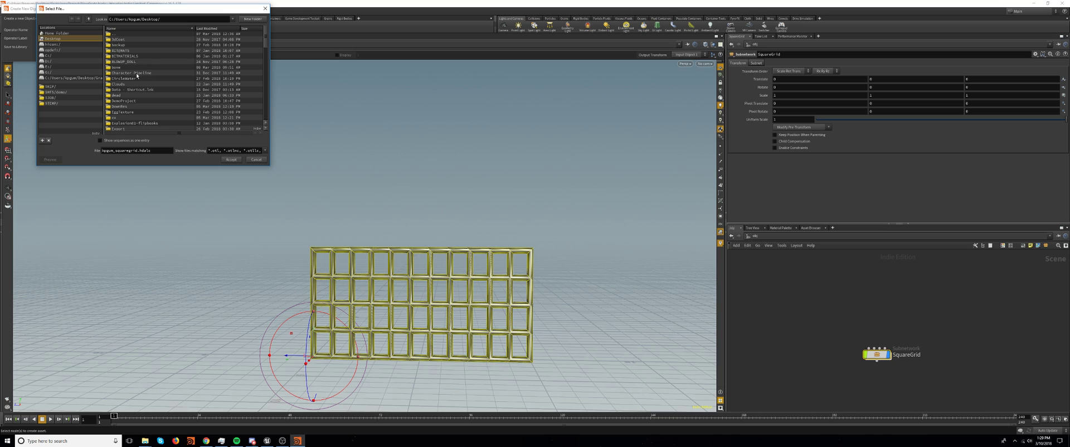
scroll(130, 86, down, 2)
click(59, 103)
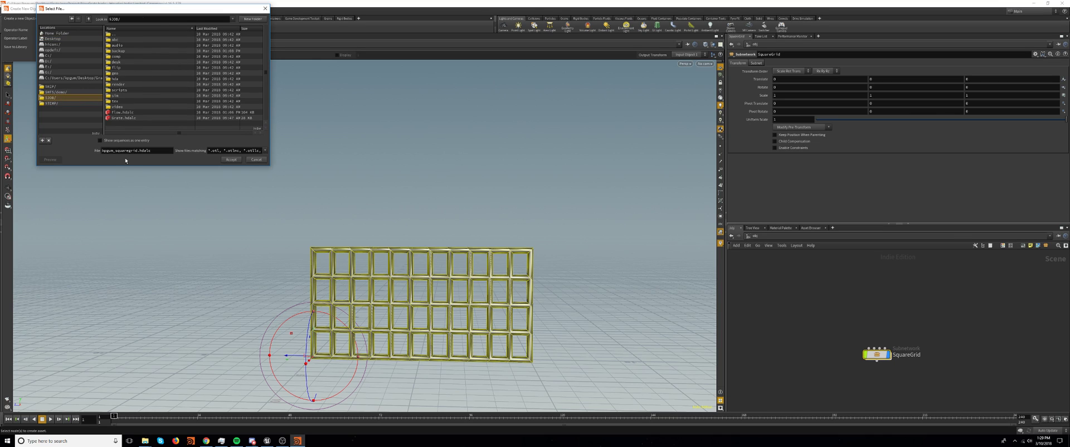
drag(137, 150, 74, 148)
text(SquareGrid)
key(Return)
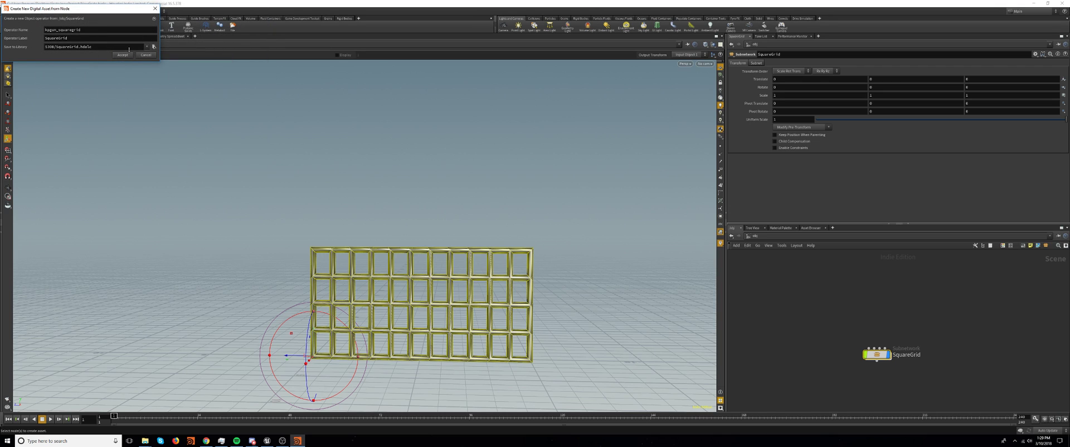
click(122, 54)
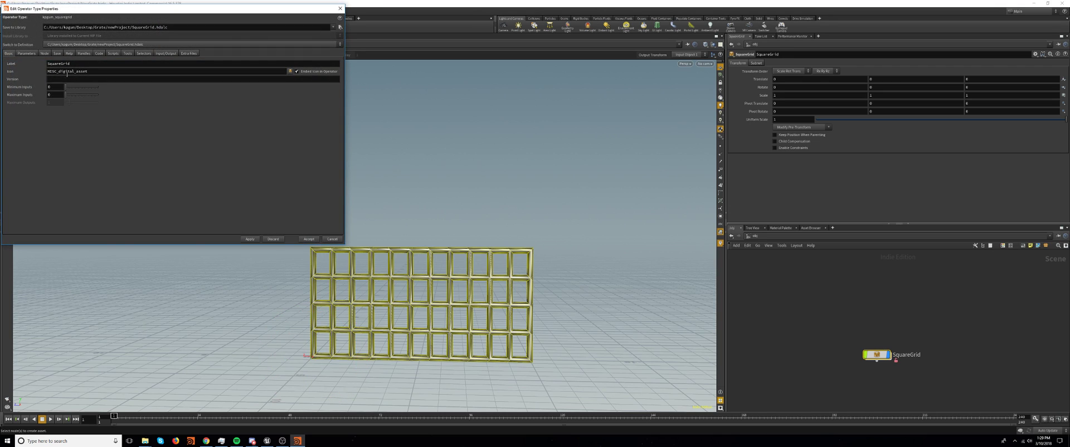
Bring up the asset's parameter list in the type properties and collapse its Transform and Subnet folders
click(26, 53)
drag(145, 10, 350, 85)
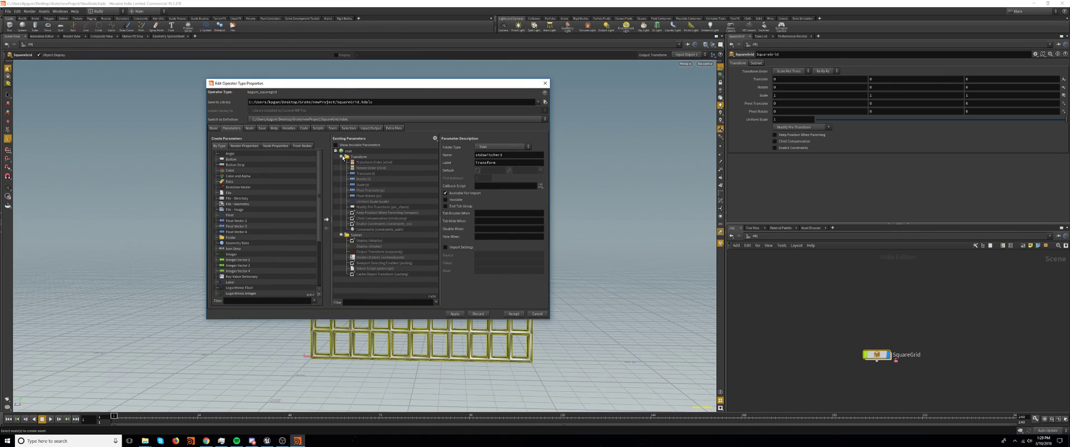
click(341, 156)
click(342, 162)
click(342, 157)
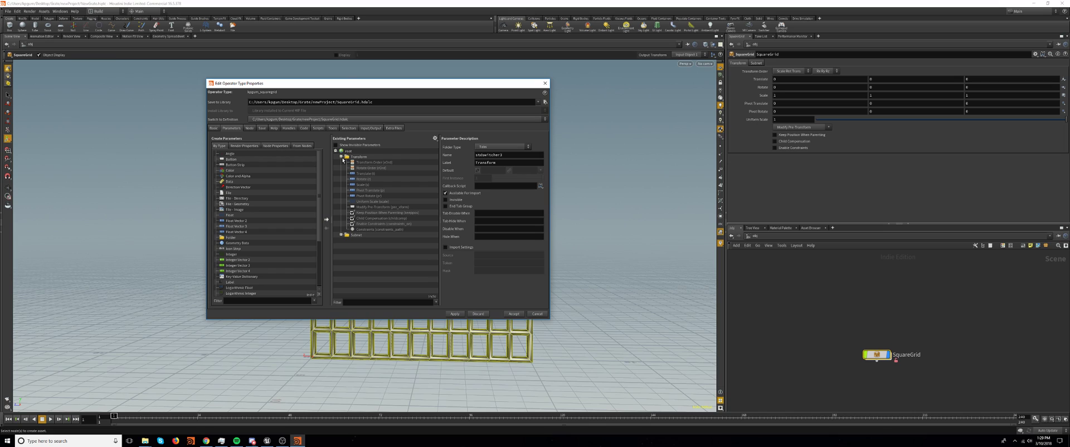
click(342, 158)
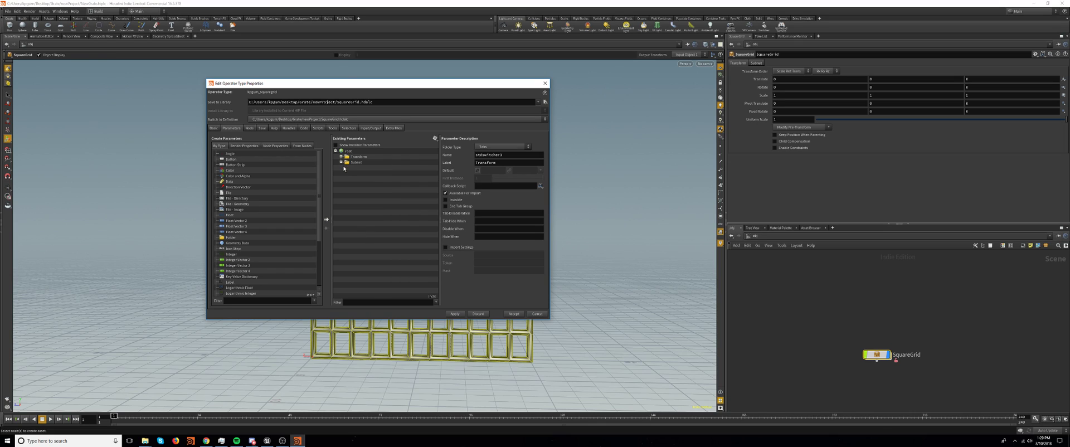
Move the type properties dialog clear of the network and open tube_object1's geometry network inside SquareGrid
click(250, 128)
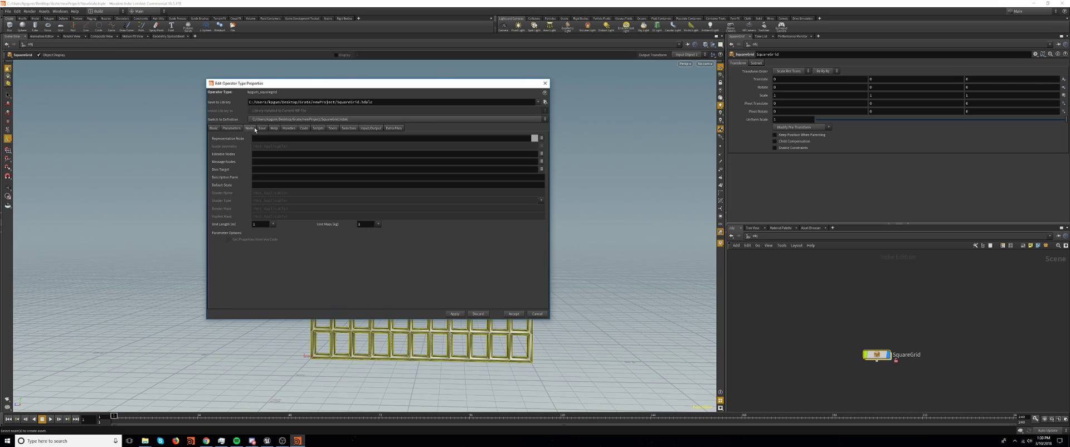
drag(371, 85, 293, 79)
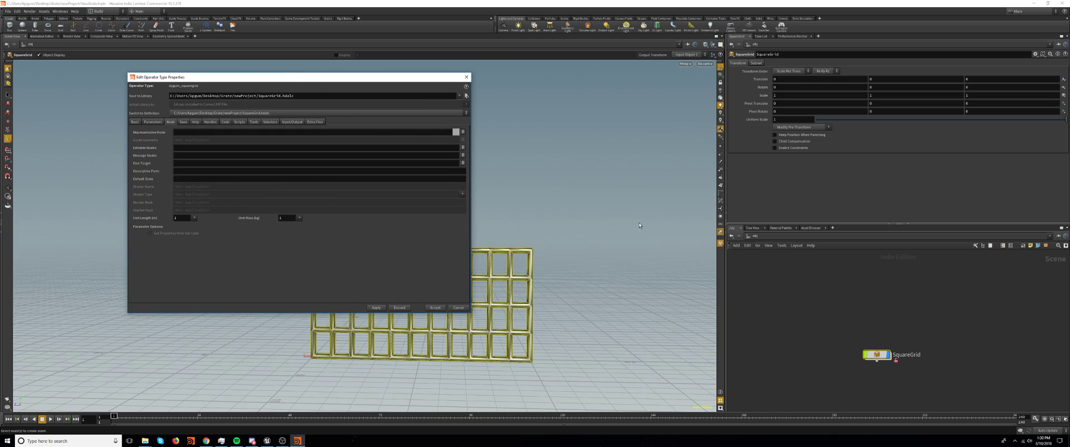
double_click(877, 354)
double_click(894, 314)
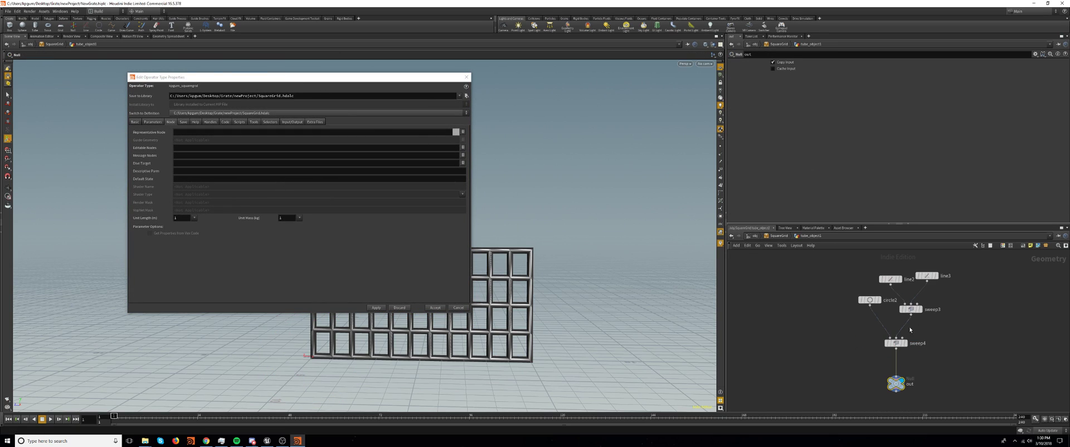
drag(927, 276, 928, 279)
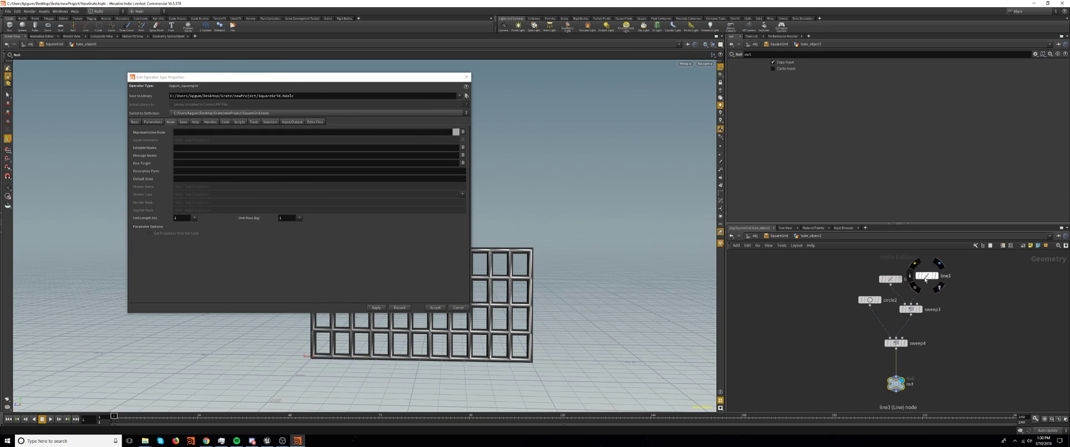
click(464, 148)
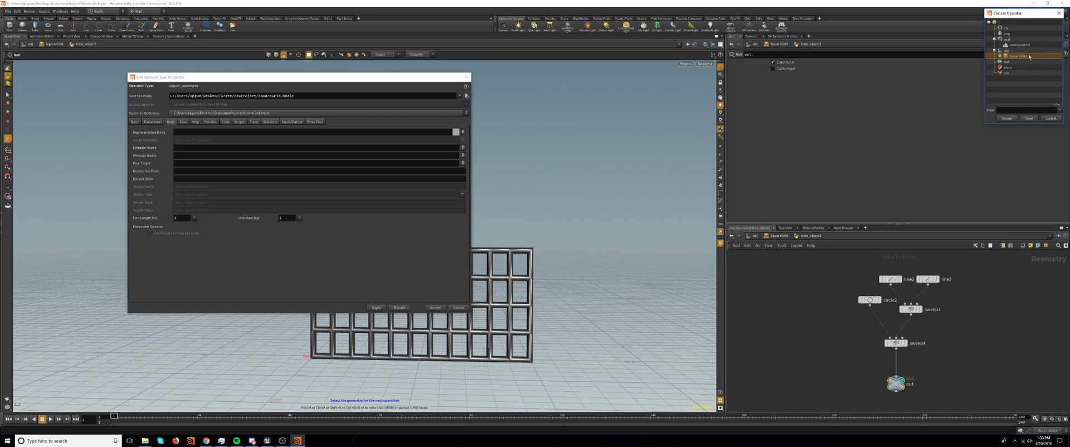
click(1000, 56)
click(1000, 56)
click(1003, 50)
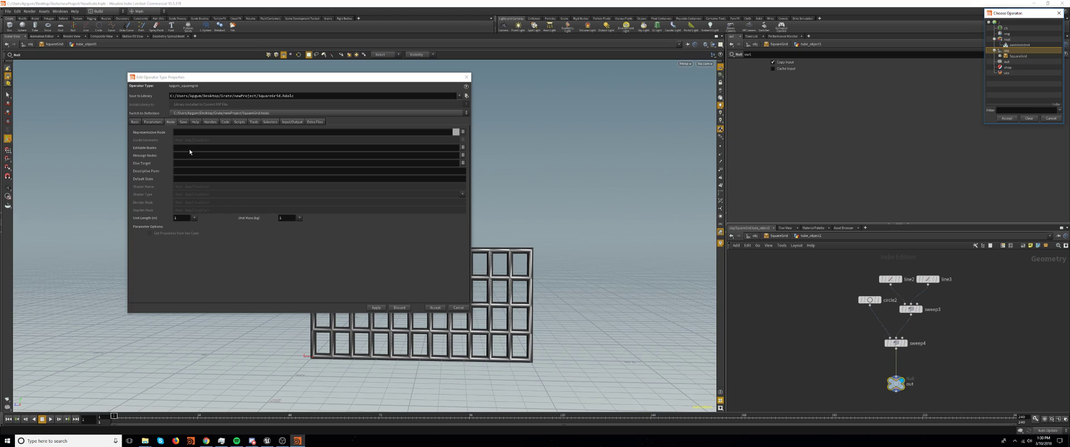
click(1052, 118)
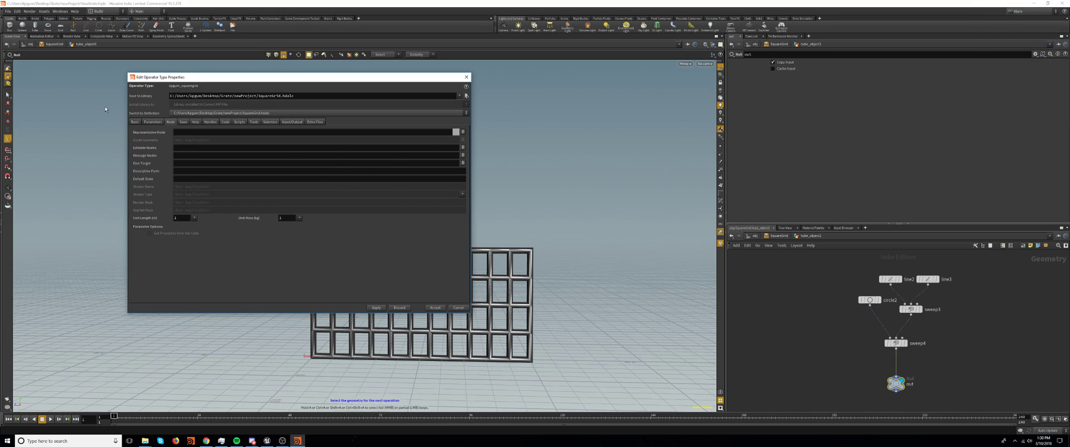
Add all of line2's parameters to the asset's existing parameters and review the Origin, Length and Points entries
click(153, 122)
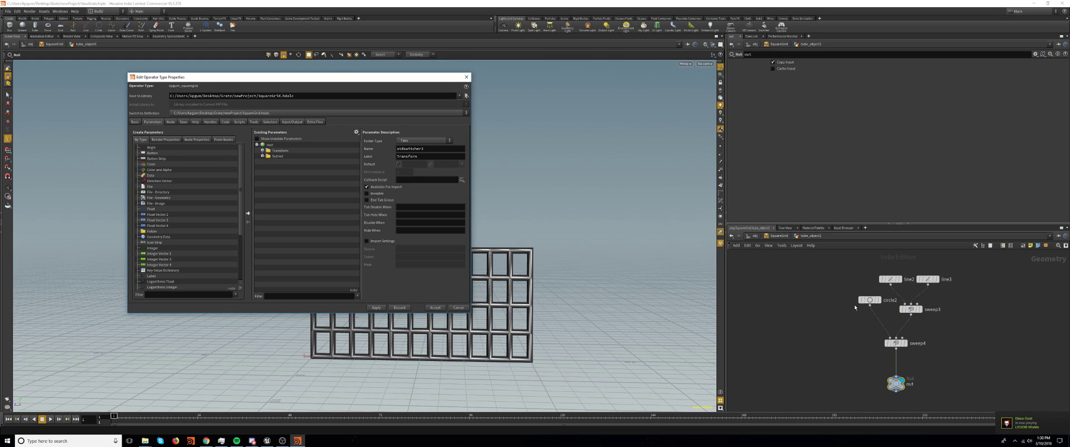
drag(891, 281, 313, 190)
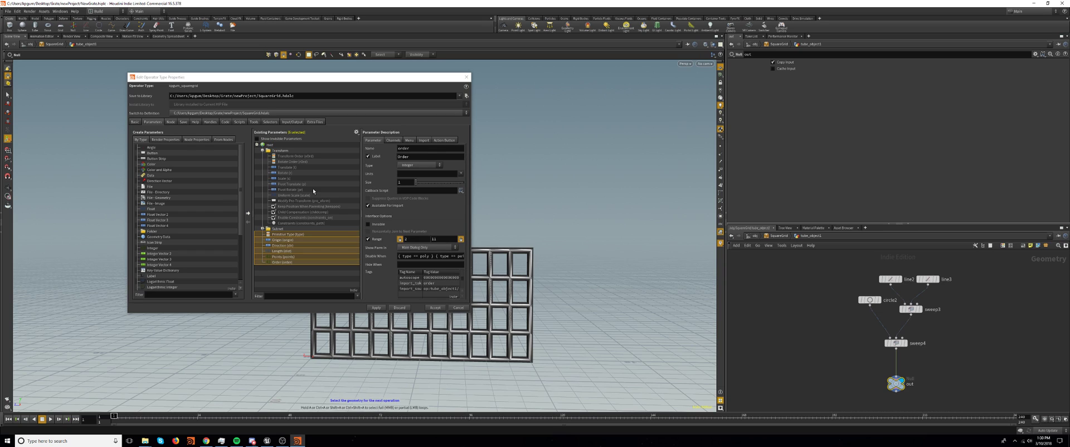
click(263, 229)
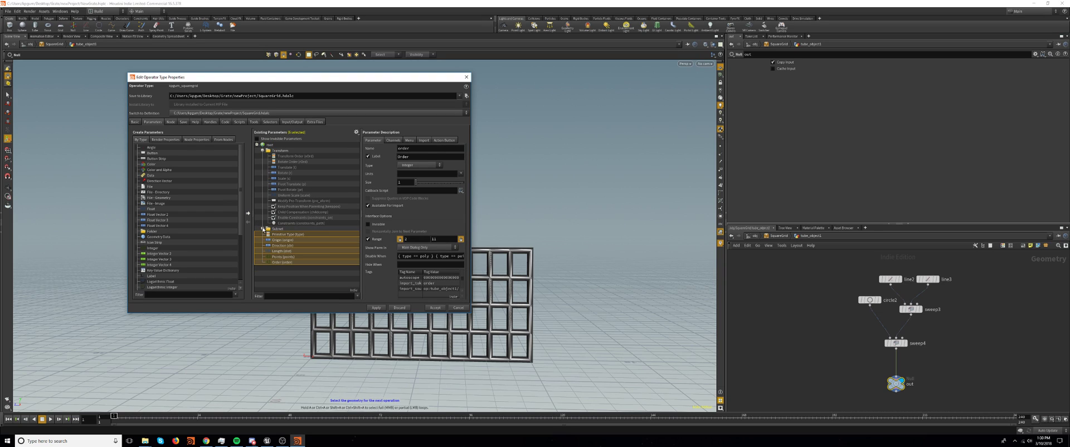
click(289, 240)
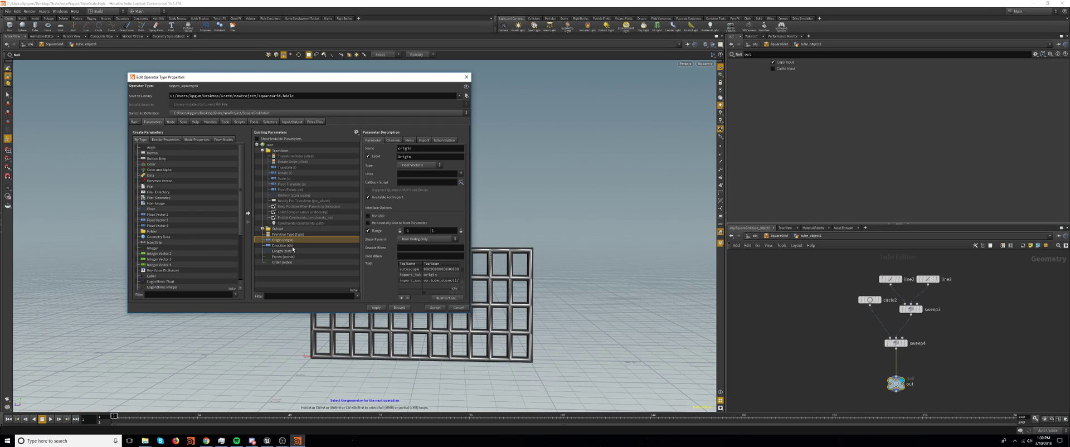
click(293, 251)
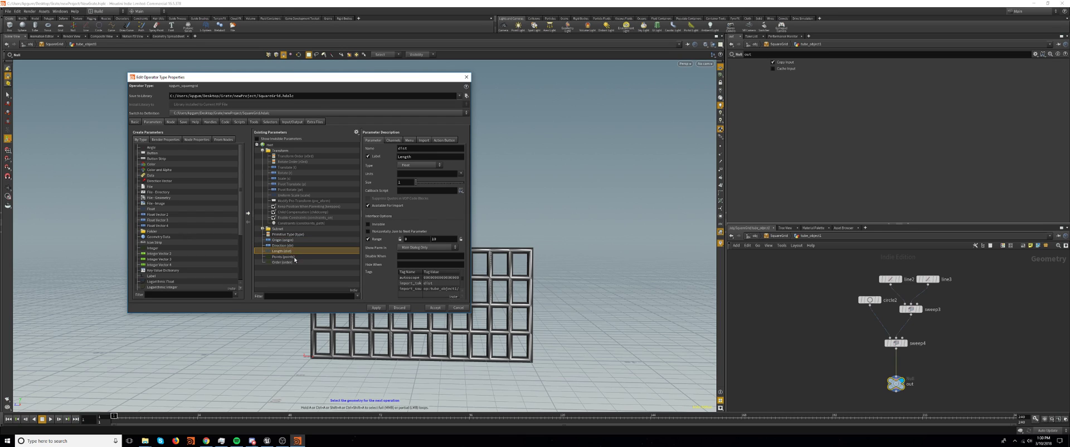
click(289, 256)
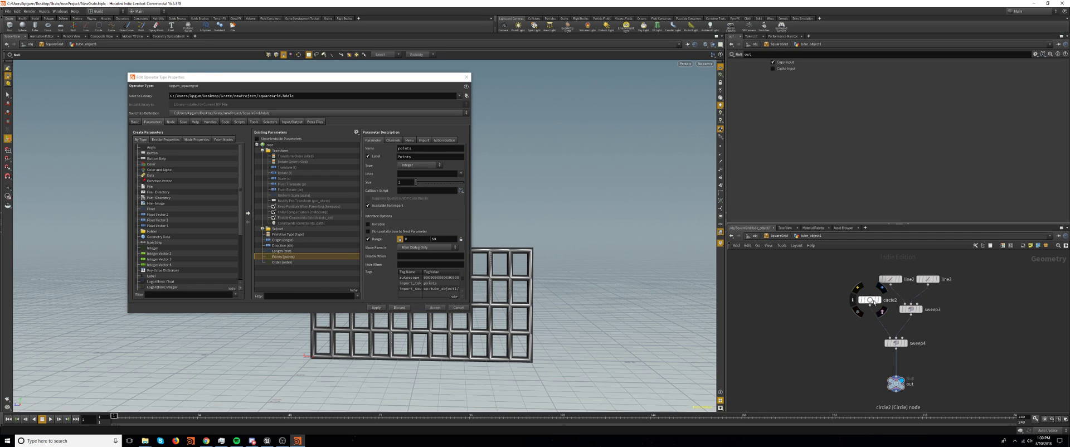
Add all parameters of circle2 and line3 to the asset's existing parameters and accept the type properties
drag(872, 299, 308, 283)
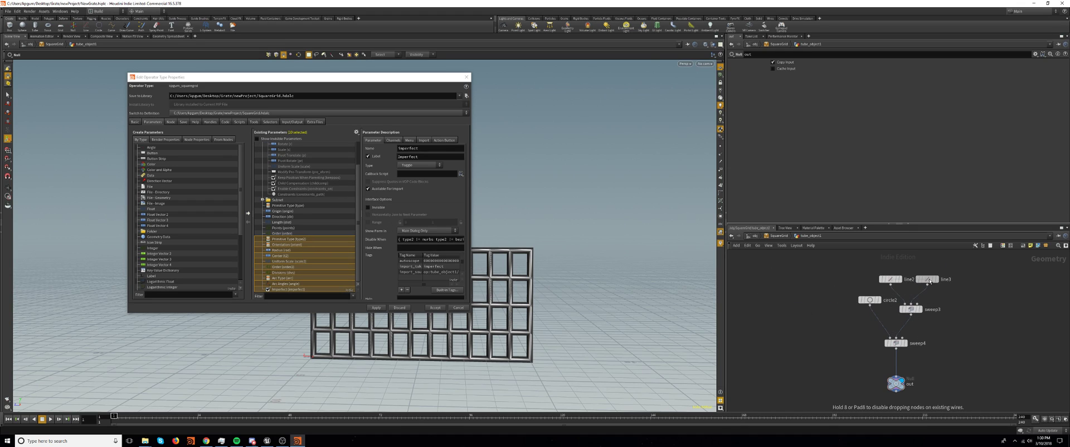
click(355, 251)
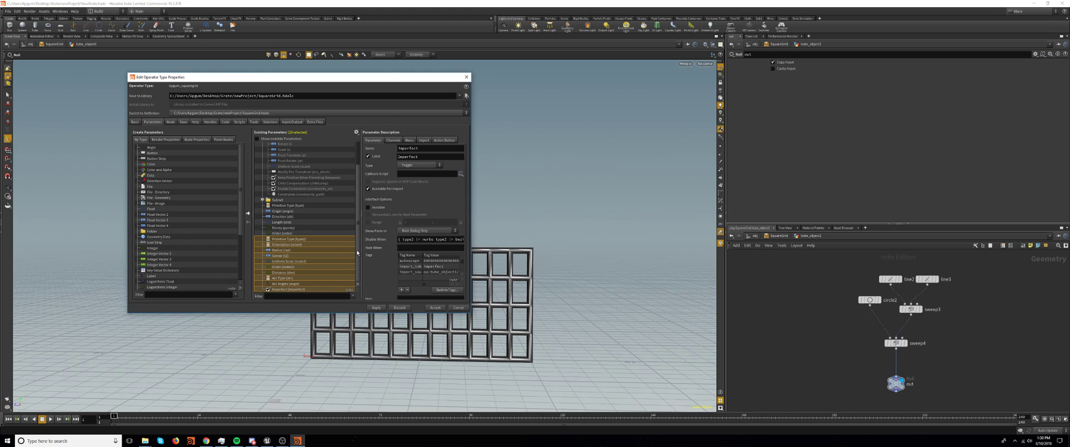
scroll(357, 252, up, 2)
drag(927, 278, 290, 146)
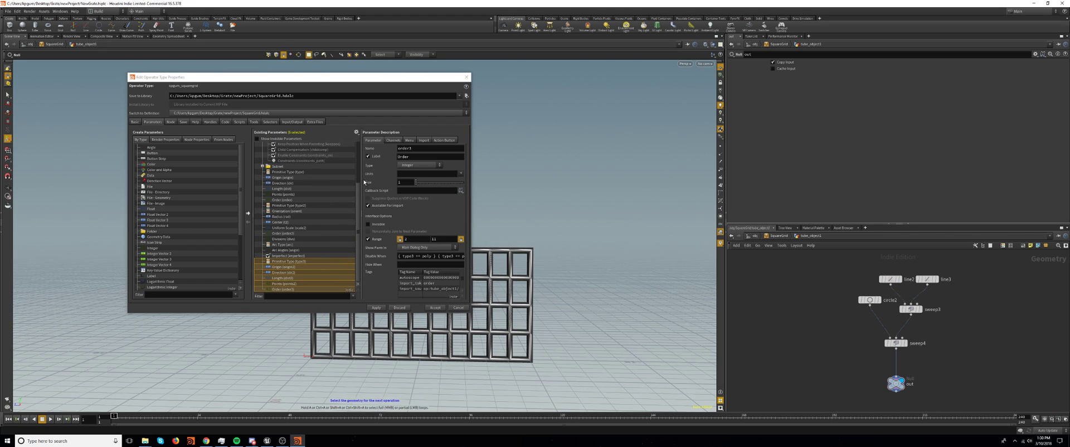
click(170, 122)
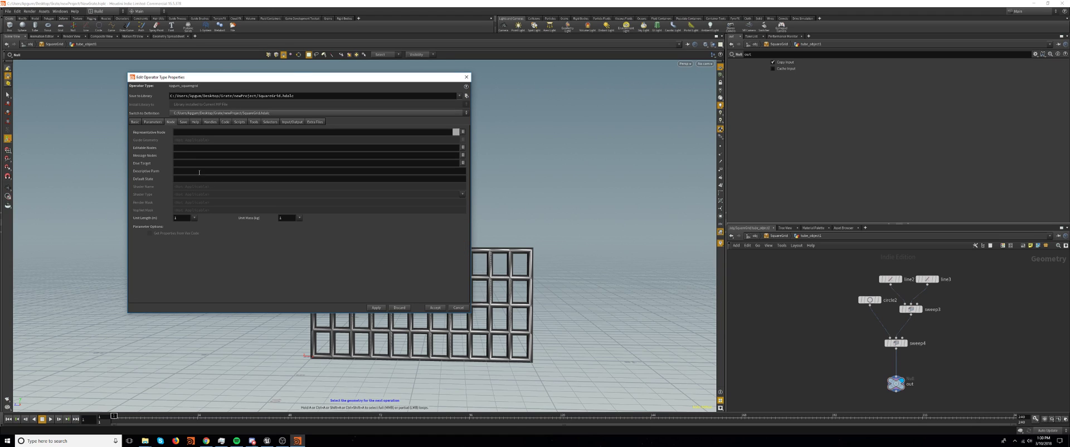
click(157, 122)
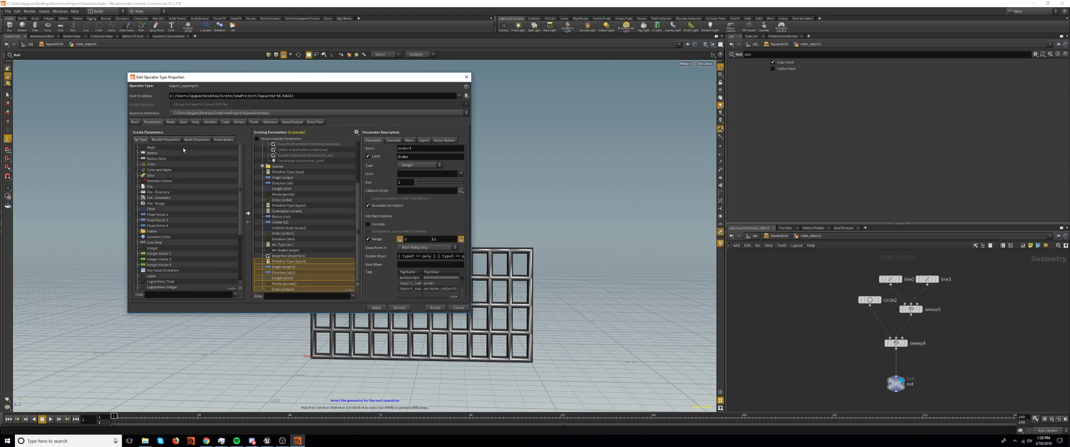
click(434, 307)
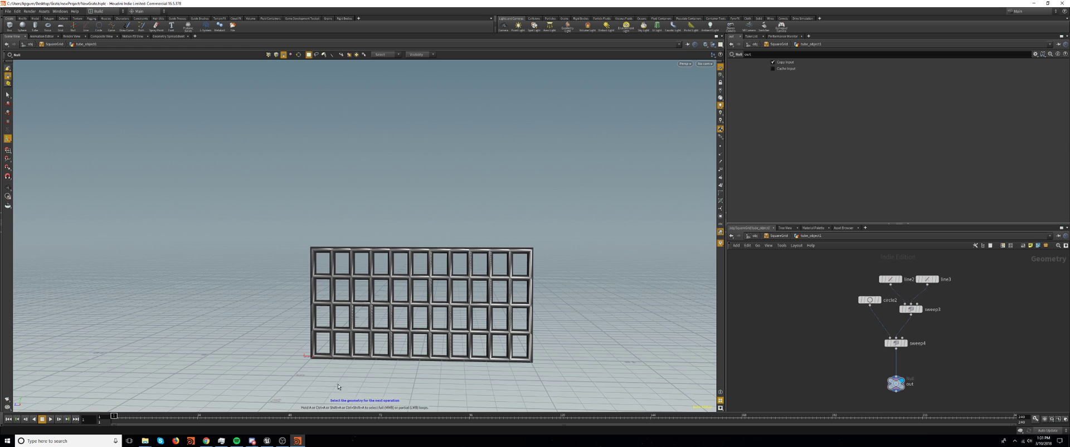
Switch to the Unreal Editor, import SquareGrid.hdalc into the Grate content folder and place it in the level beside the existing grate
key(alt+Tab)
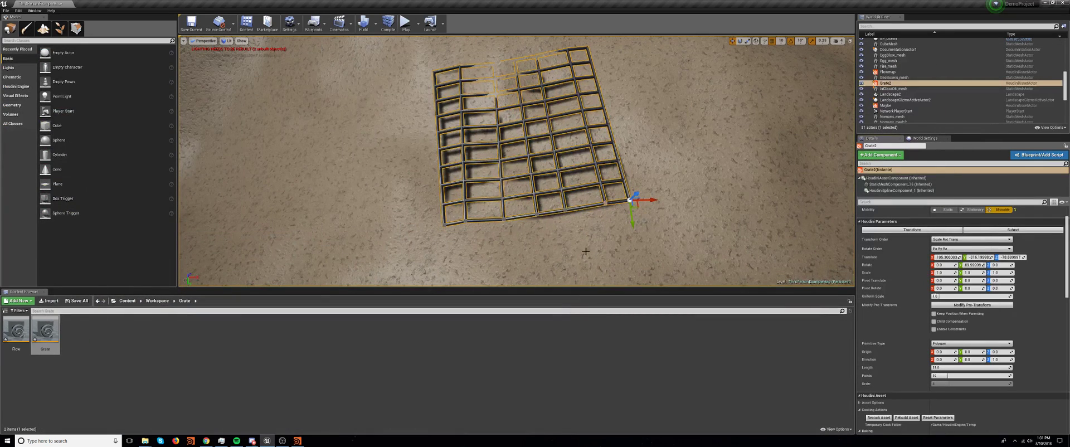
click(96, 343)
click(49, 301)
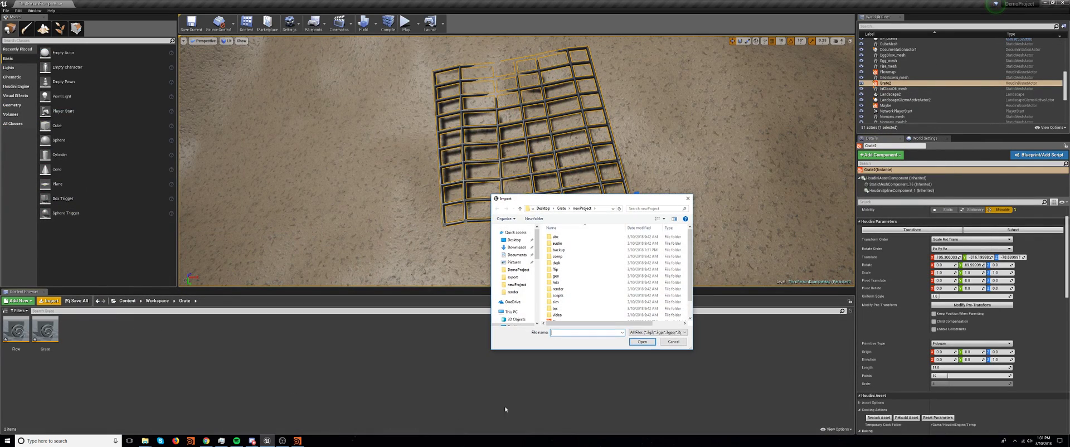
scroll(593, 306, down, 1)
double_click(569, 319)
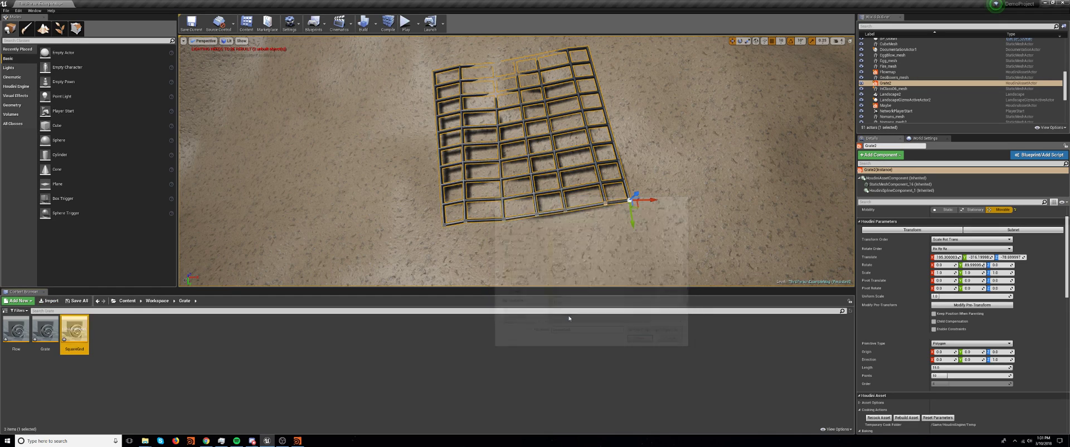
drag(74, 333, 334, 236)
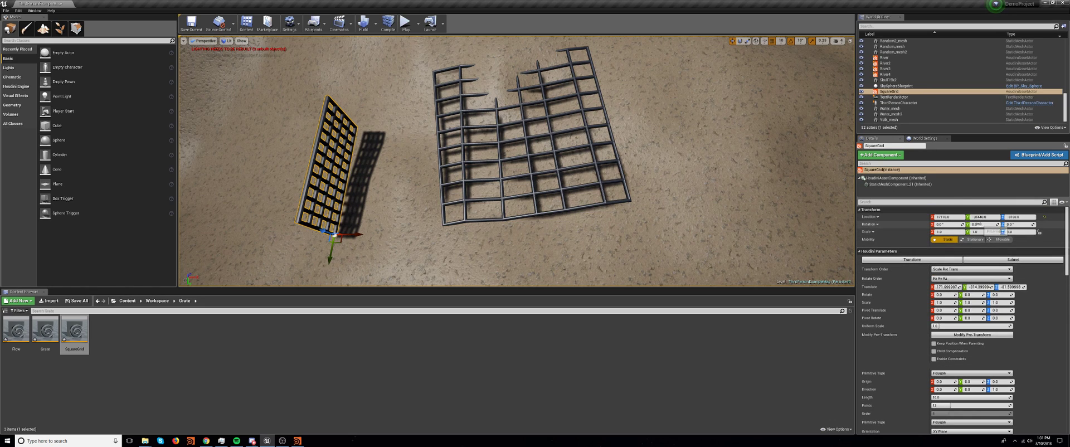
Set the placed SquareGrid actor's Y rotation to 90° so it lies flat beside the existing grate
click(979, 224)
text(90)
key(Return)
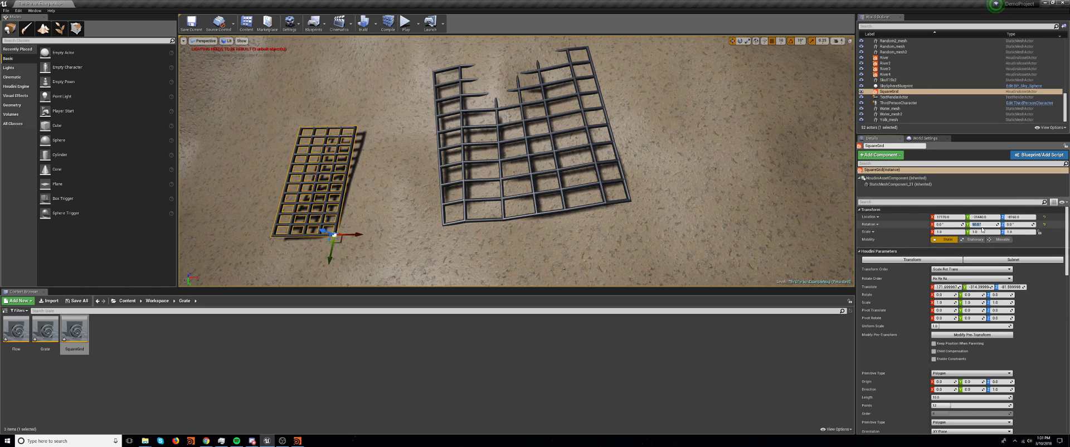
middle_drag(432, 204, 557, 203)
Examine SquareGrid's exposed Houdini parameters and its cooking, baking and static mesh settings
scroll(1007, 326, down, 2)
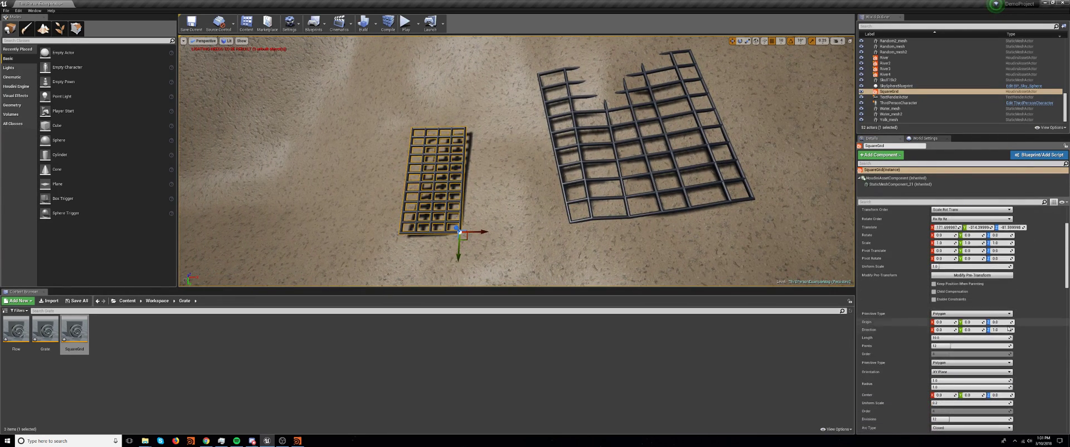
scroll(1009, 329, down, 9)
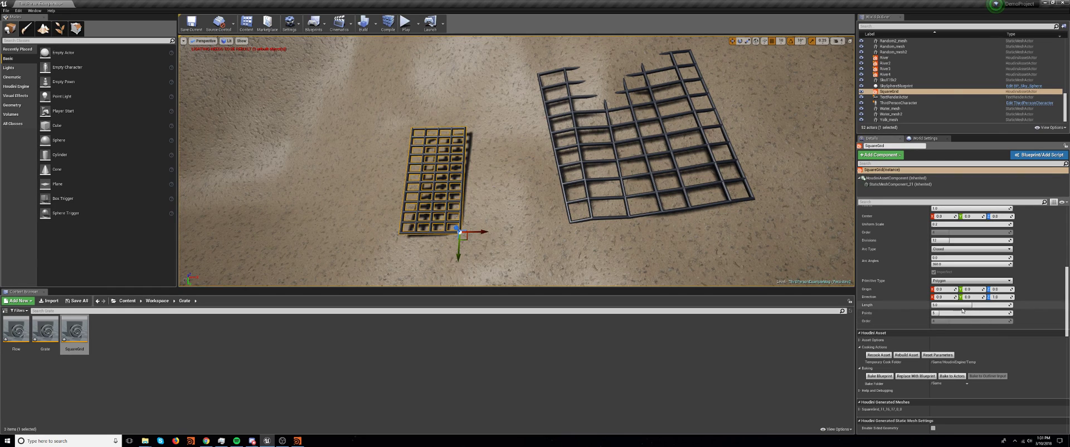
scroll(942, 312, up, 5)
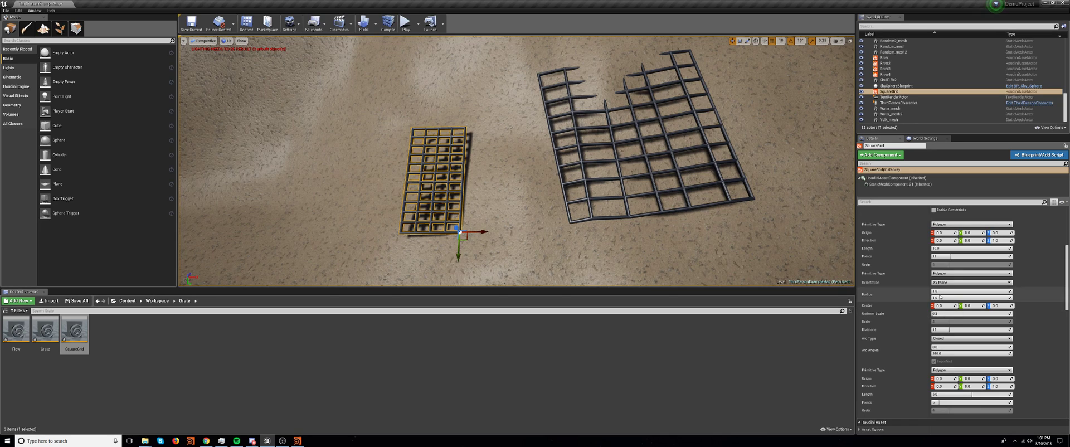
scroll(940, 297, up, 7)
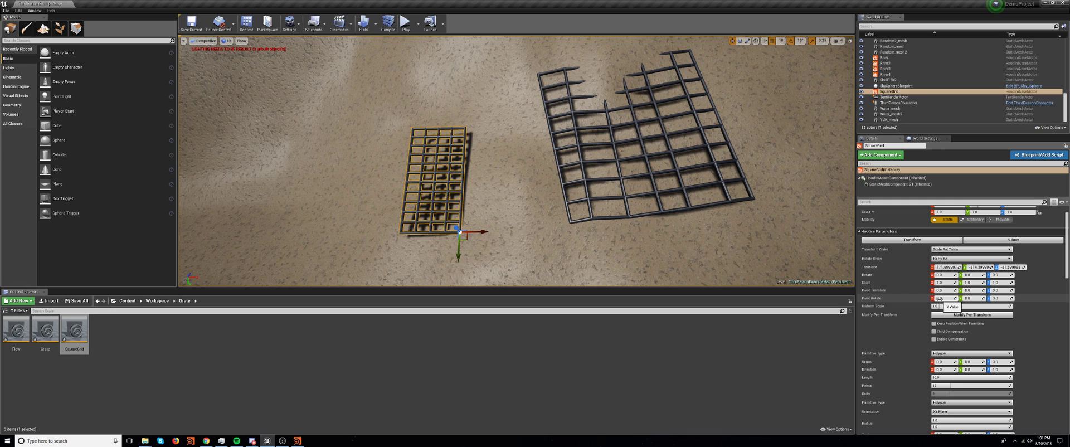
scroll(972, 329, down, 15)
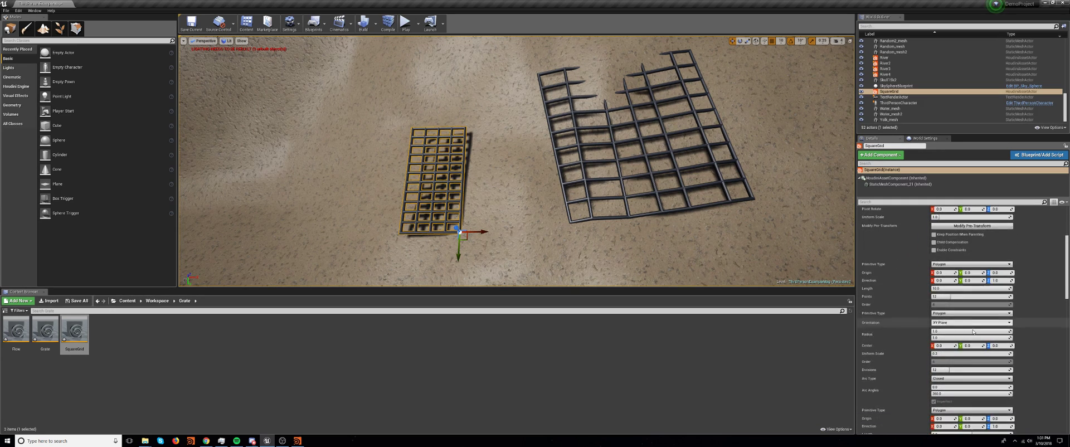
scroll(972, 329, down, 2)
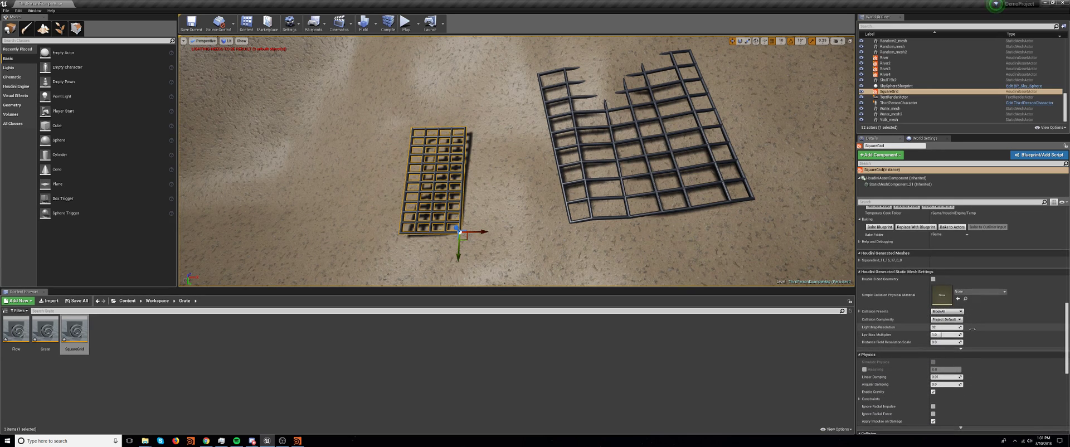
scroll(895, 349, up, 10)
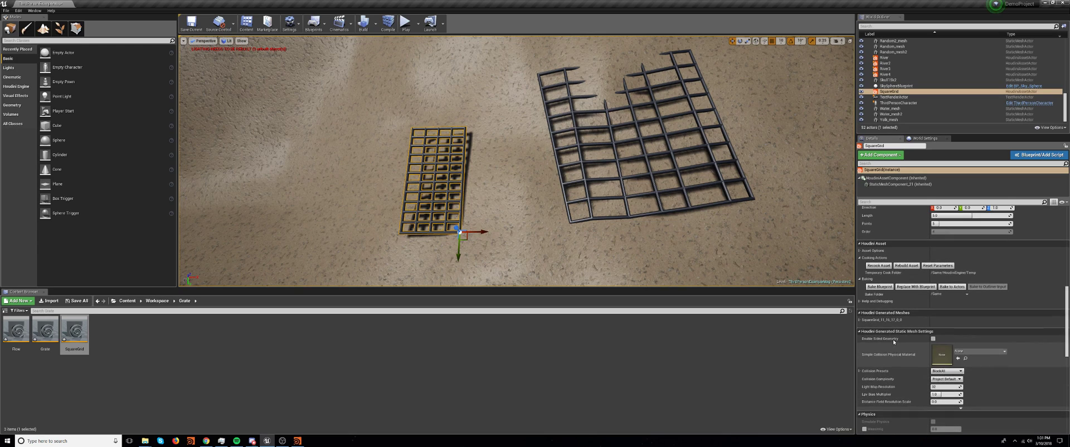
scroll(893, 342, up, 3)
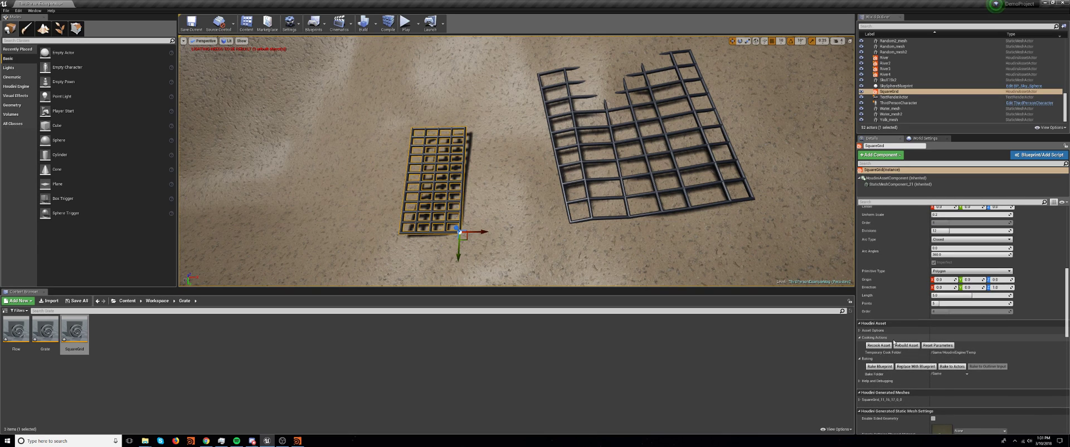
Increase the second line's Points, lengthen it to about 6.9, and raise the circle's Divisions on SquareGrid
scroll(893, 342, up, 2)
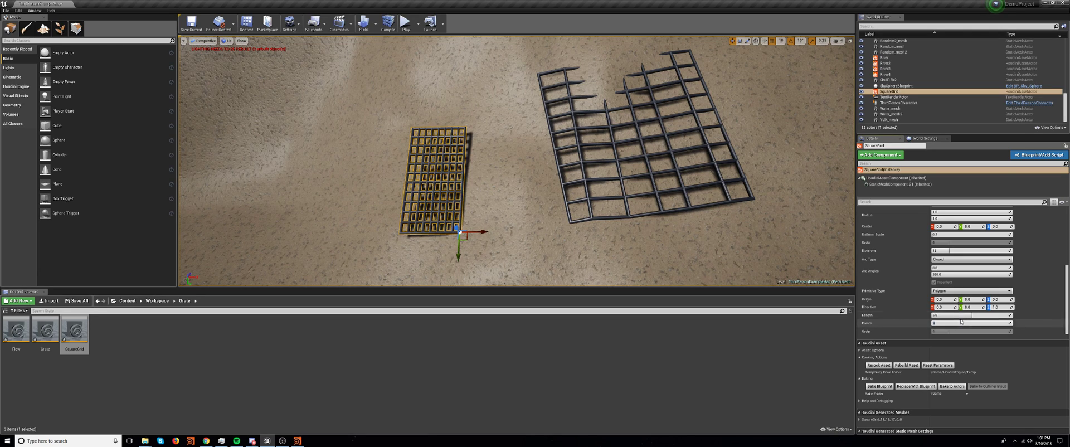
drag(976, 316, 985, 316)
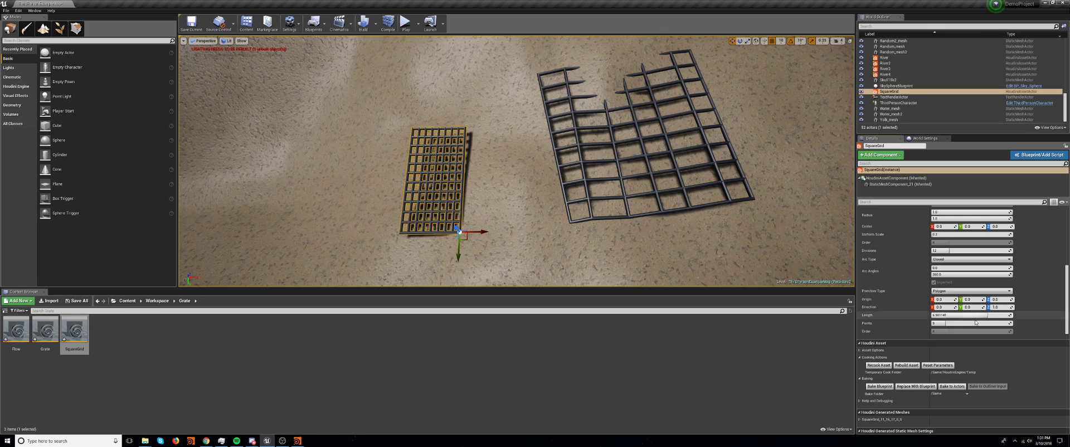
scroll(959, 321, up, 3)
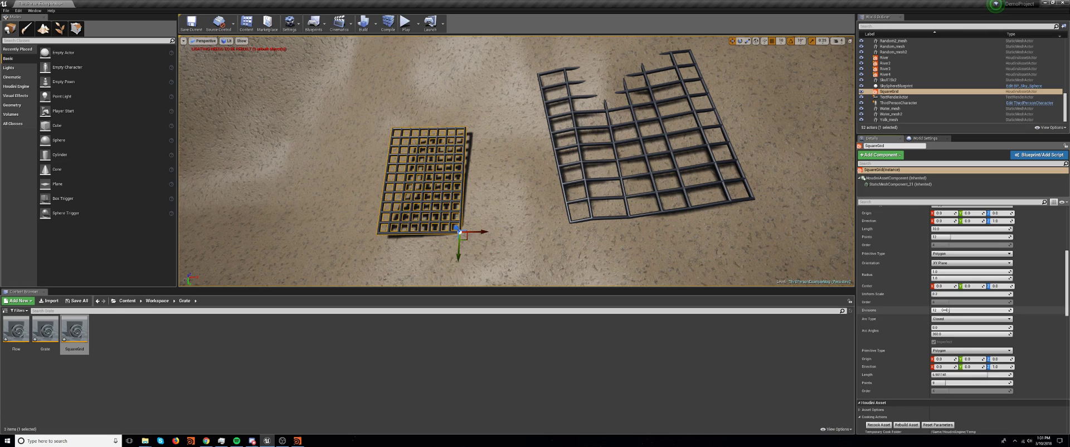
drag(945, 310, 950, 310)
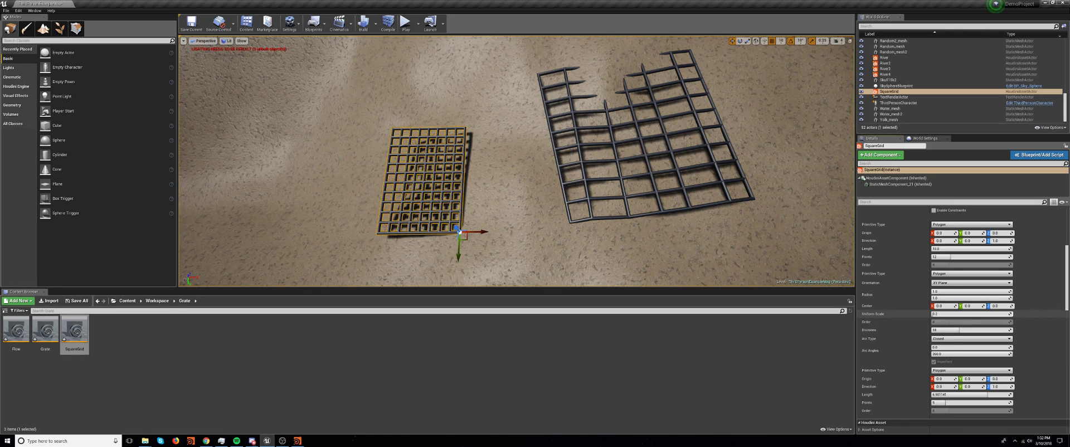
Try thicker bars with the circle's Uniform Scale, and set it to 0.2
drag(954, 314, 954, 327)
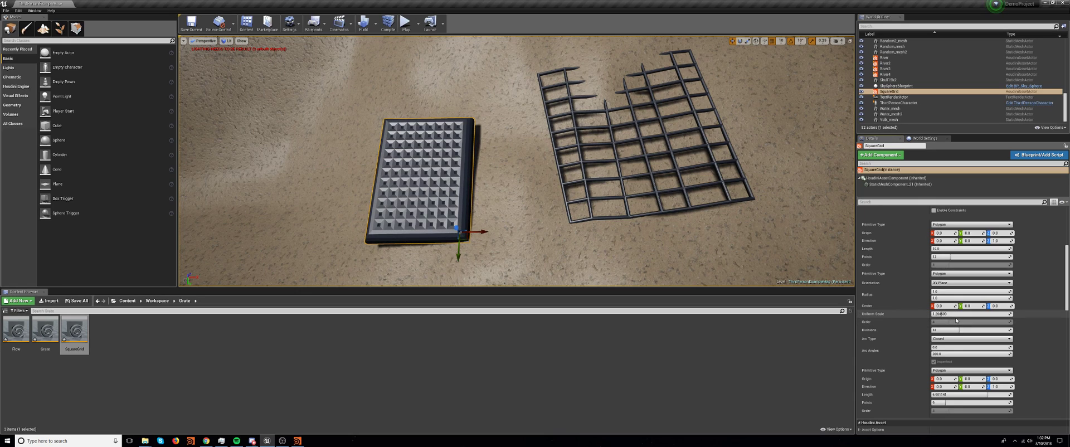
drag(956, 314, 937, 313)
click(944, 313)
text(0.2)
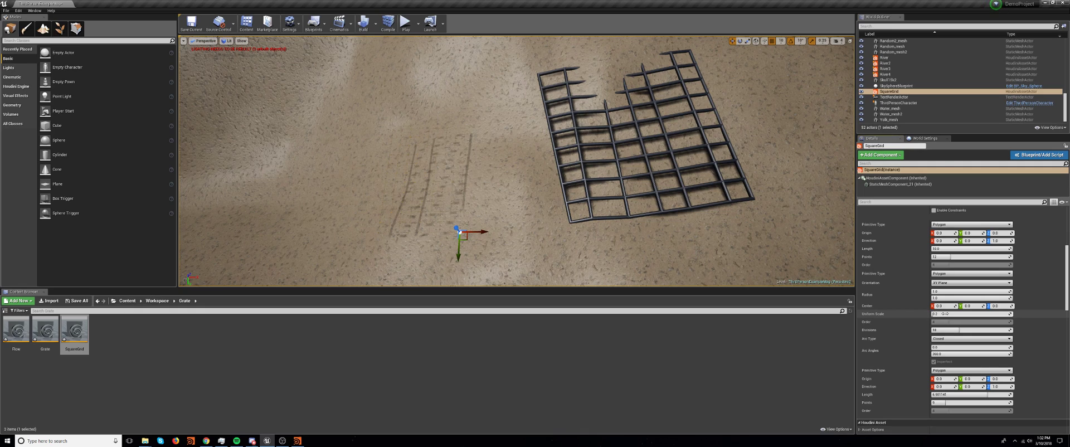
key(Return)
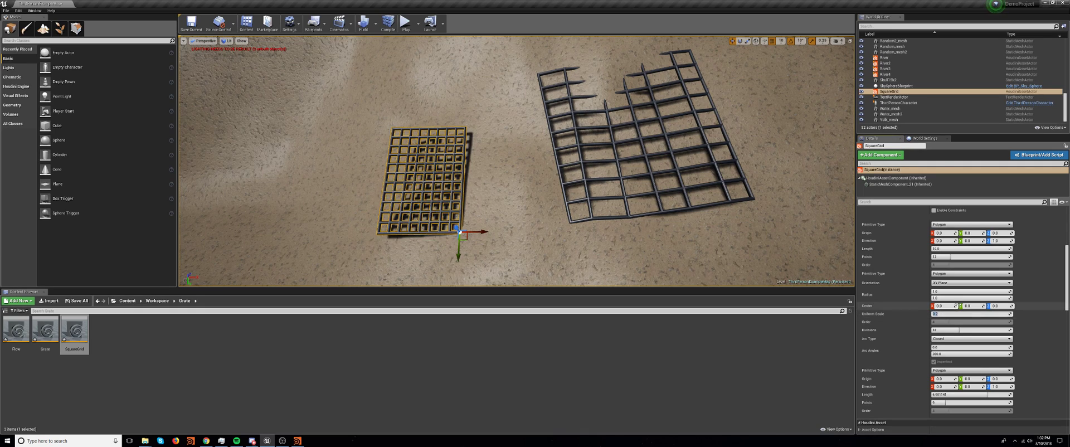
click(957, 298)
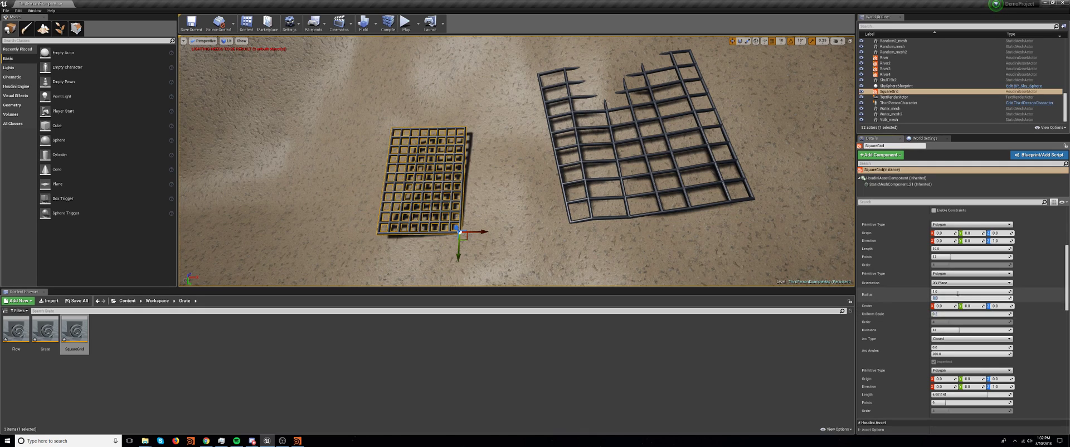
Compare the SquareGrid with the existing Grate2 up close, selecting each in turn to check its parameters
scroll(955, 297, up, 3)
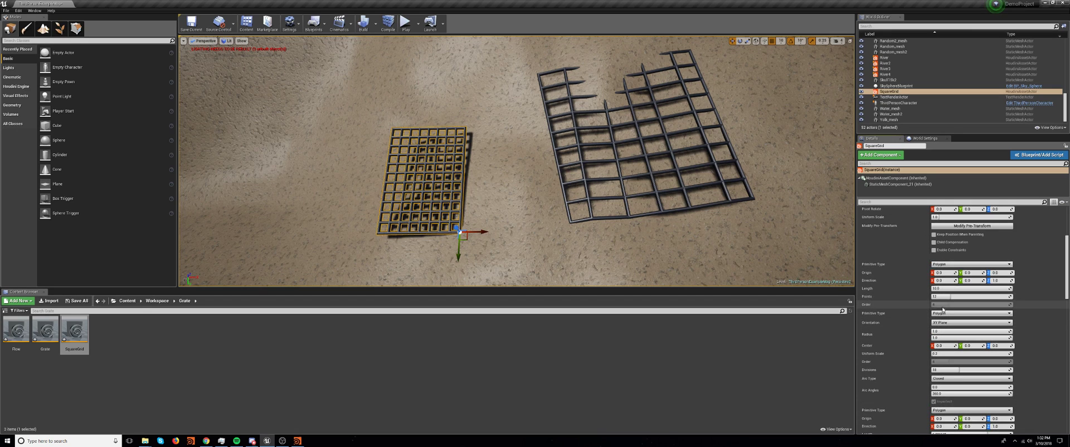
scroll(477, 227, up, 4)
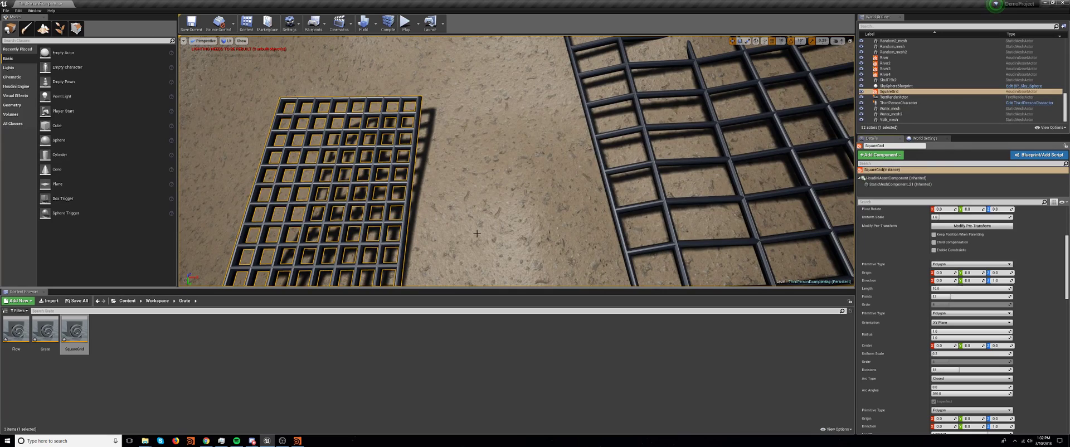
scroll(476, 226, down, 4)
scroll(482, 223, up, 3)
scroll(482, 223, up, 2)
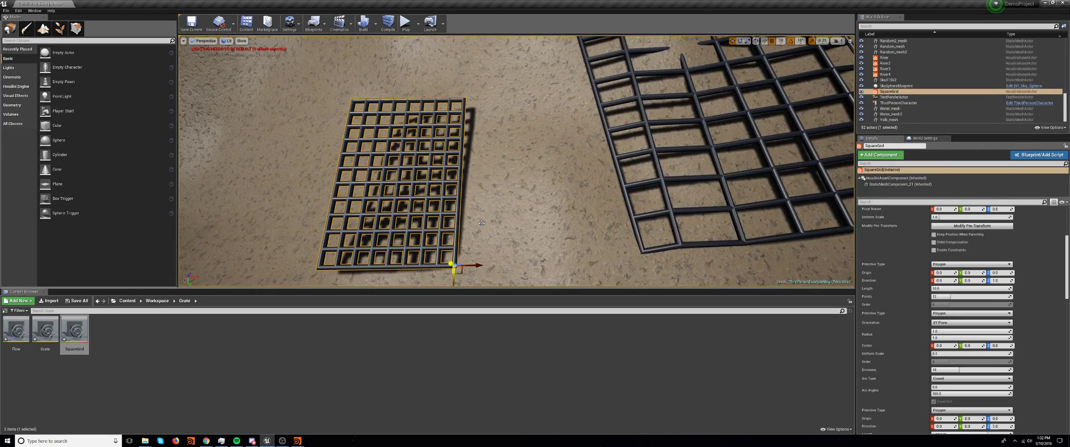
click(651, 205)
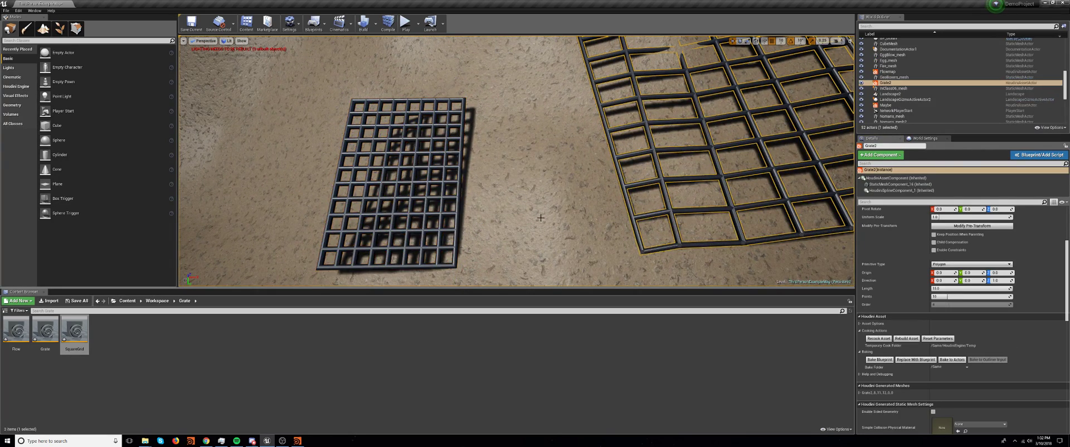
click(453, 224)
click(658, 209)
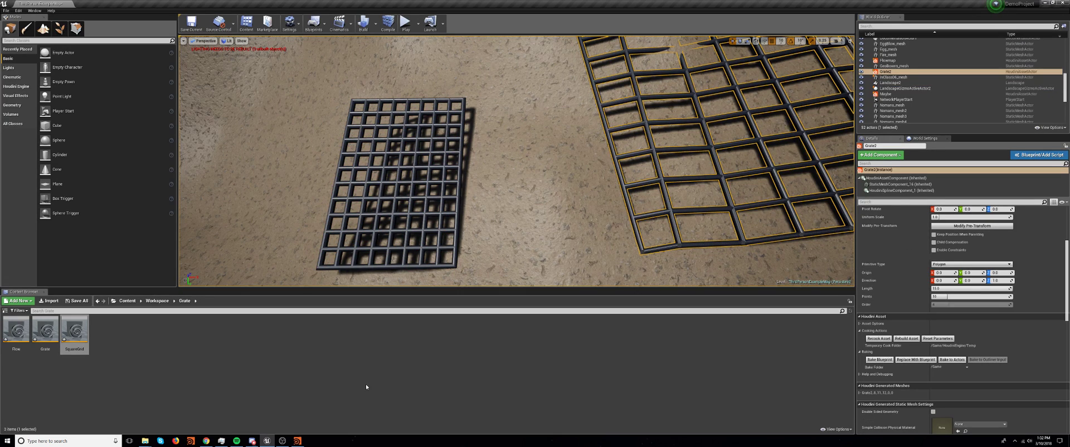
Switch to Houdini to view SquareGrid's tube_object1 network, and return to the Unreal Editor with the SquareGrid actor selected
click(298, 440)
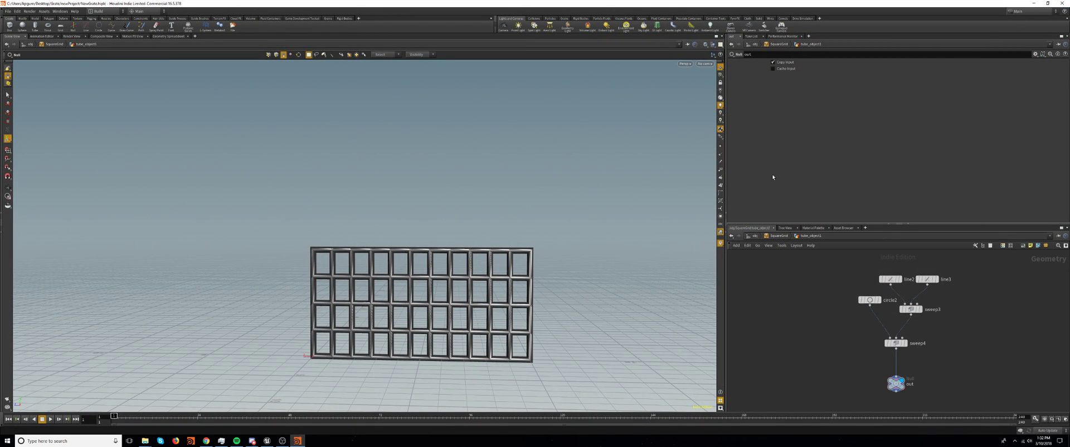
click(1034, 3)
click(447, 212)
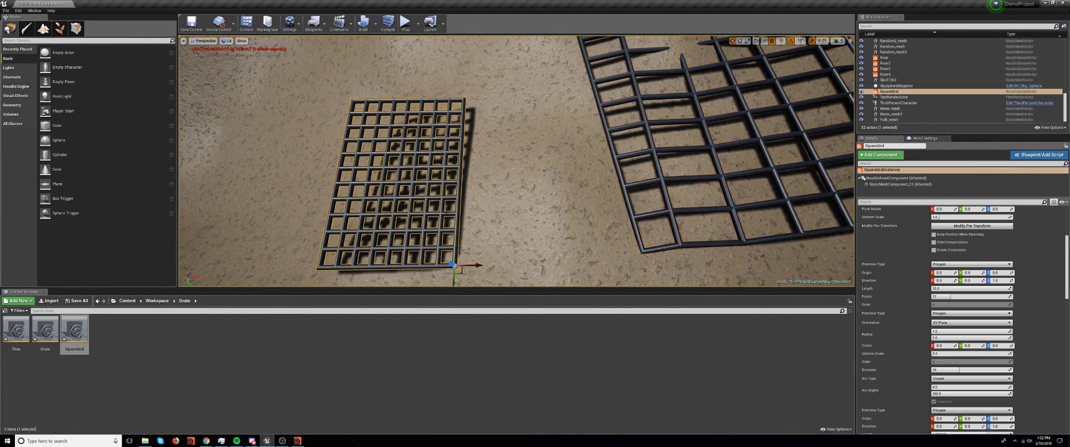
Select Grate2 and pick the spline control point at its near corner to show its editable curve
click(714, 225)
scroll(780, 206, down, 5)
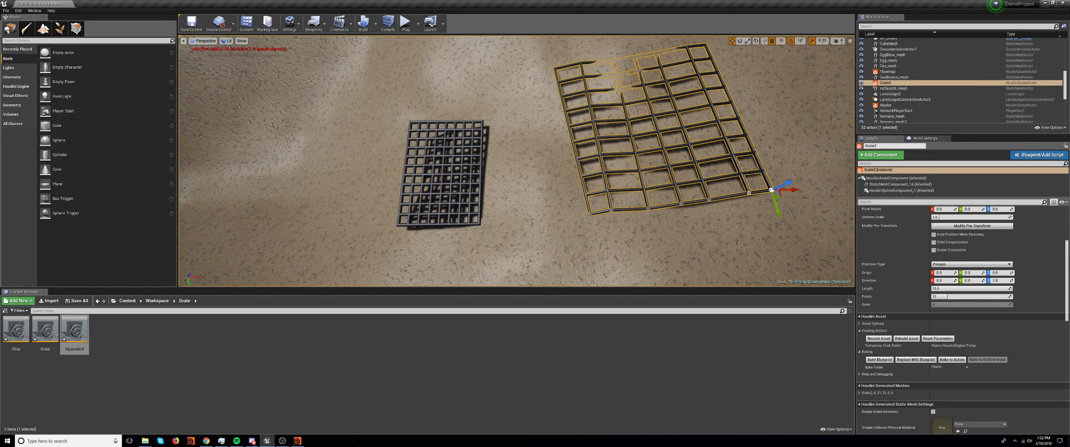
click(741, 198)
click(751, 196)
click(749, 193)
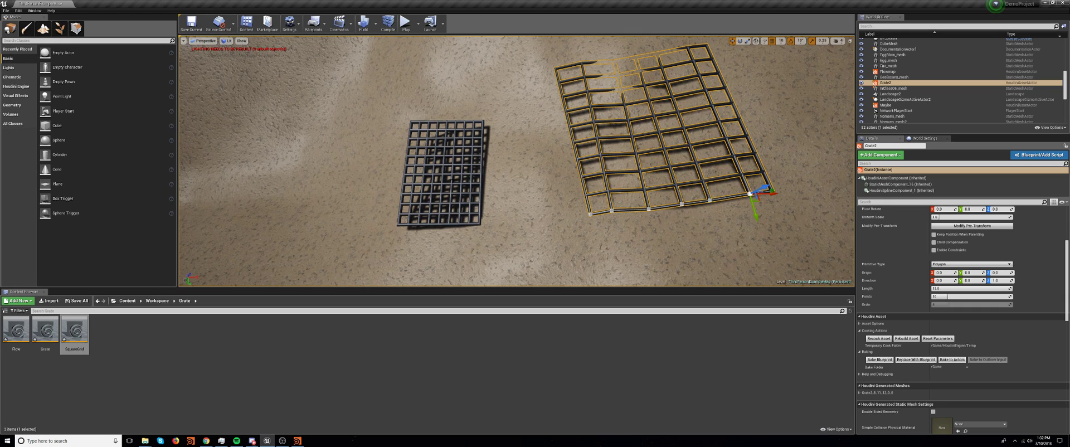
Bake SquareGrid to actors, moving the original Houdini asset aside from the baked copy
click(430, 220)
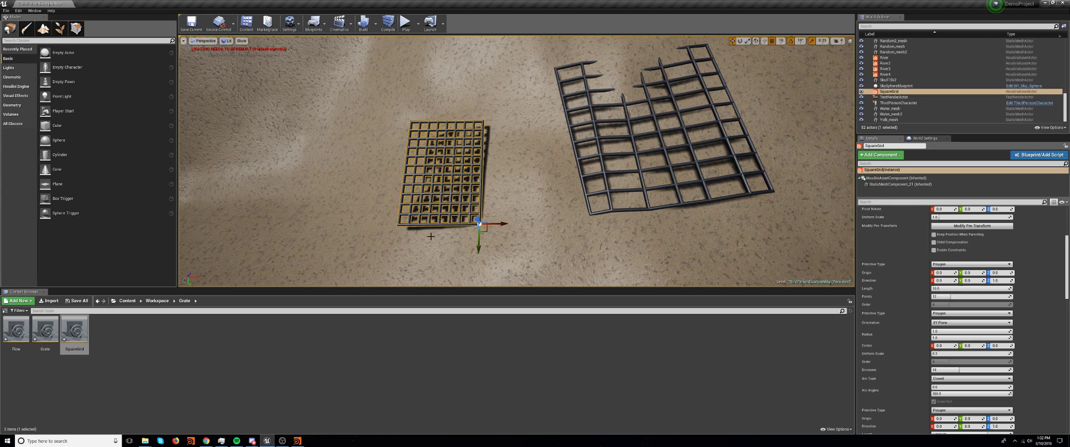
scroll(934, 317, down, 15)
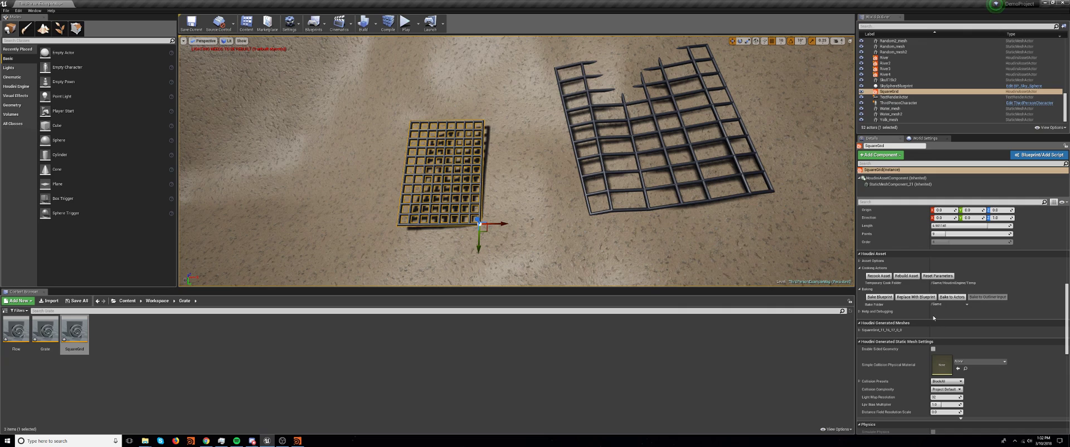
scroll(870, 265, up, 3)
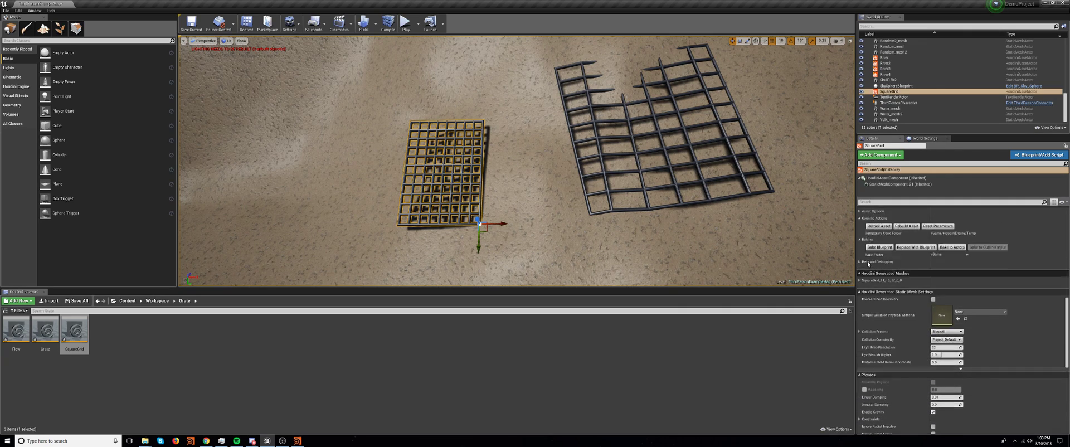
scroll(868, 264, up, 3)
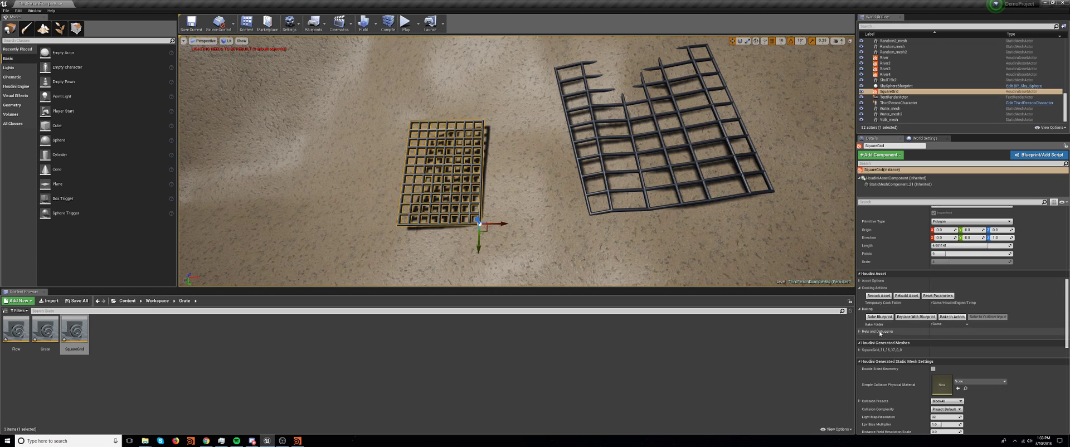
click(914, 297)
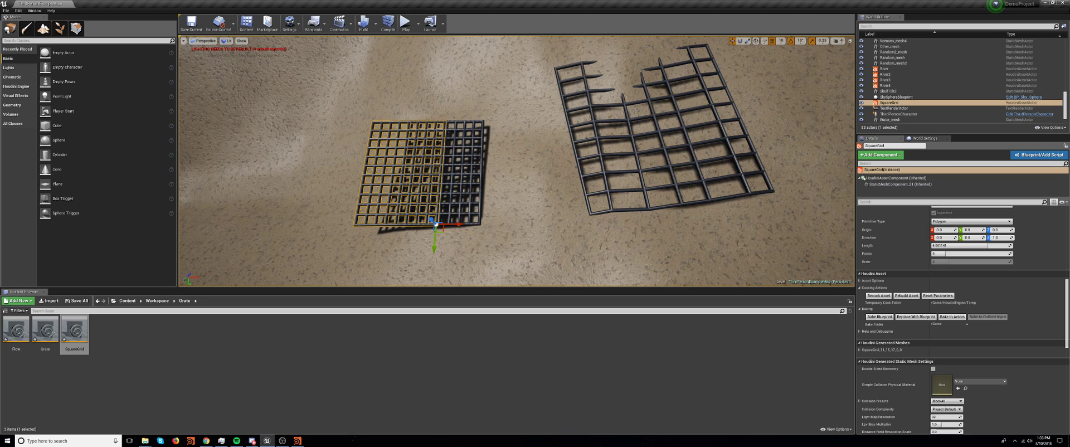
click(956, 316)
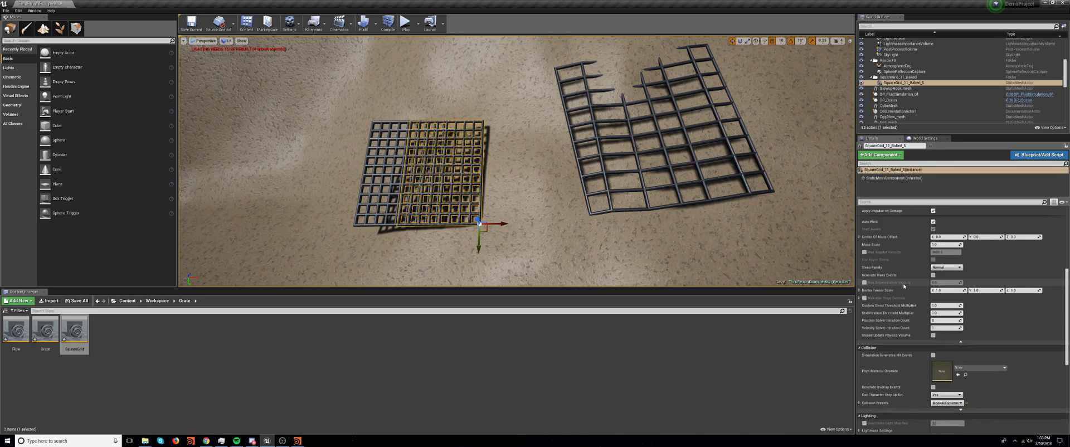
Open the baked grid's SquareGrid material, examine its node graph, and close the material editor
scroll(904, 285, up, 5)
double_click(942, 284)
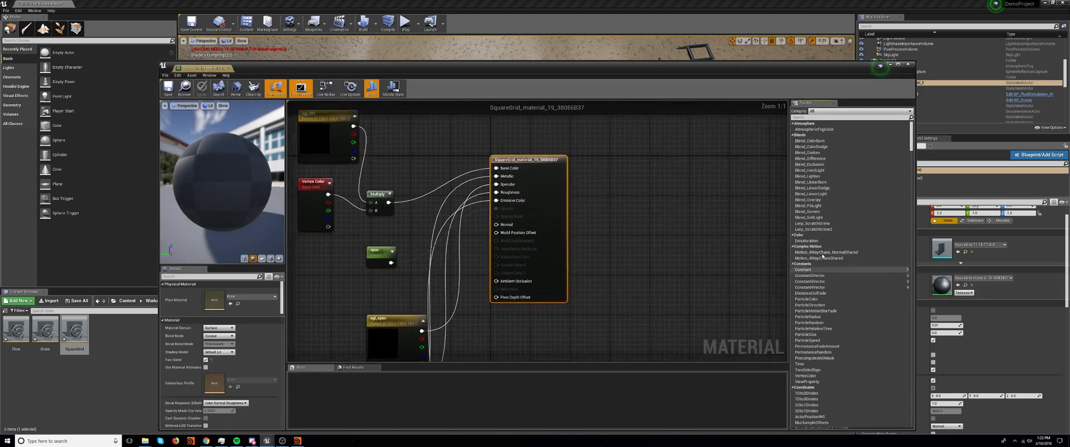
right_drag(488, 334, 505, 312)
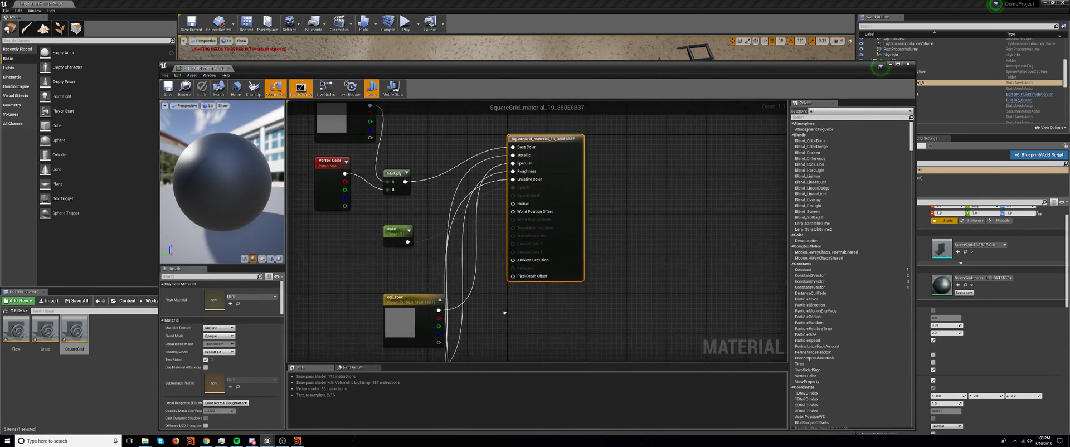
scroll(580, 236, down, 5)
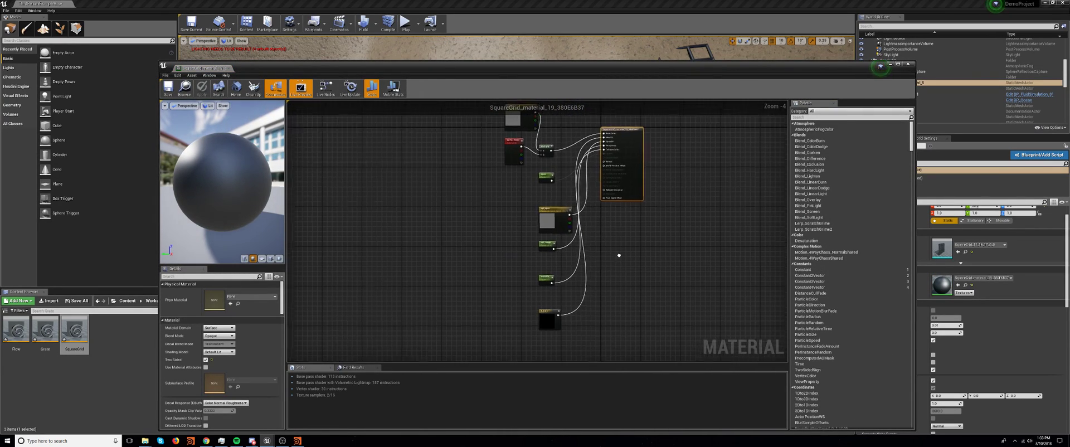
right_drag(619, 255, 590, 276)
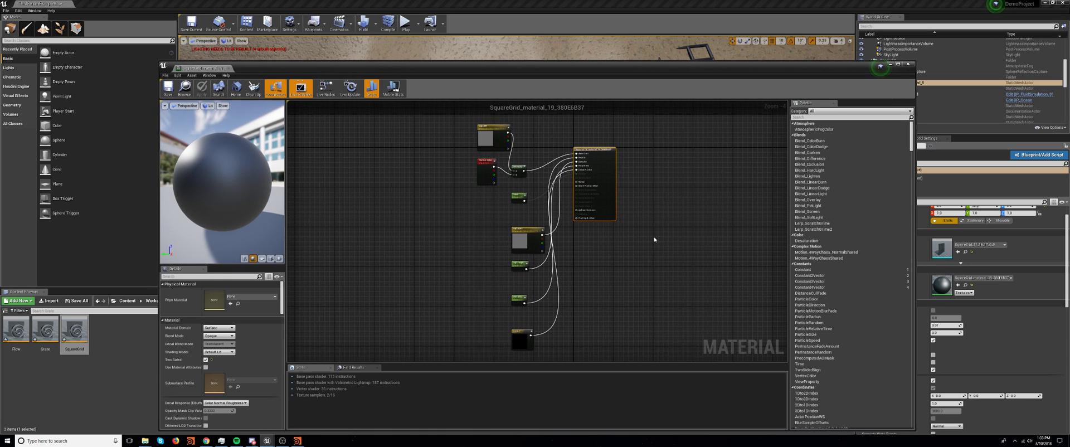
click(905, 65)
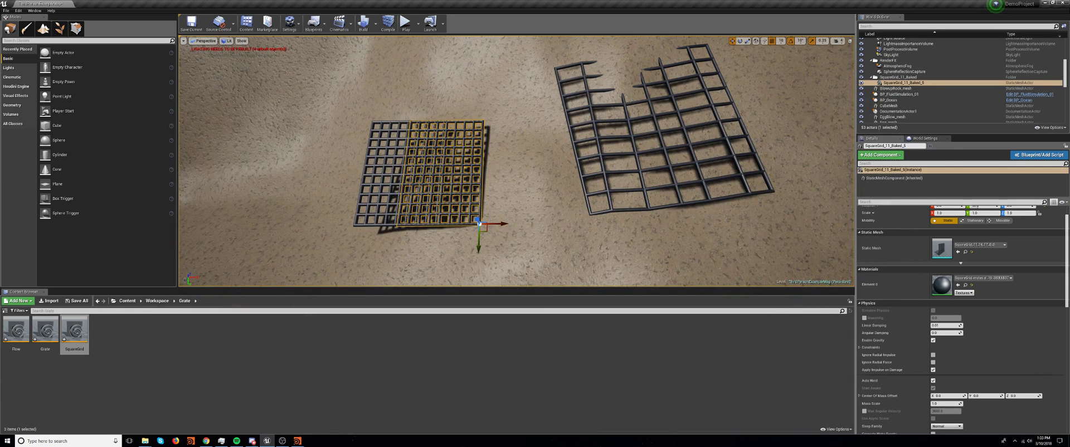
click(505, 202)
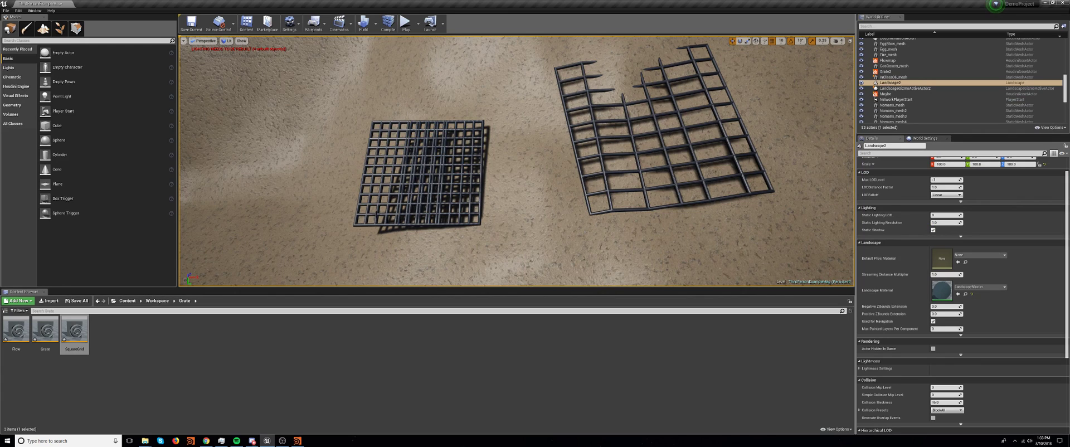
click(282, 441)
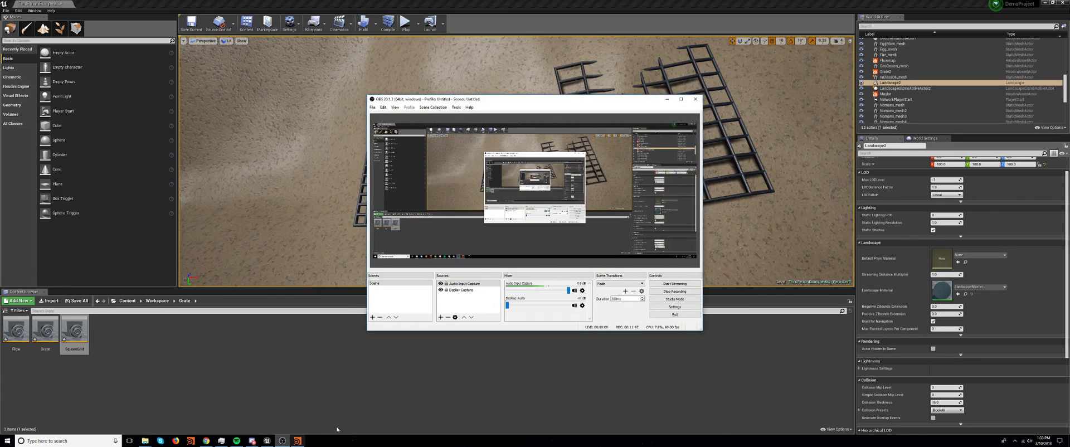